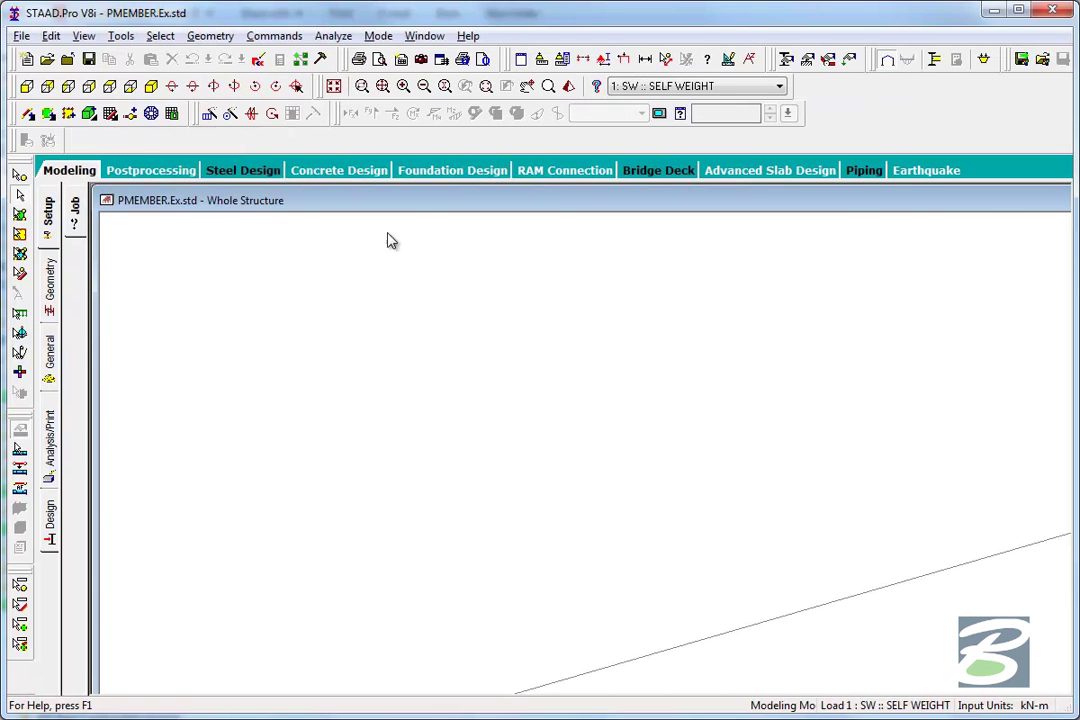
Step: Show the beam geometry and select each of the three collinear beam segments in turn to inspect them, finishing with nothing selected
left_click(46, 276)
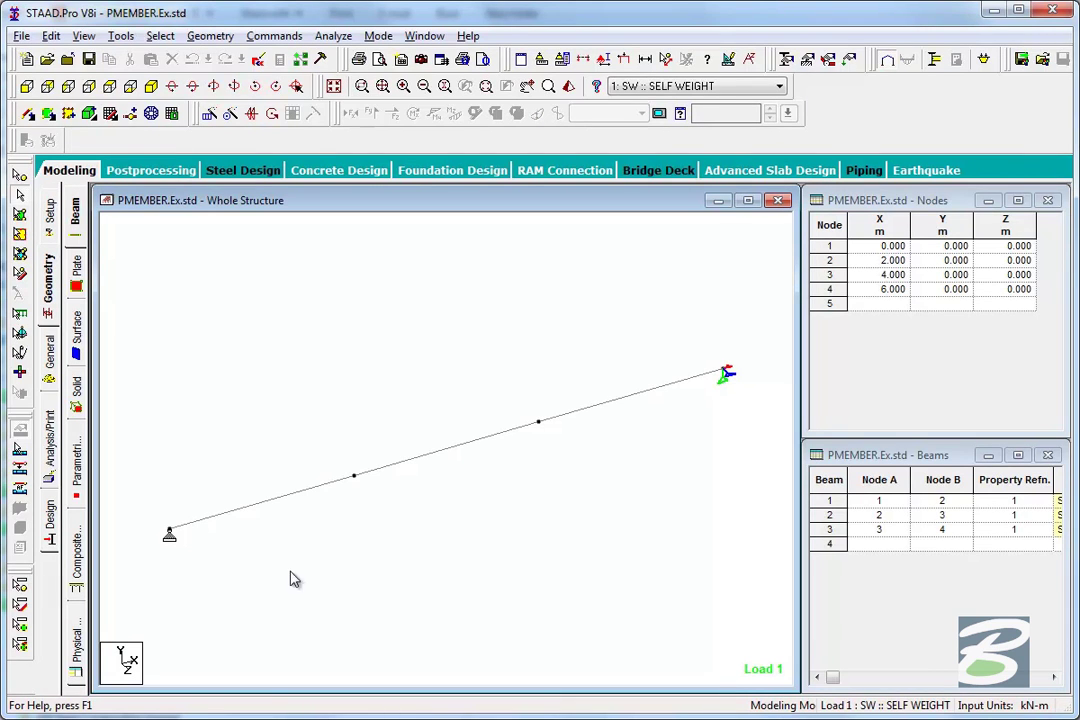
left_click(289, 495)
left_click(430, 453)
left_click(622, 402)
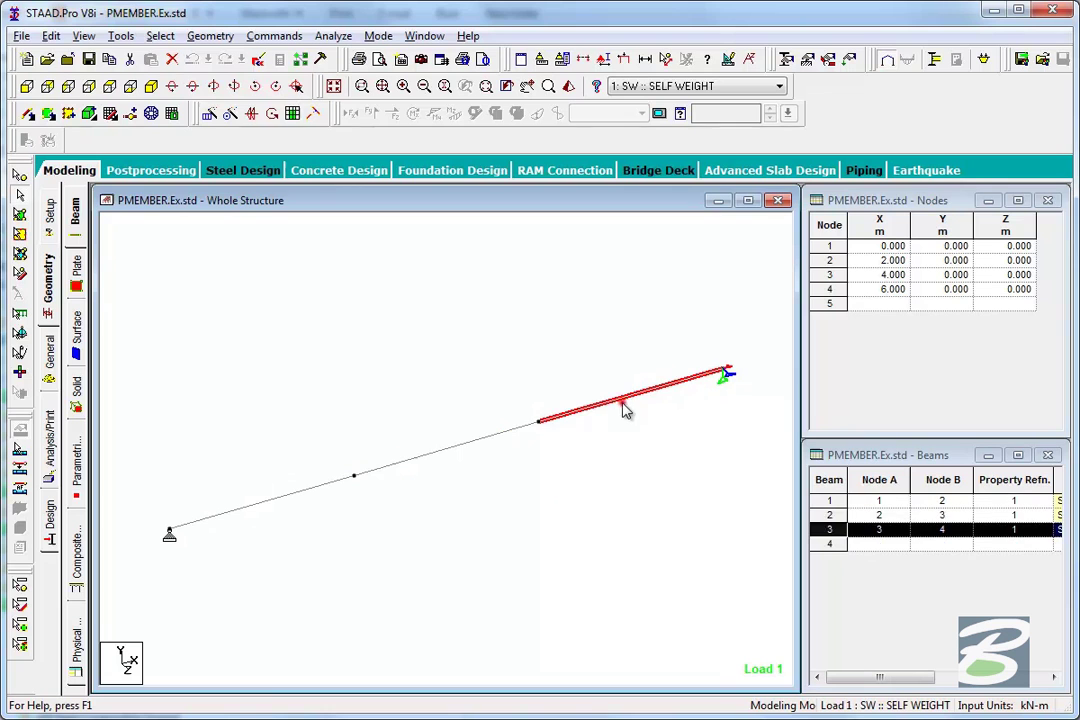
left_click(590, 527)
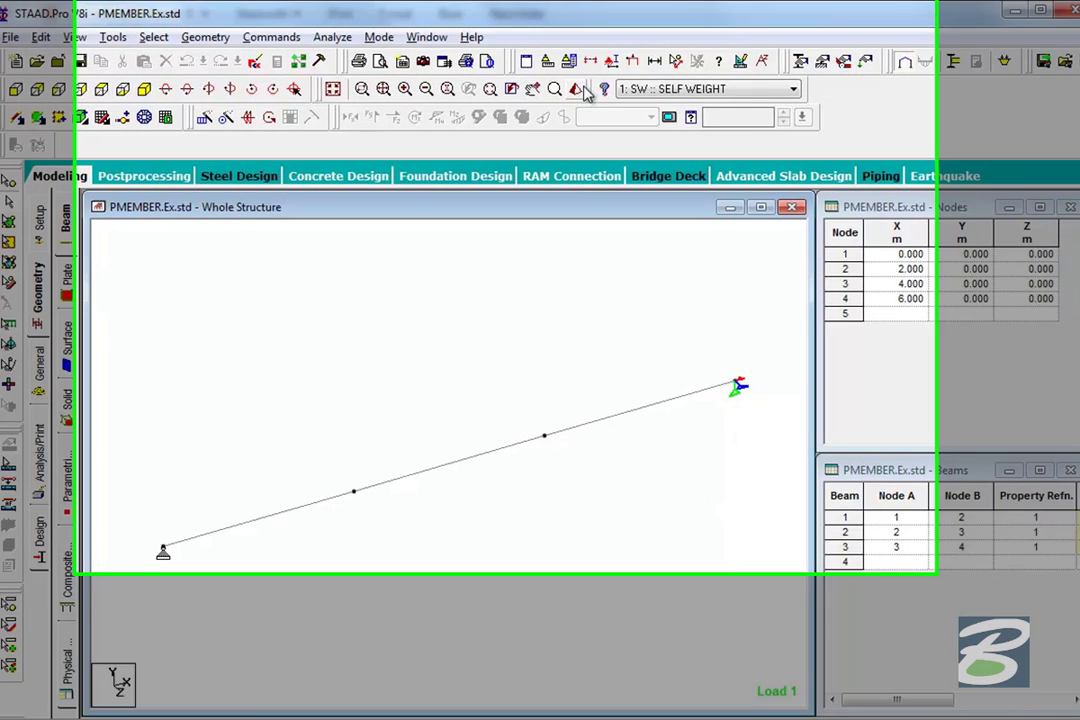
Step: Inspect the beam's section in the 3D rendered view from a closer, rotated angle, and close the rendering
left_click(578, 89)
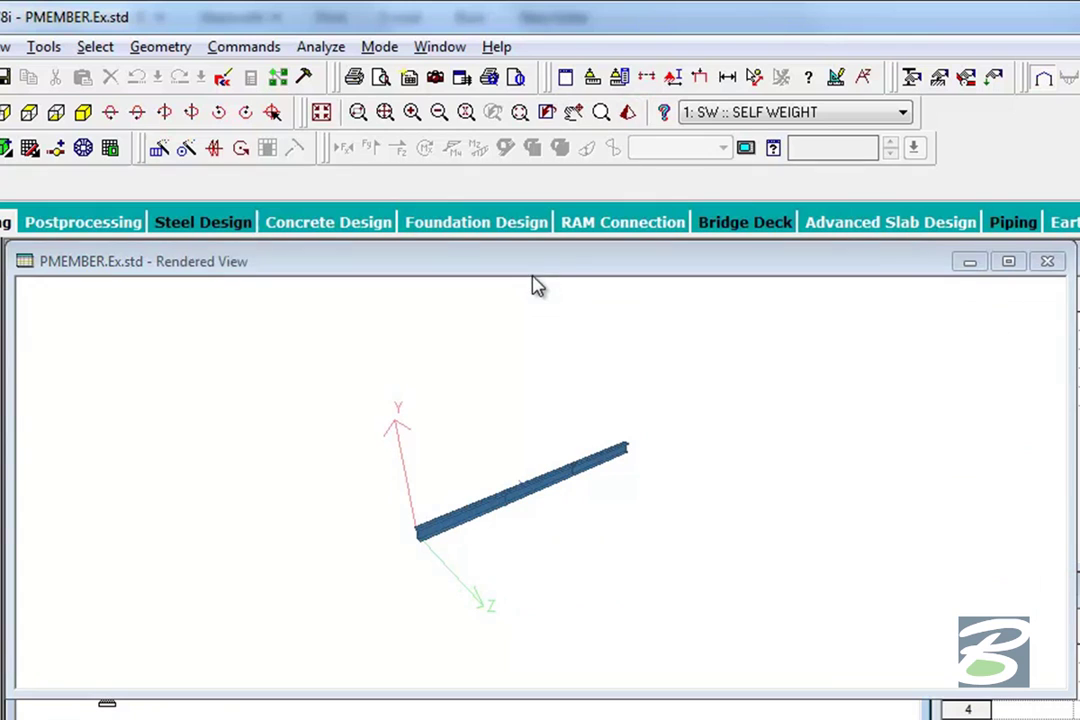
left_click(499, 219)
left_click(533, 280)
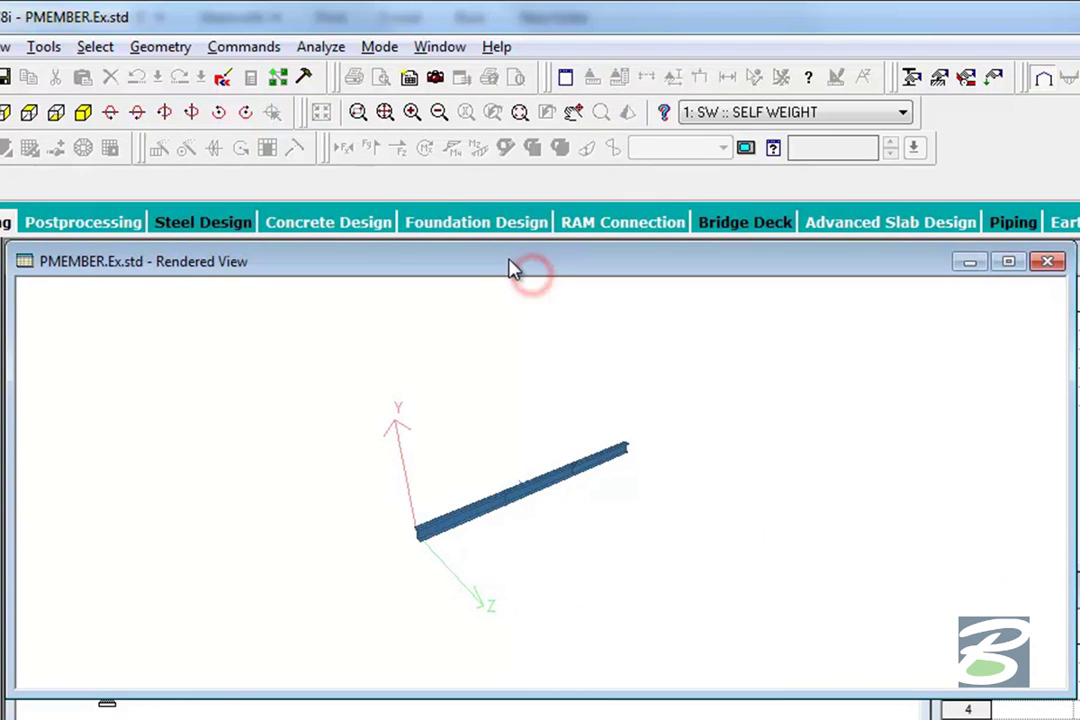
left_click_drag(504, 398, 540, 540)
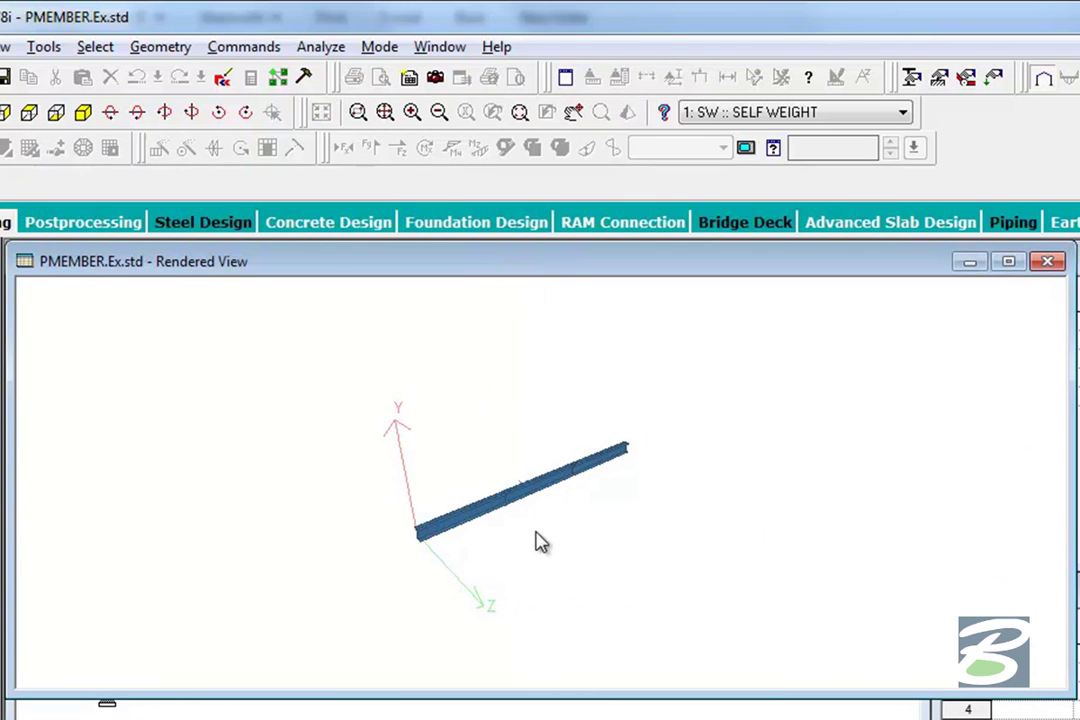
scroll(540, 543, "up", 5)
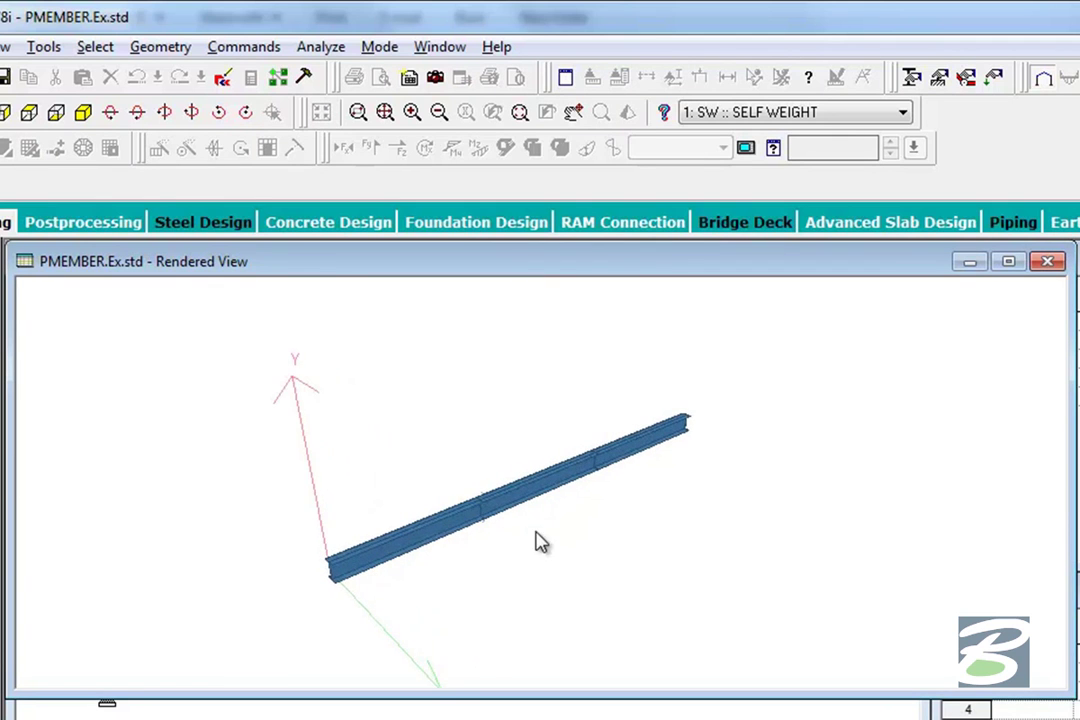
scroll(540, 545, "up", 2)
left_click_drag(325, 603, 452, 613)
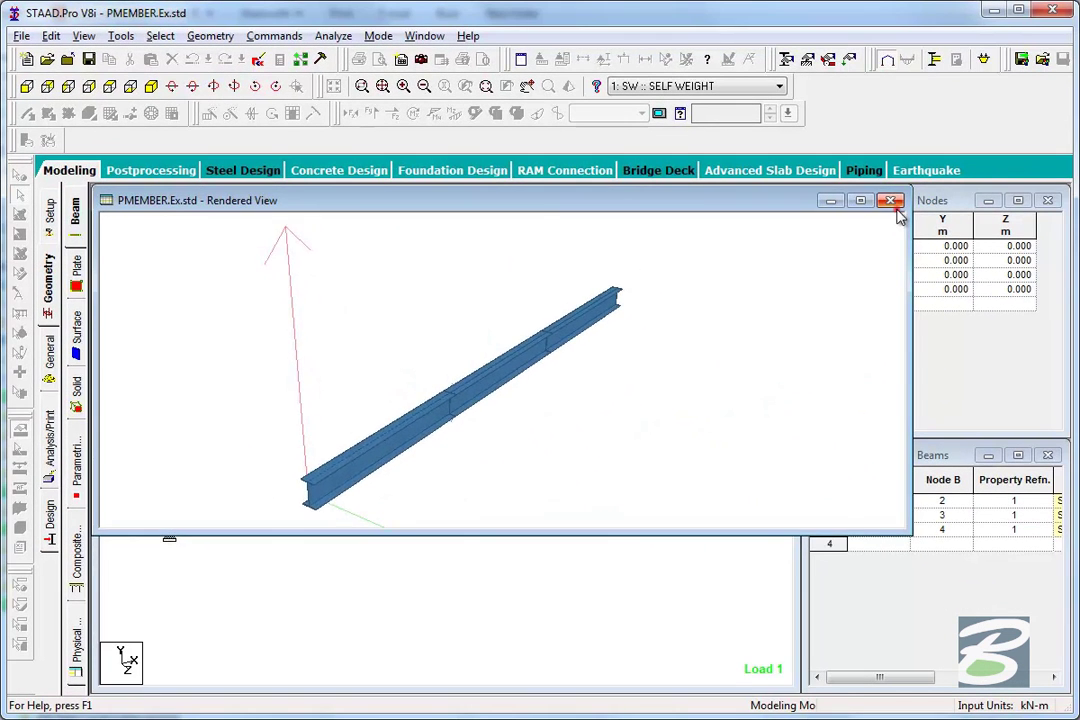
left_click(1047, 261)
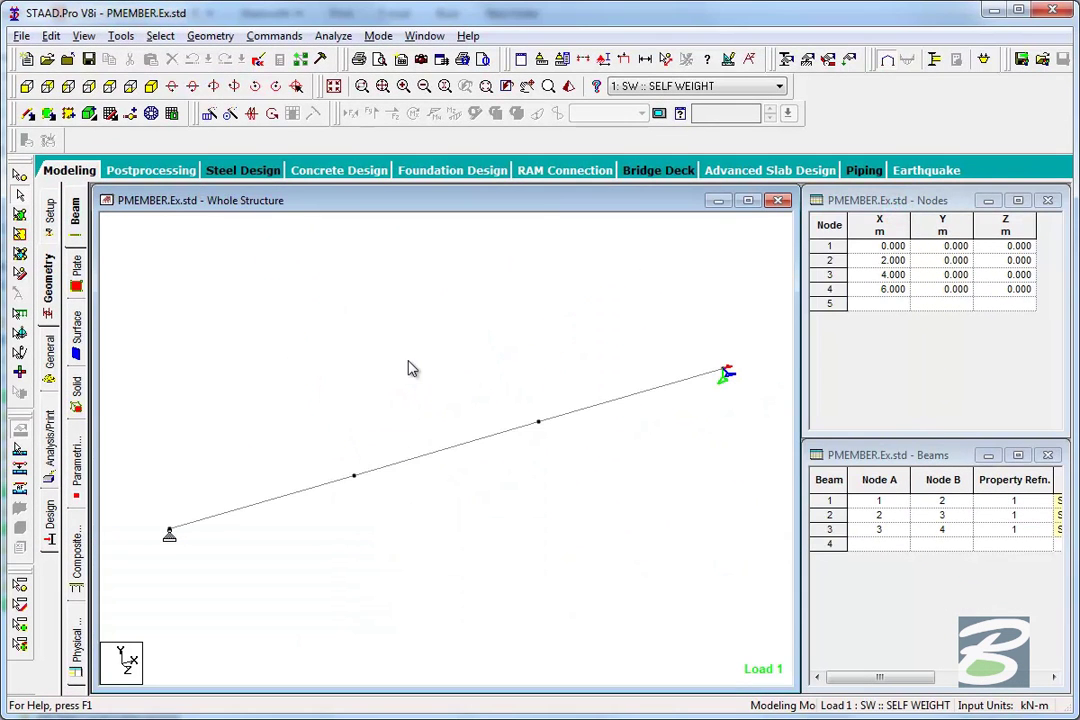
Step: Review the load items in the SELF WEIGHT and DEAD LOAD cases and their display on the beam
left_click(45, 357)
left_click(75, 438)
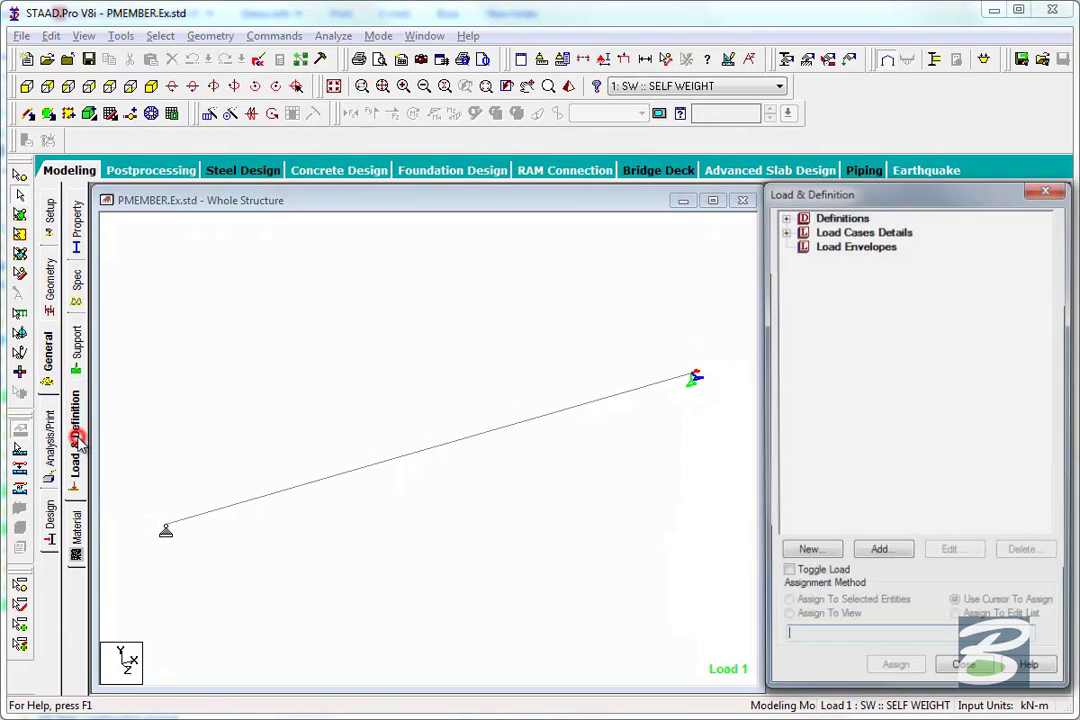
left_click(785, 231)
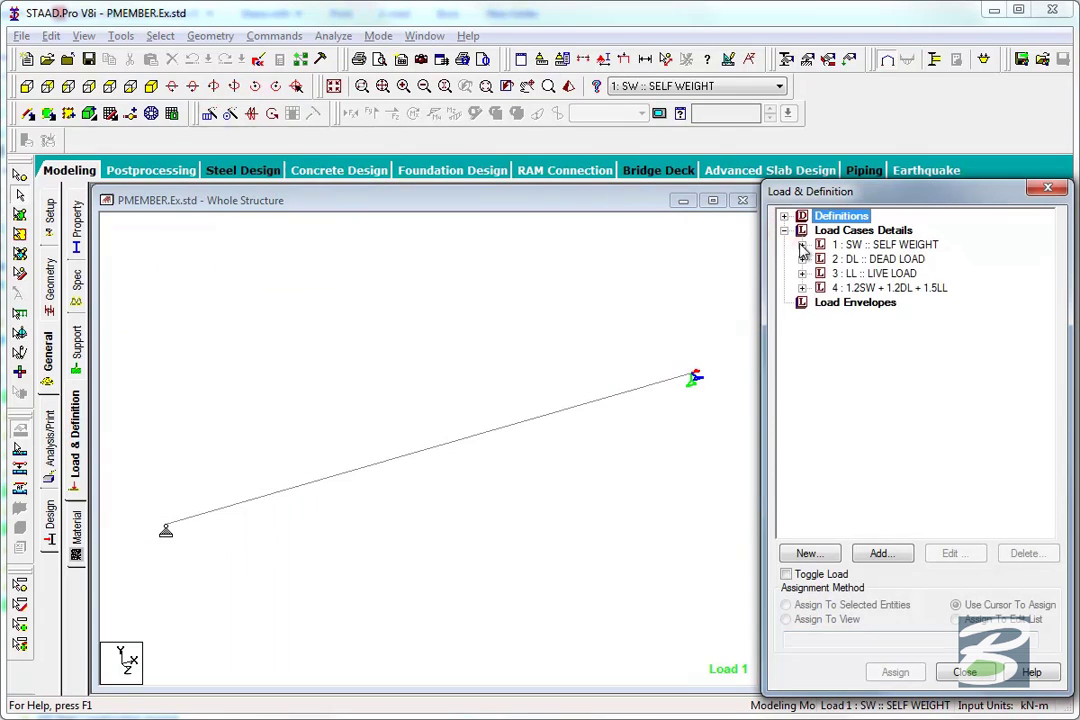
left_click(802, 245)
left_click(875, 260)
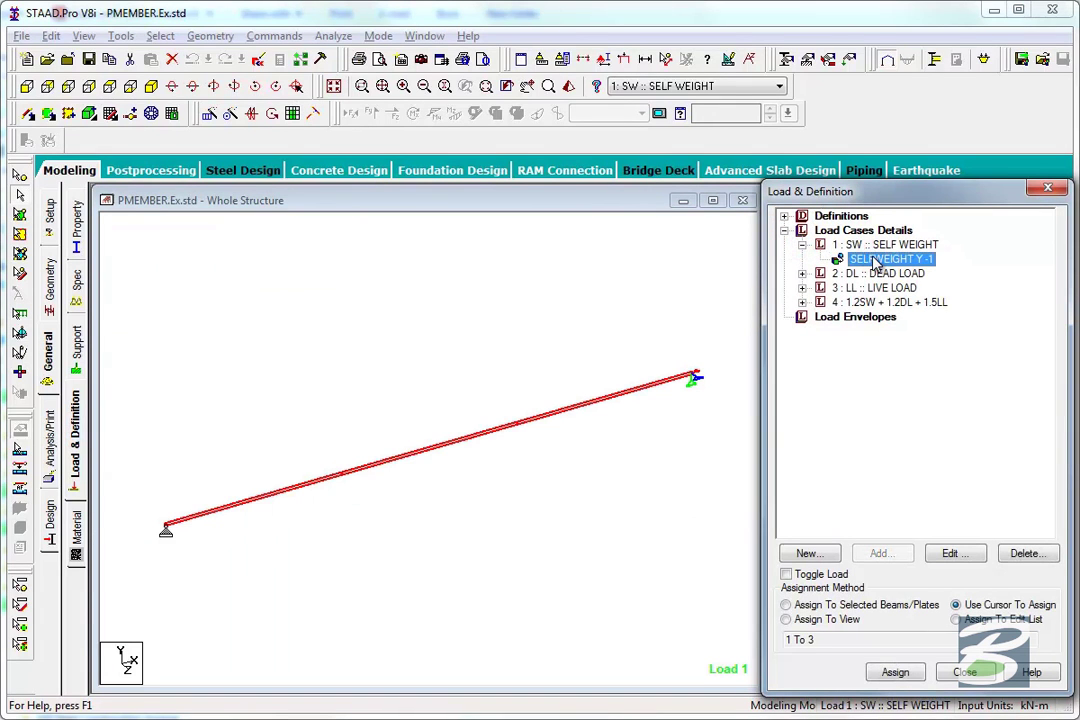
left_click(803, 274)
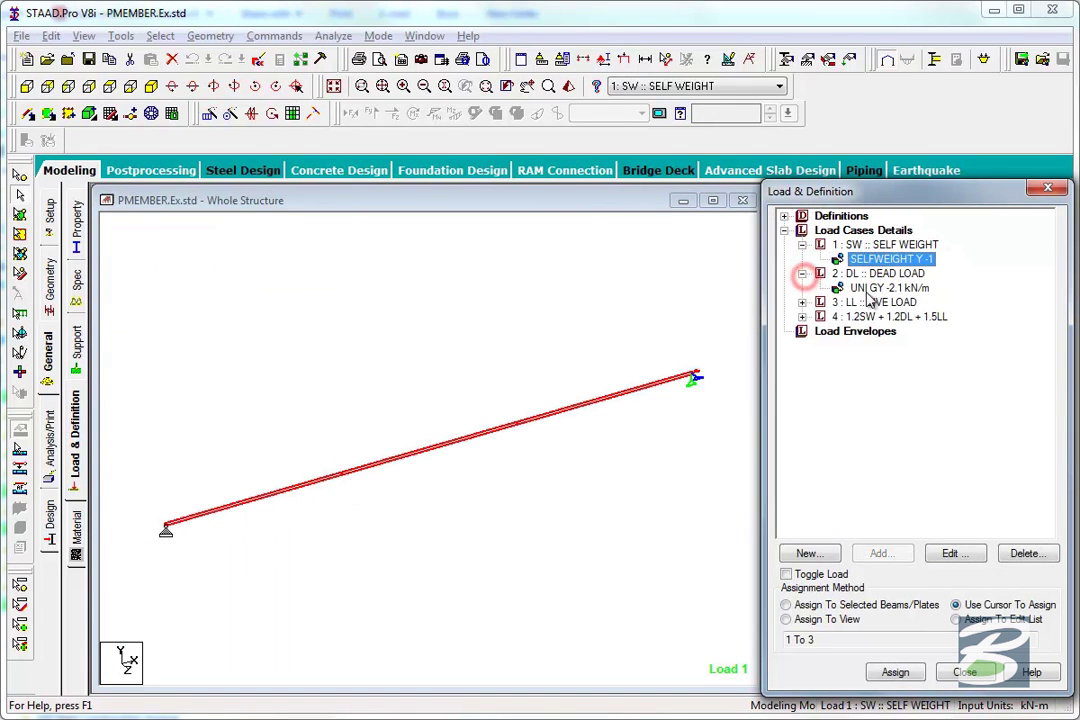
left_click(857, 289)
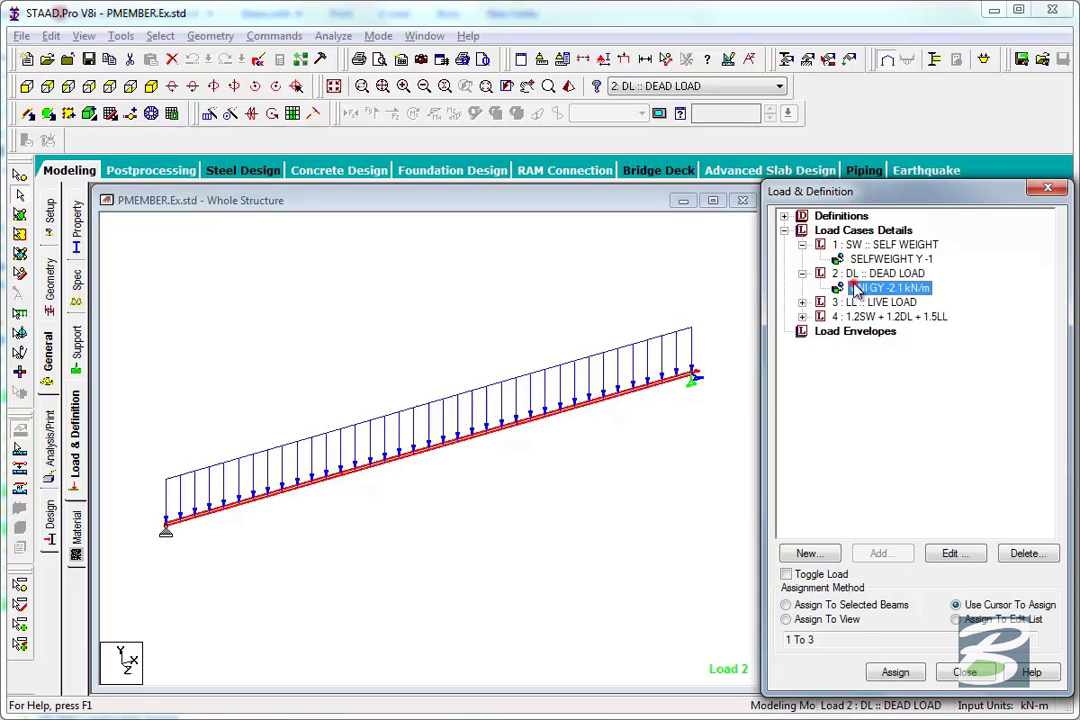
left_click(645, 470)
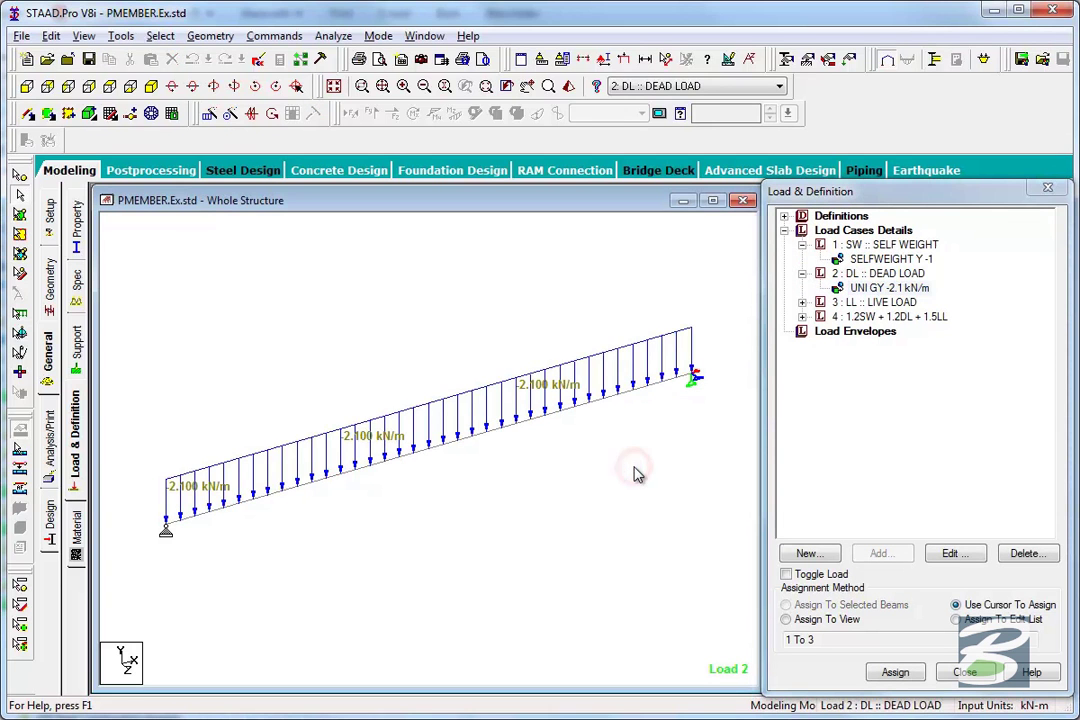
Step: Review the uniform load in the LIVE LOAD case and the repeat load in case 1.2SW + 1.2DL + 1.5LL
left_click(803, 302)
left_click(862, 317)
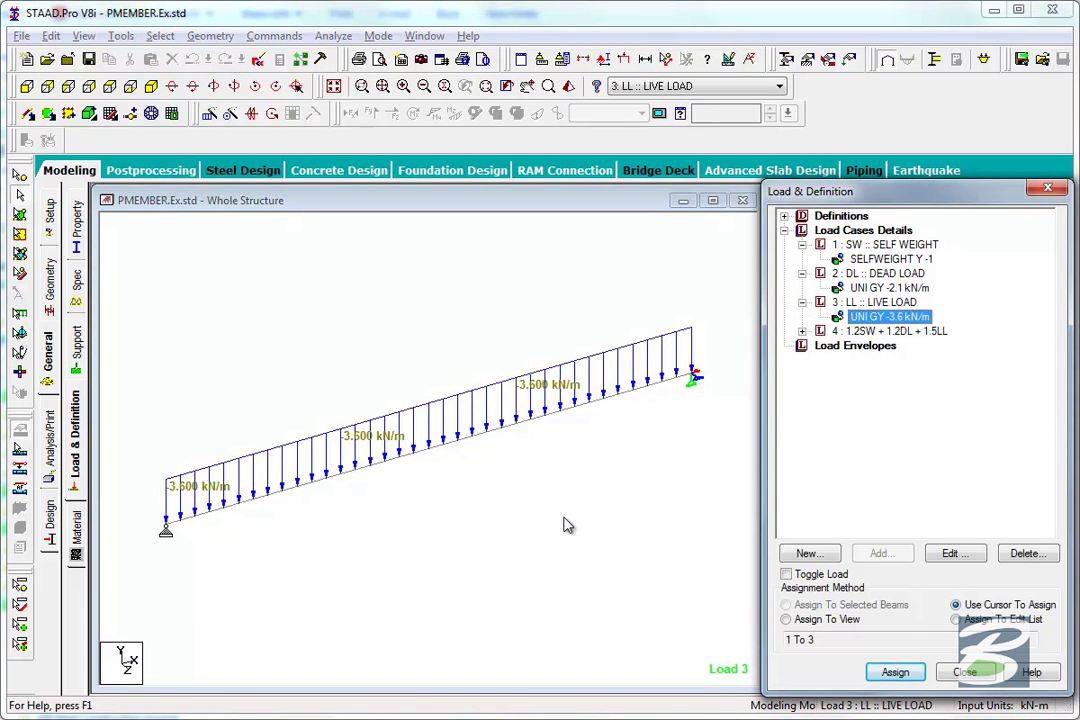
left_click(805, 331)
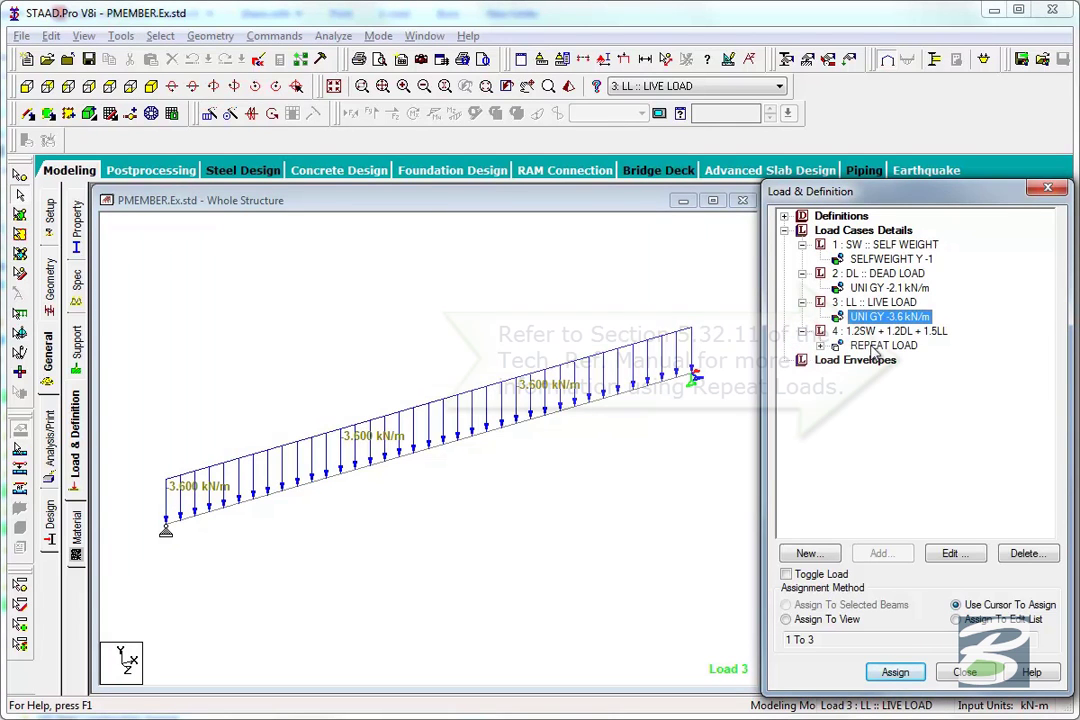
left_click(880, 345)
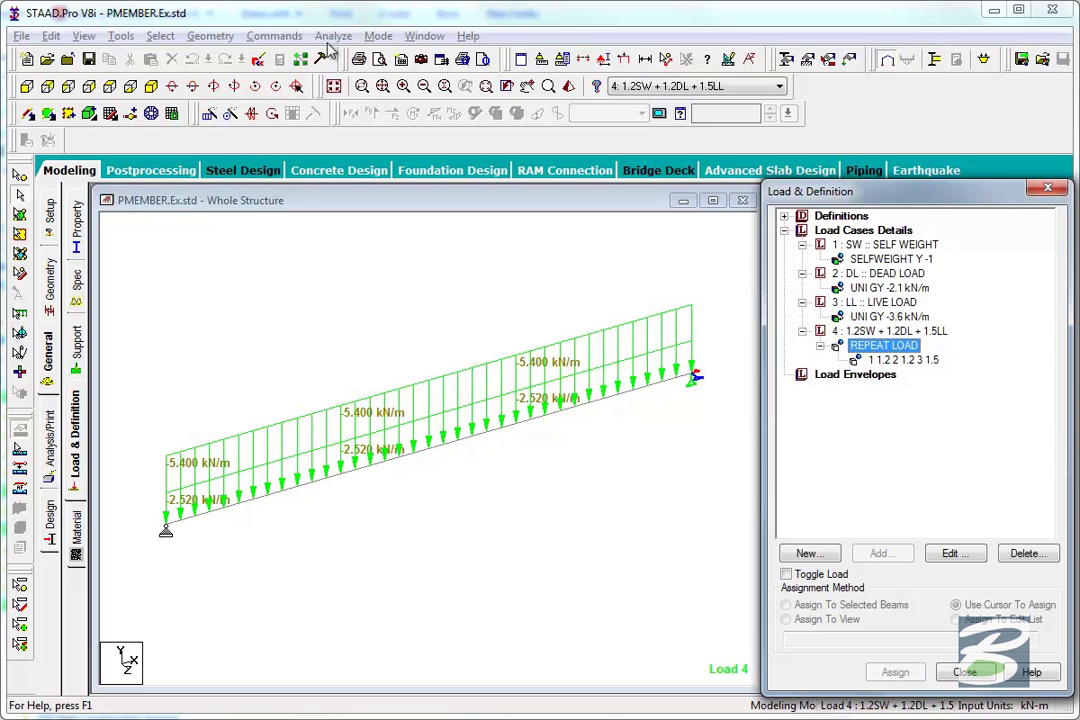
Step: Run the analysis and continue to Post Processing Mode with all four load cases selected for the results
left_click(333, 37)
left_click(362, 55)
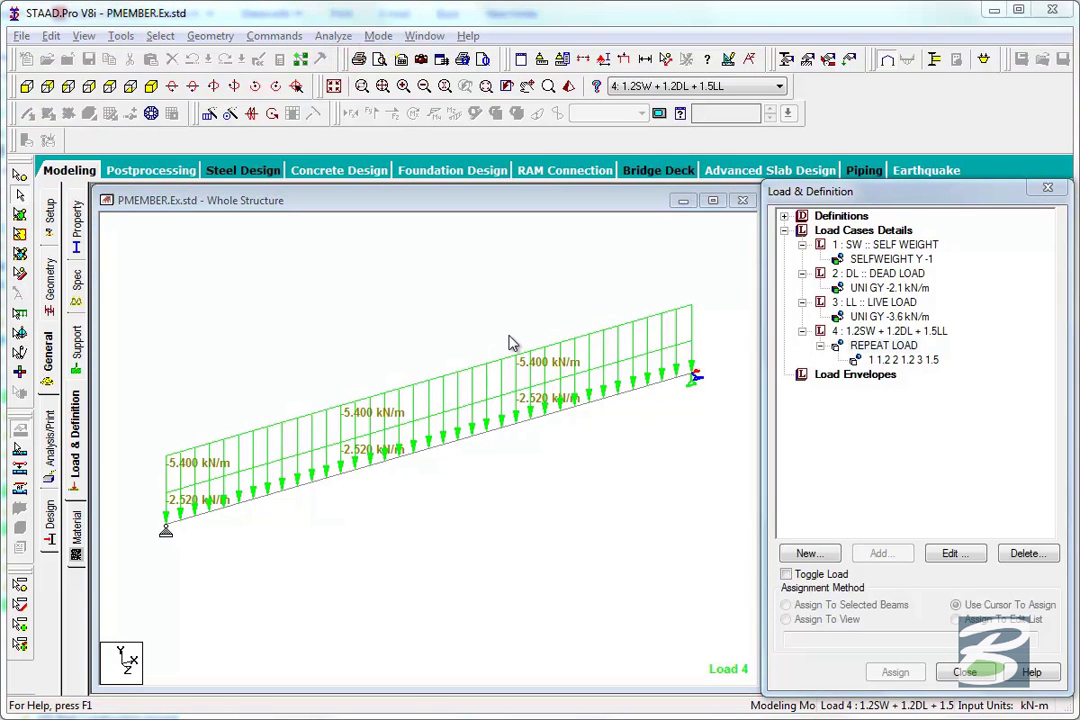
left_click(670, 641)
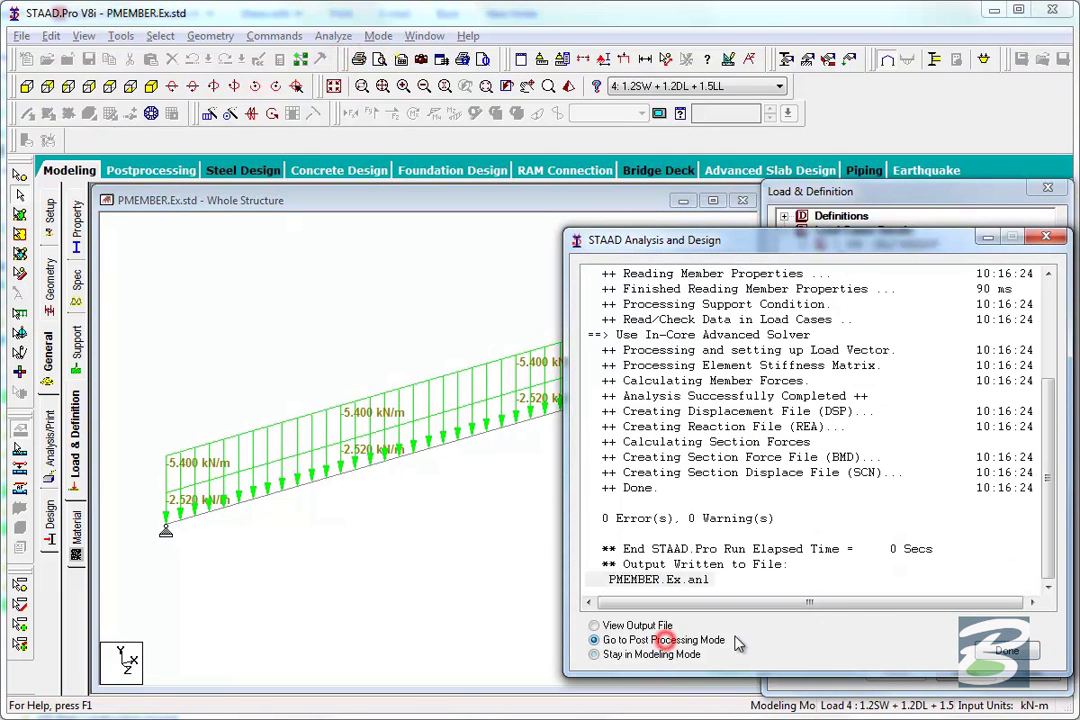
left_click(983, 655)
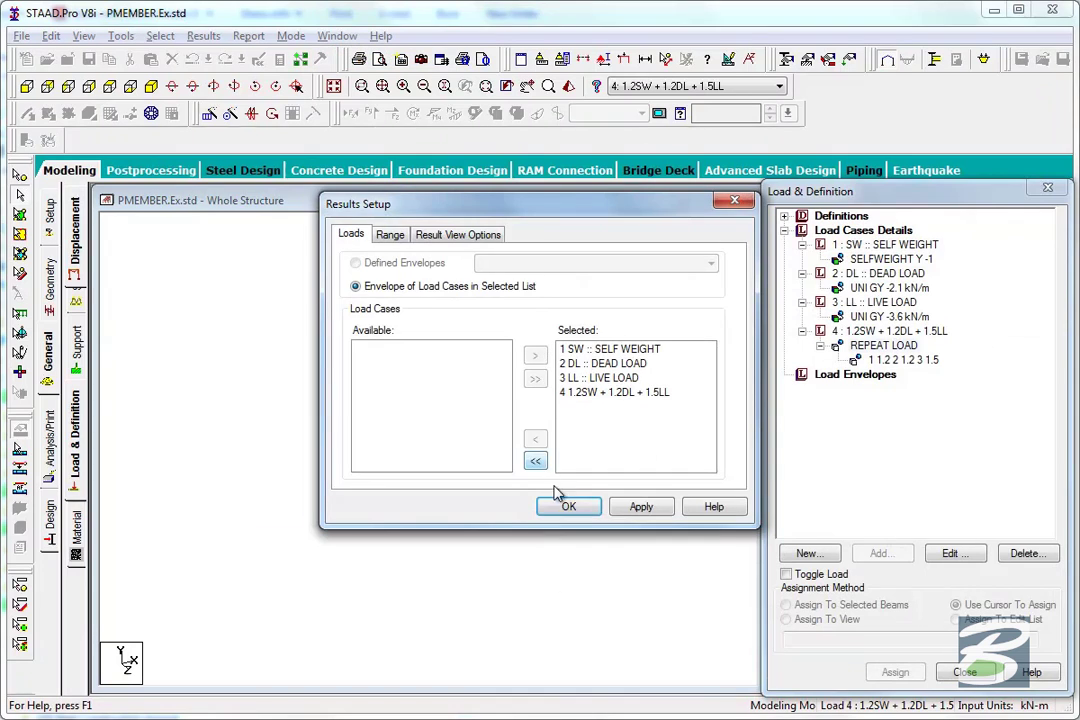
left_click(566, 507)
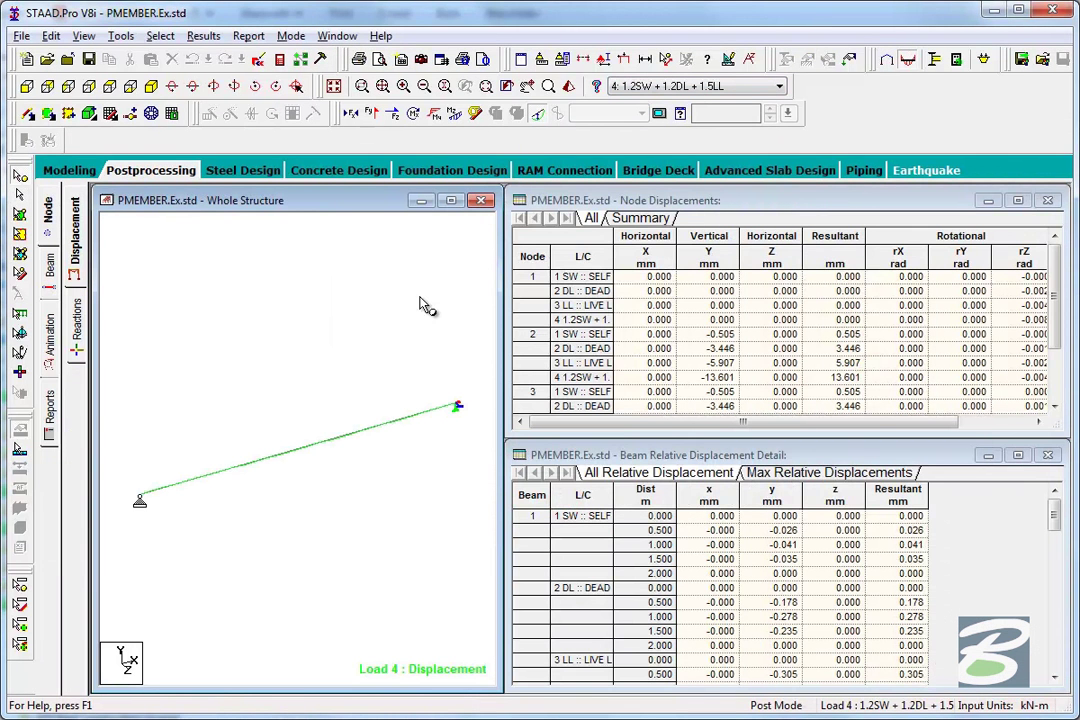
Step: Display the Bending Z diagram for the 1.2SW + 1.2DL + 1.5LL case and annotate it with the maximum bending values
left_click(456, 113)
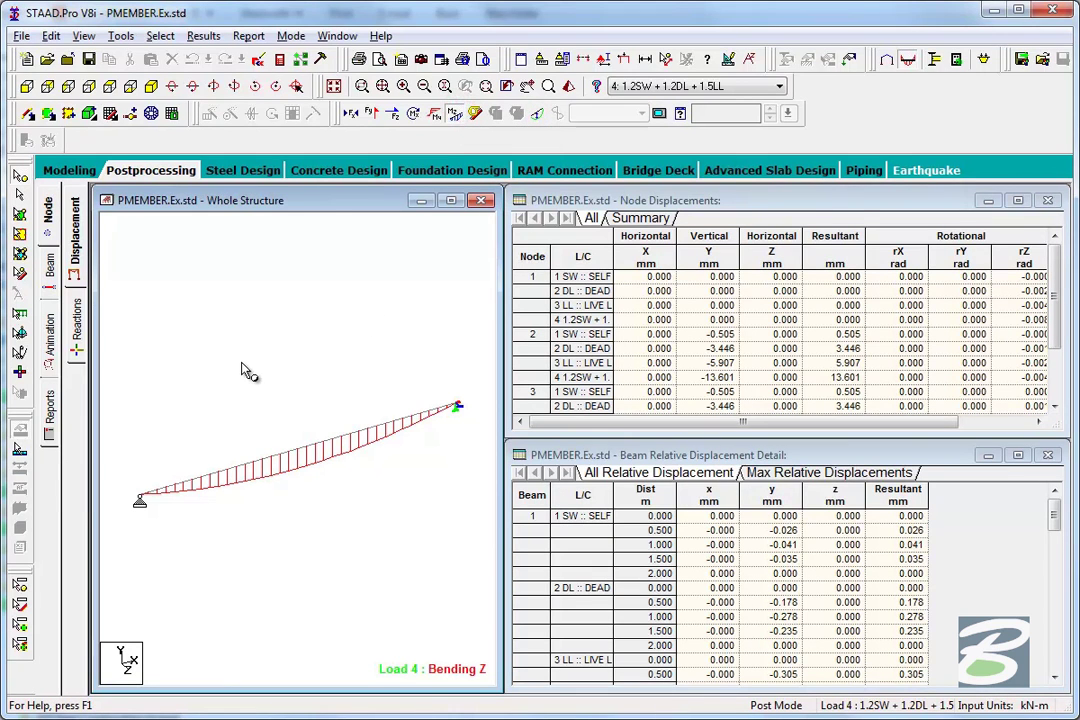
left_click(205, 35)
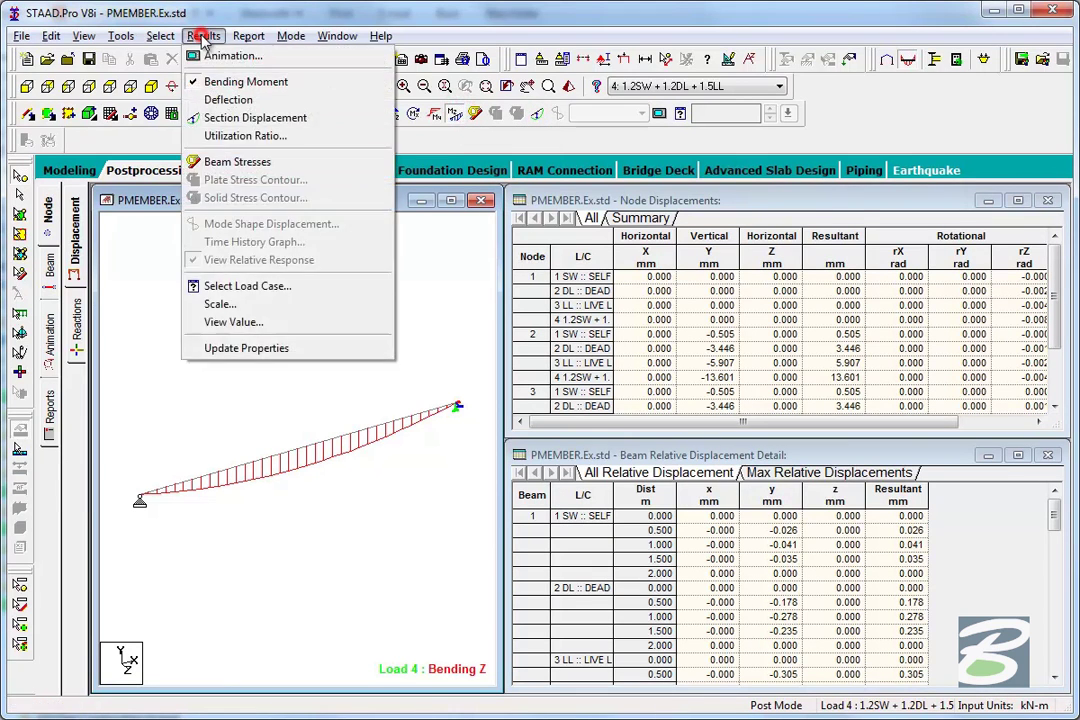
left_click(232, 322)
left_click(473, 228)
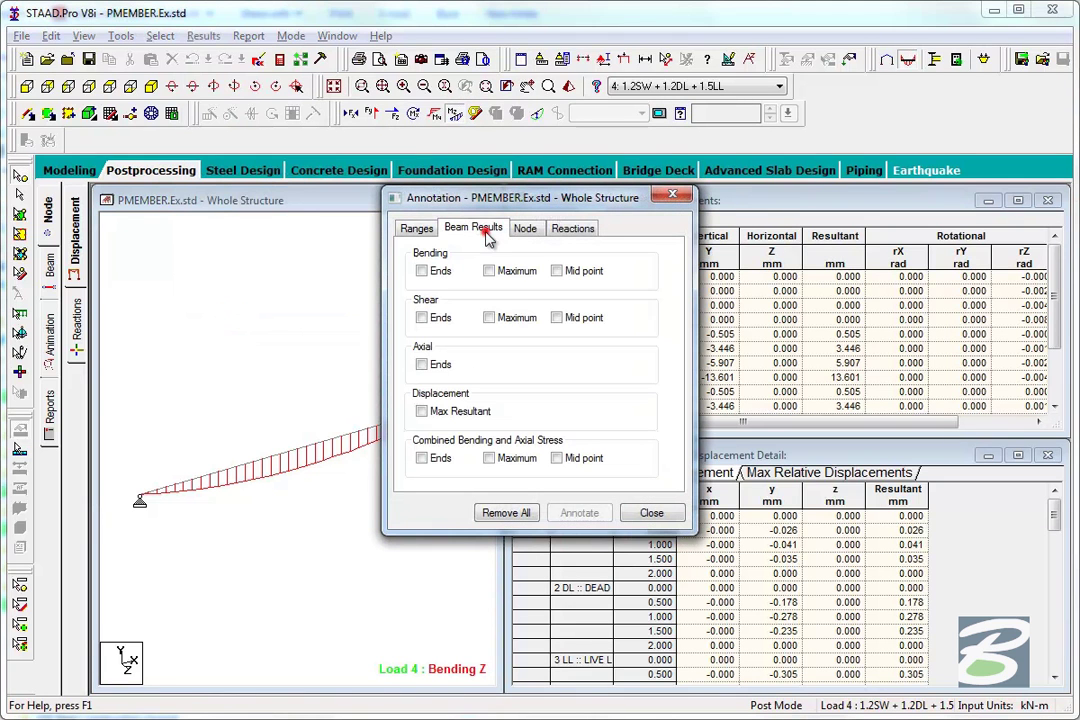
left_click(489, 271)
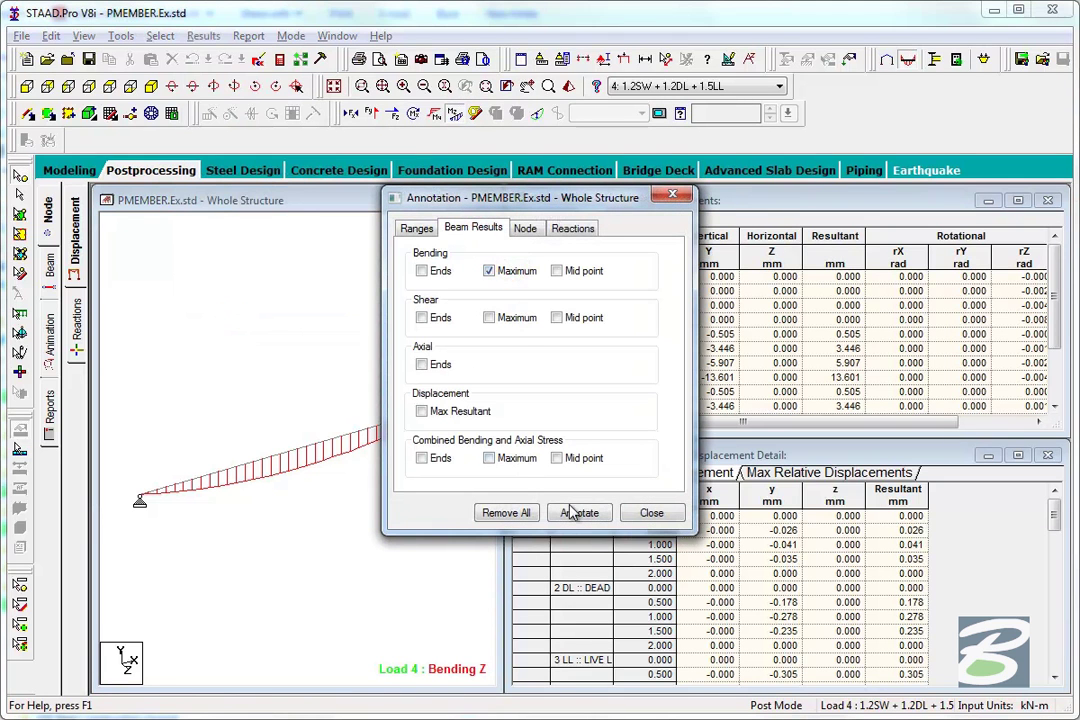
left_click(579, 512)
left_click(634, 514)
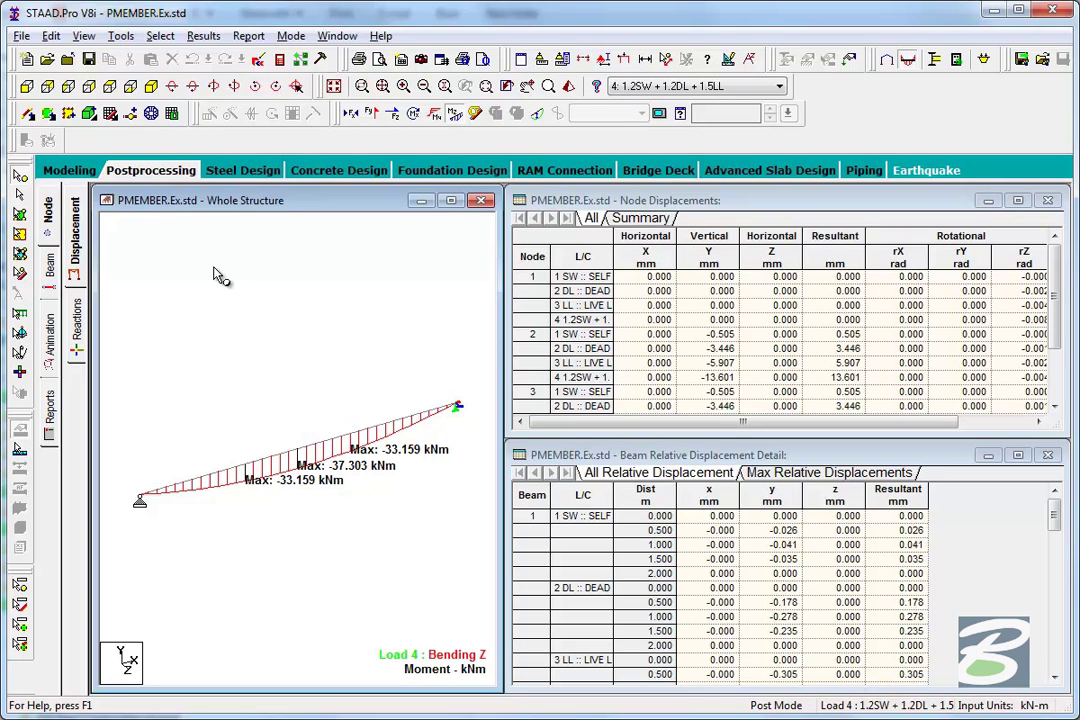
Step: Return to modeling, form one physical member from all three beam segments, and clear the selection
left_click(70, 171)
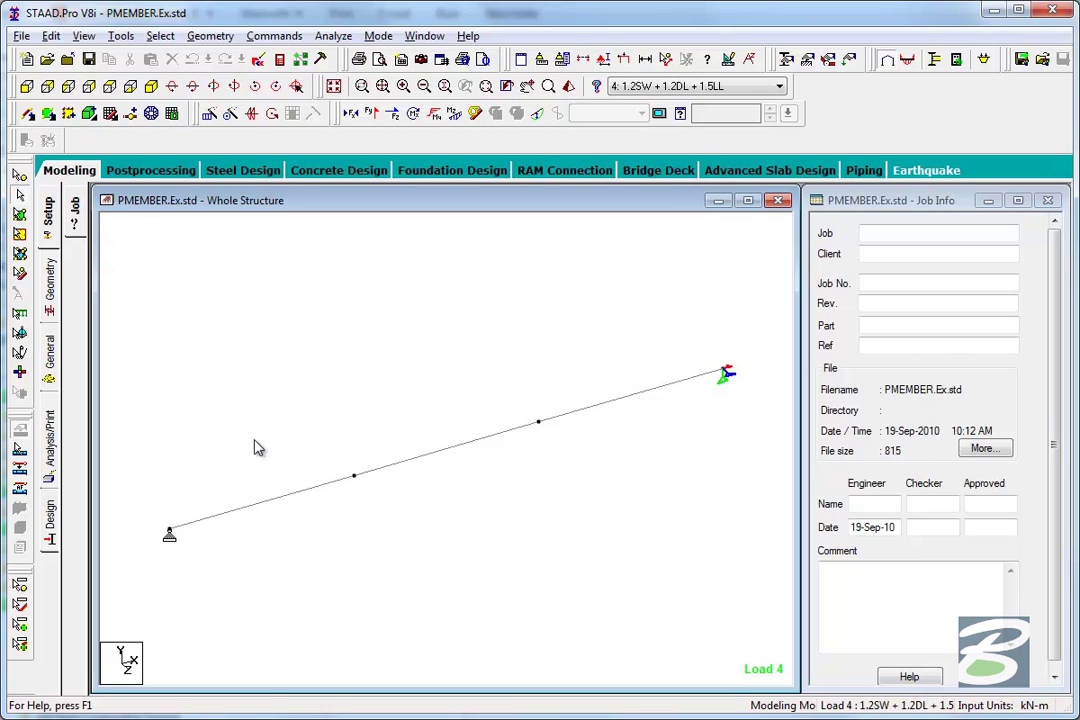
left_click_drag(177, 335, 727, 592)
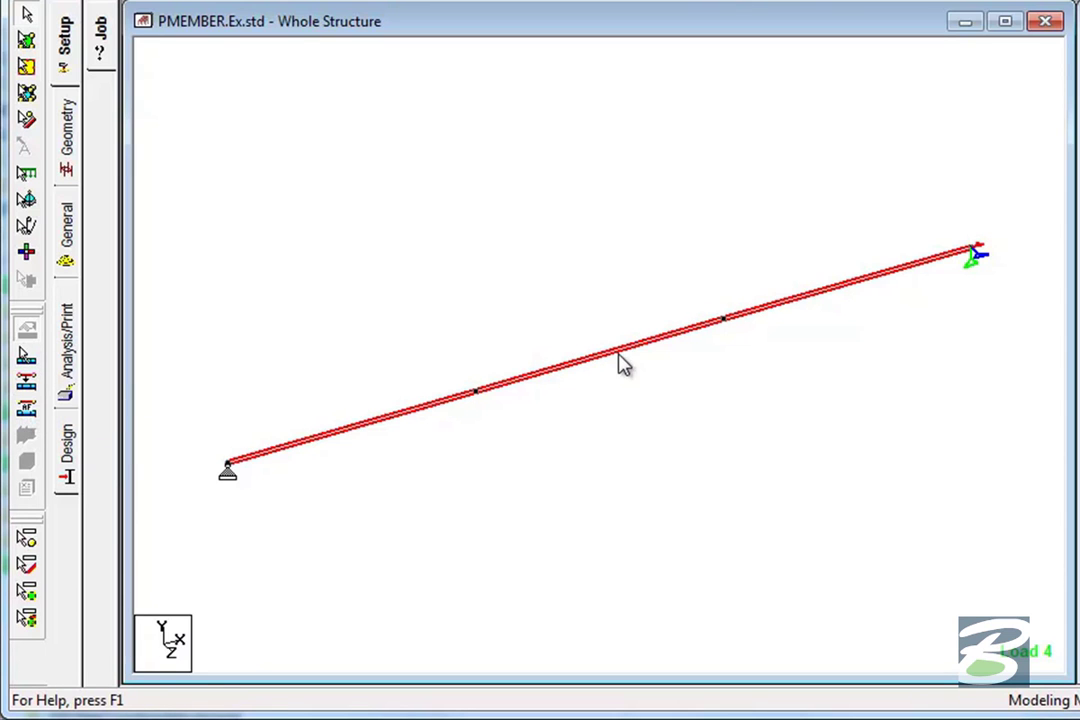
right_click(651, 384)
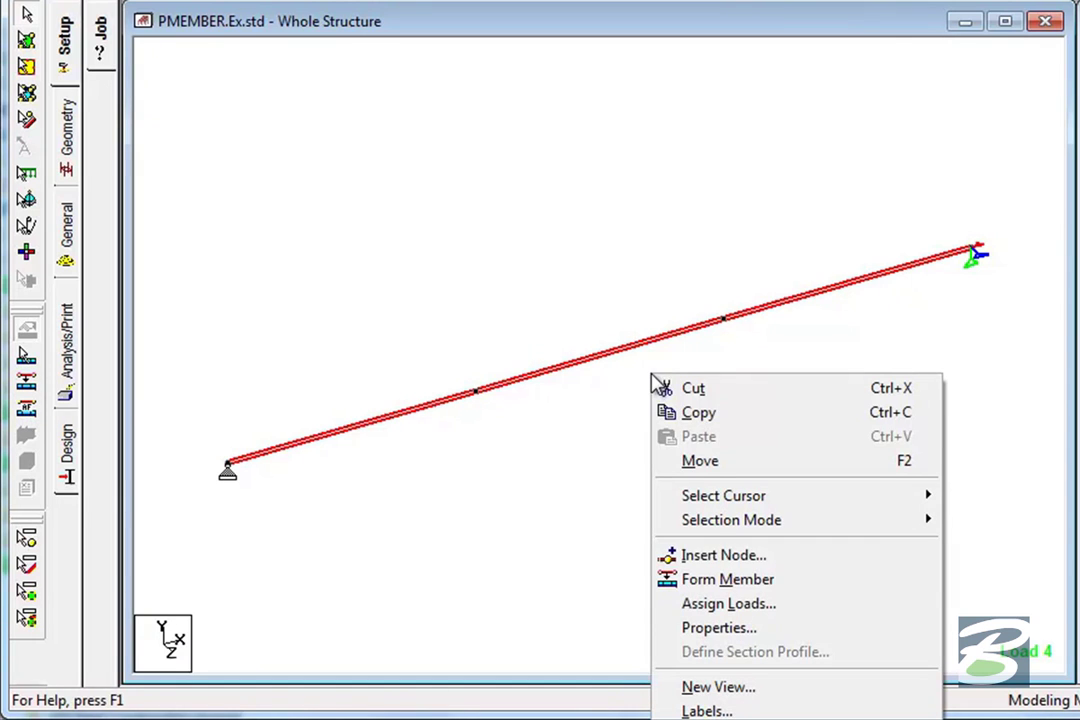
left_click(726, 581)
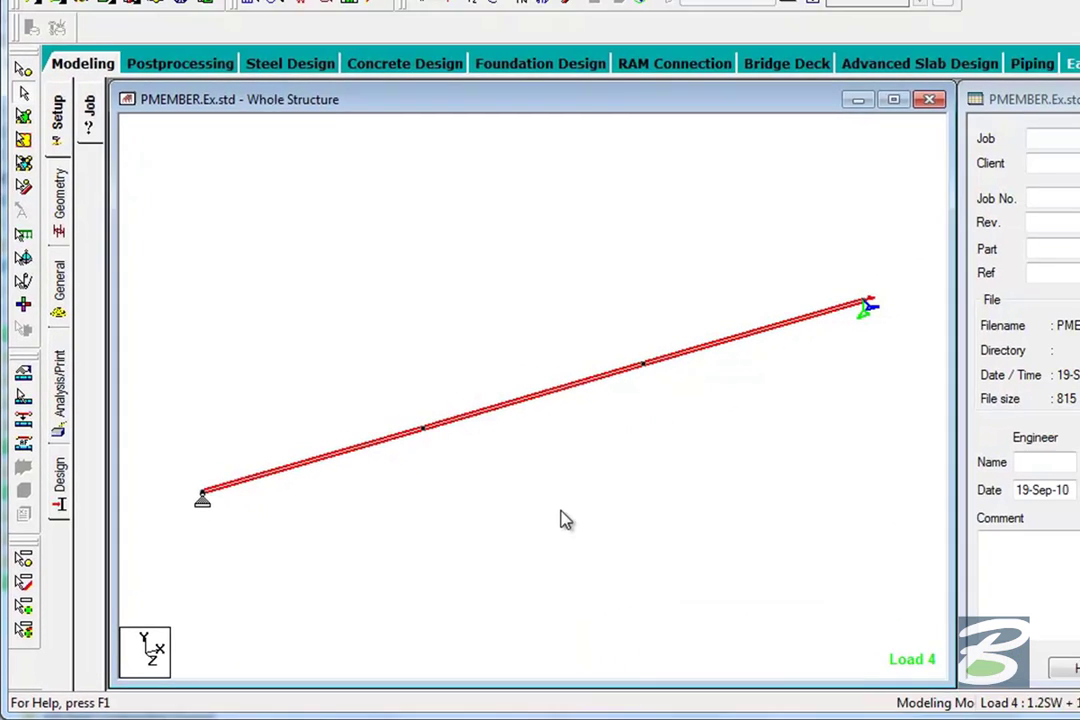
left_click(631, 490)
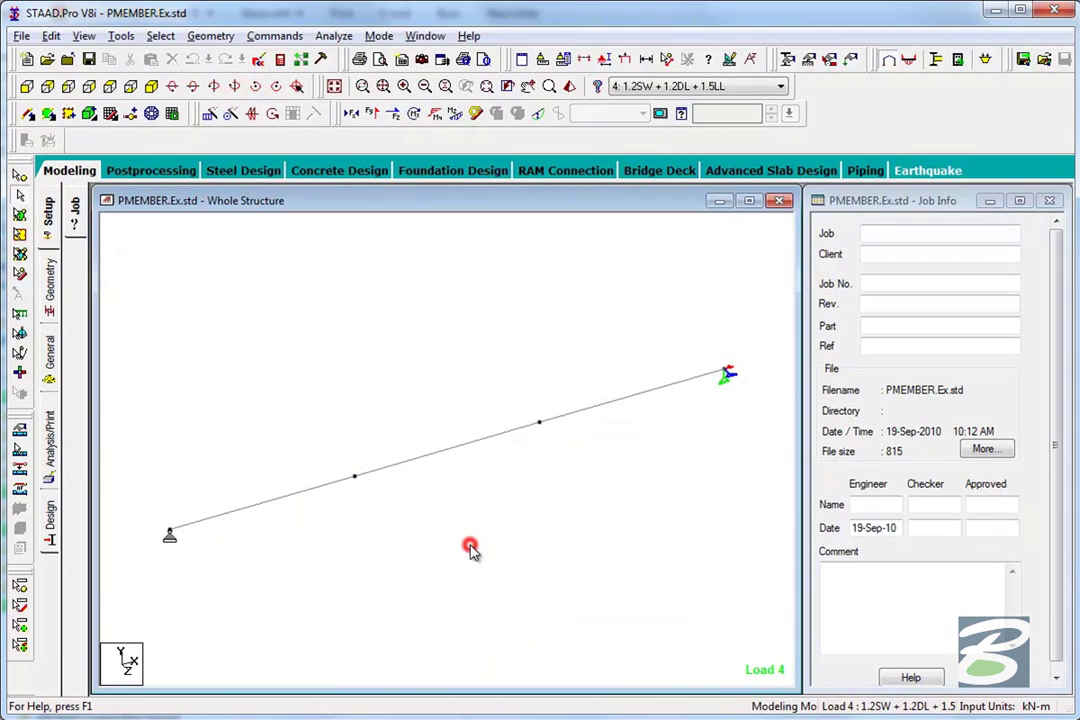
Step: Turn on the member number labels for physical members in the structure view
right_click(470, 549)
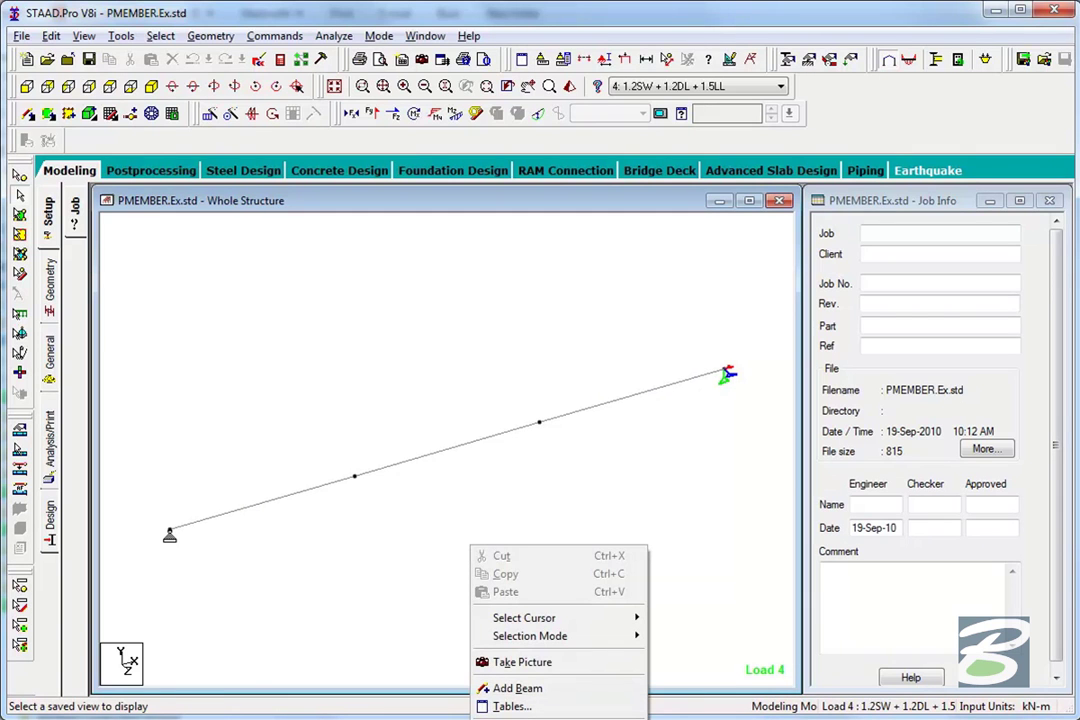
right_click(366, 291)
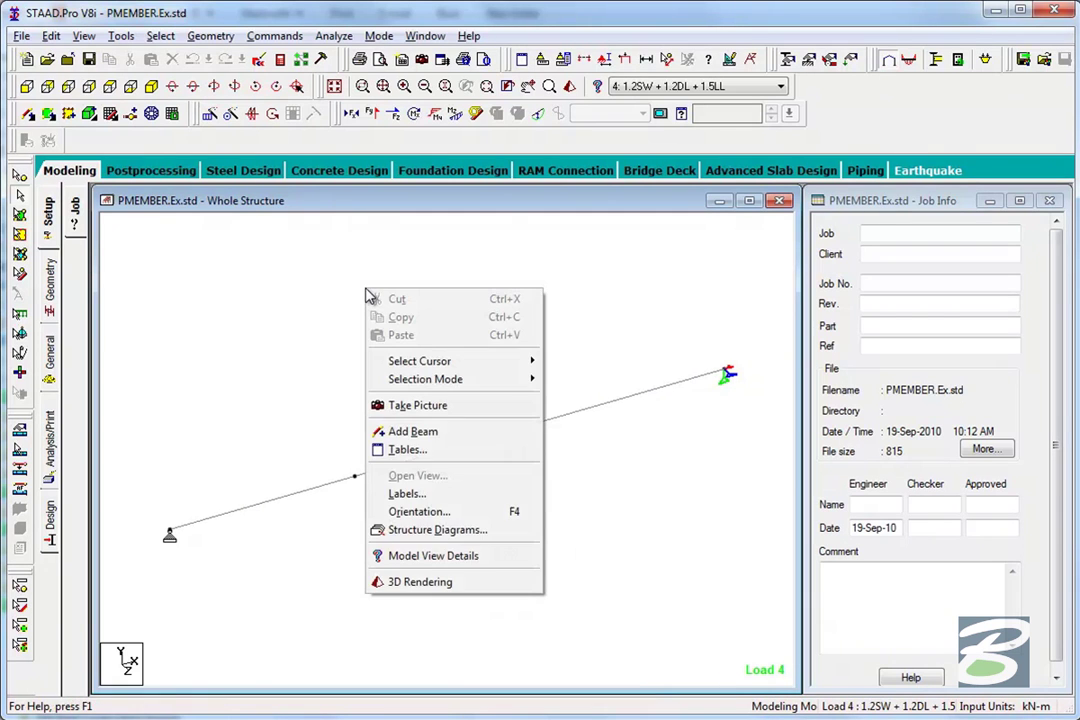
left_click(450, 496)
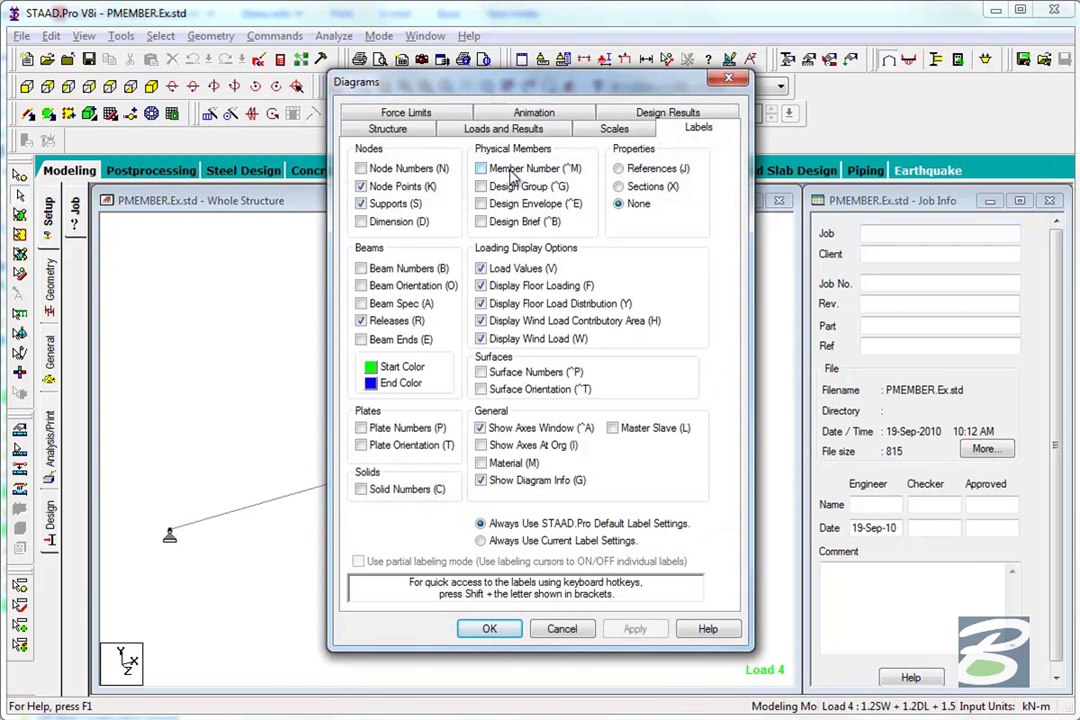
left_click(510, 170)
left_click(633, 629)
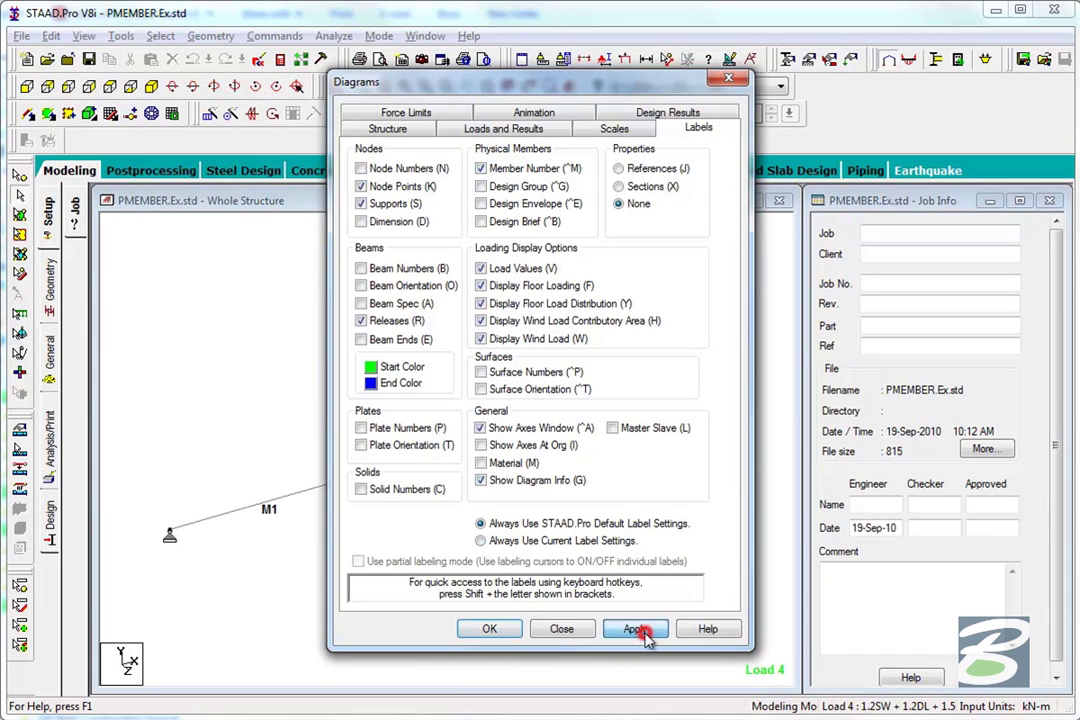
left_click(507, 626)
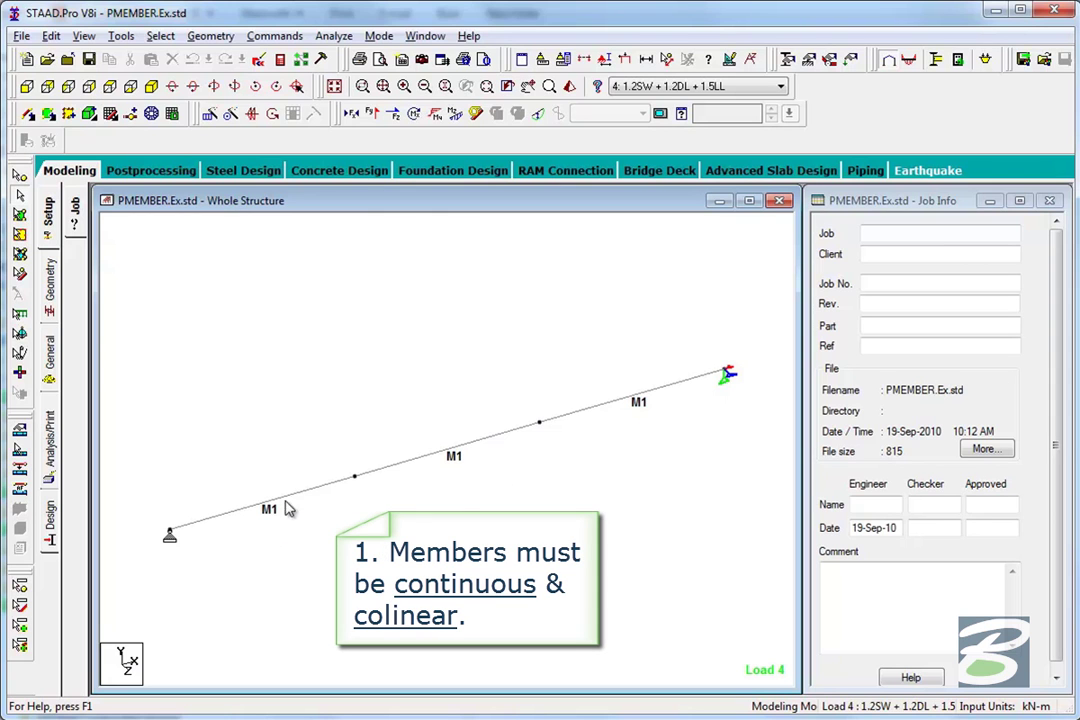
Step: Select the two end segments of the physical member together and clear the selection
left_click(588, 410)
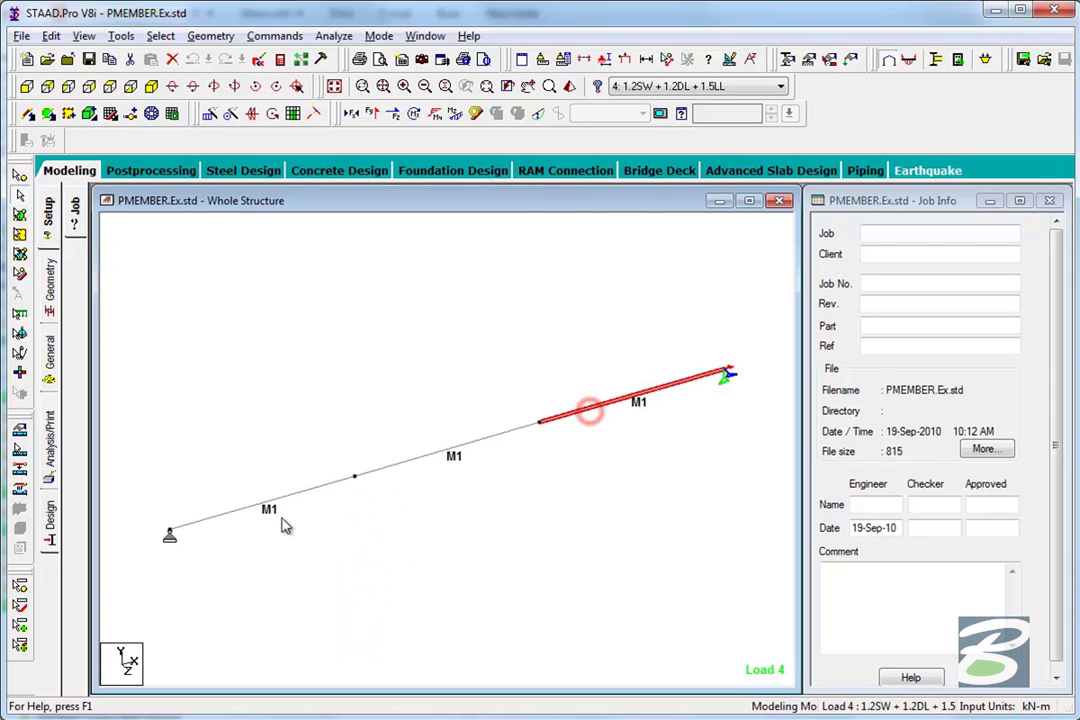
left_click(278, 505, "ctrl")
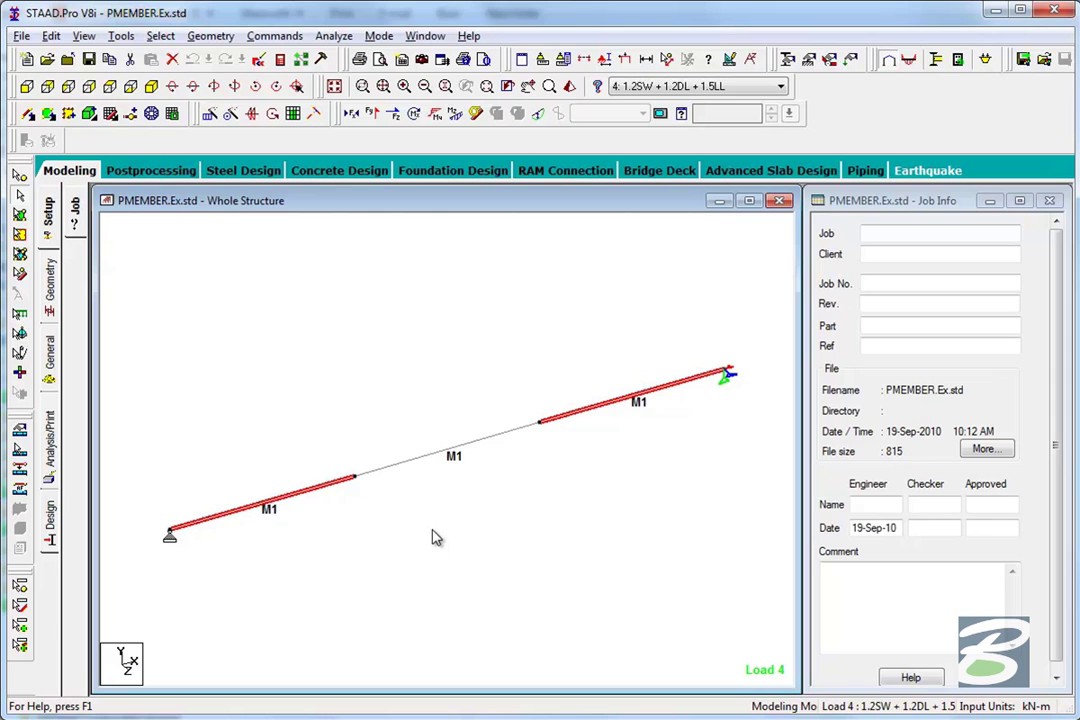
left_click(508, 530)
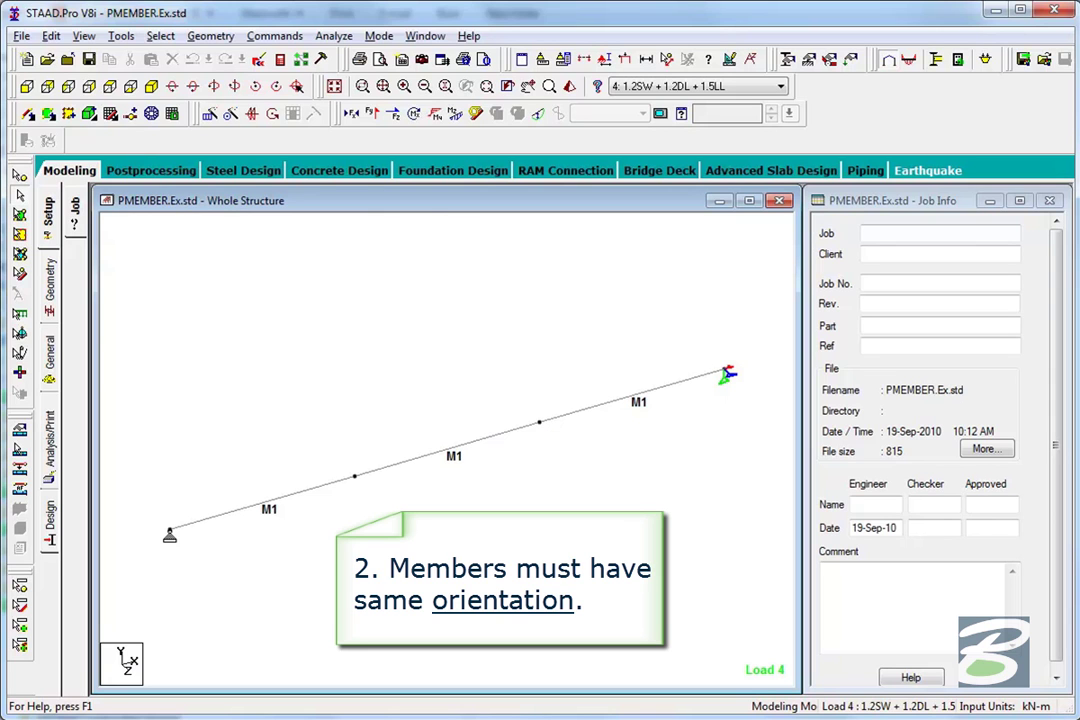
Step: Check the segments' local axes and start-to-end directions with the beam orientation and beam end labels, hiding each label again
right_click(582, 533)
right_click(500, 398)
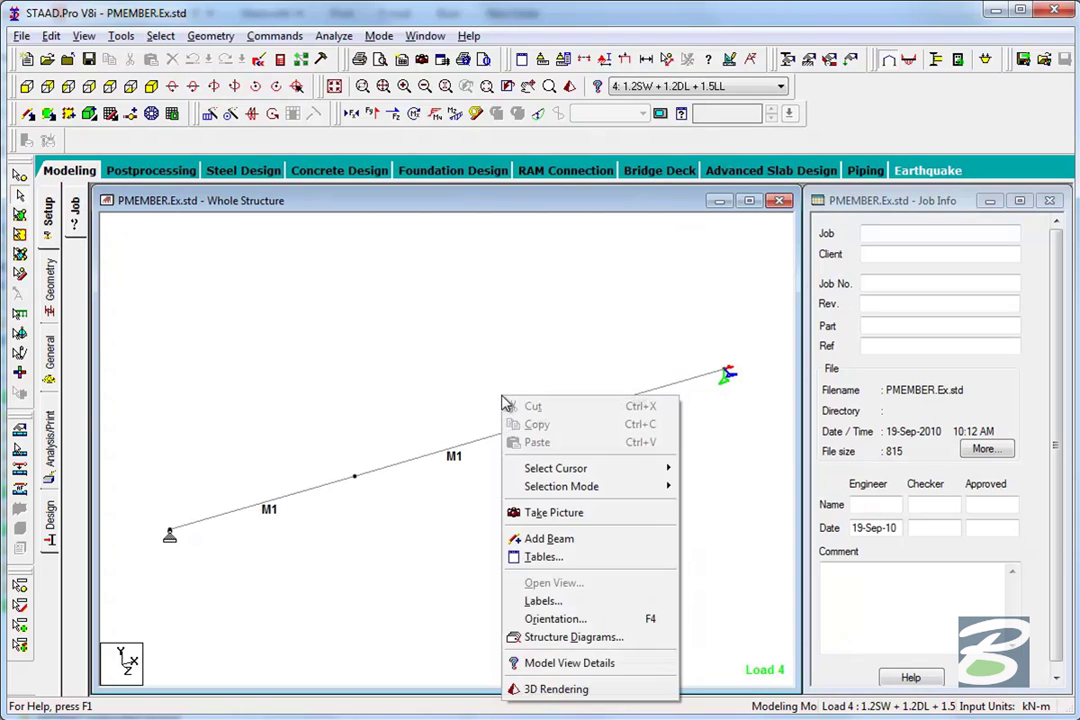
left_click(565, 634)
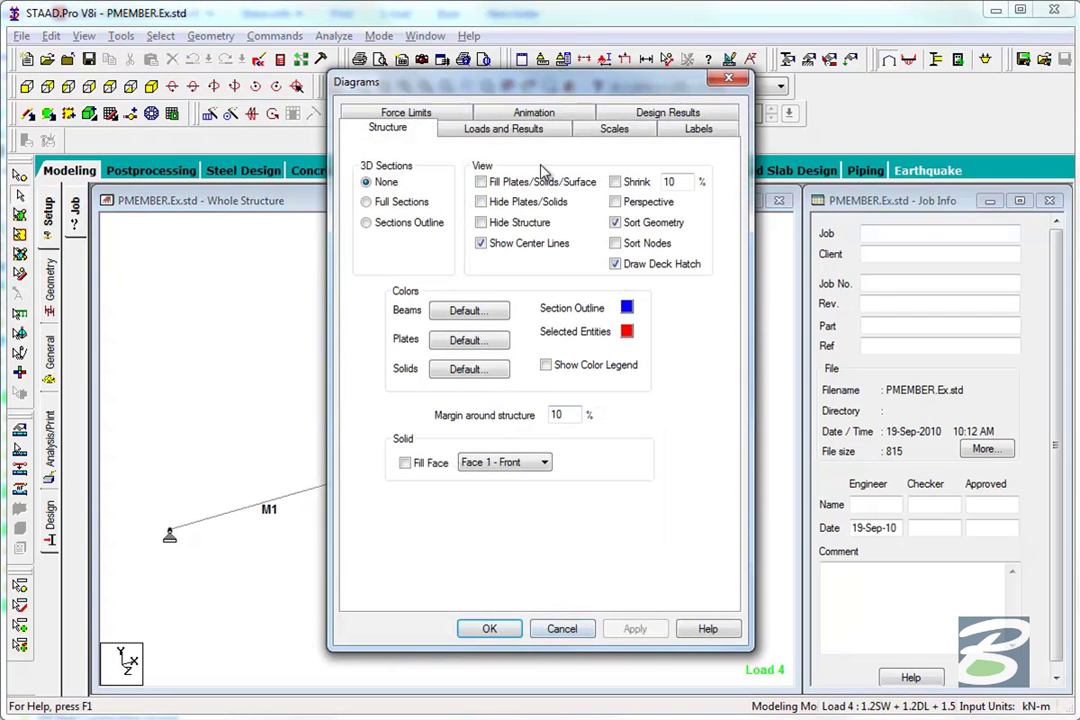
left_click(700, 129)
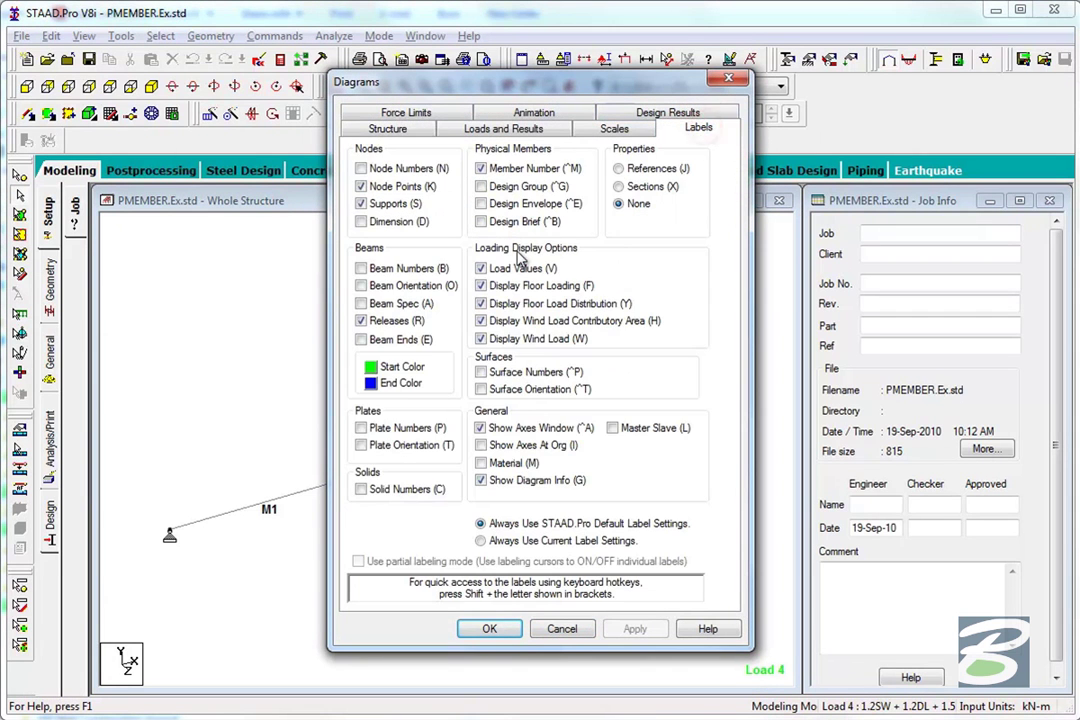
left_click(372, 285)
left_click(500, 626)
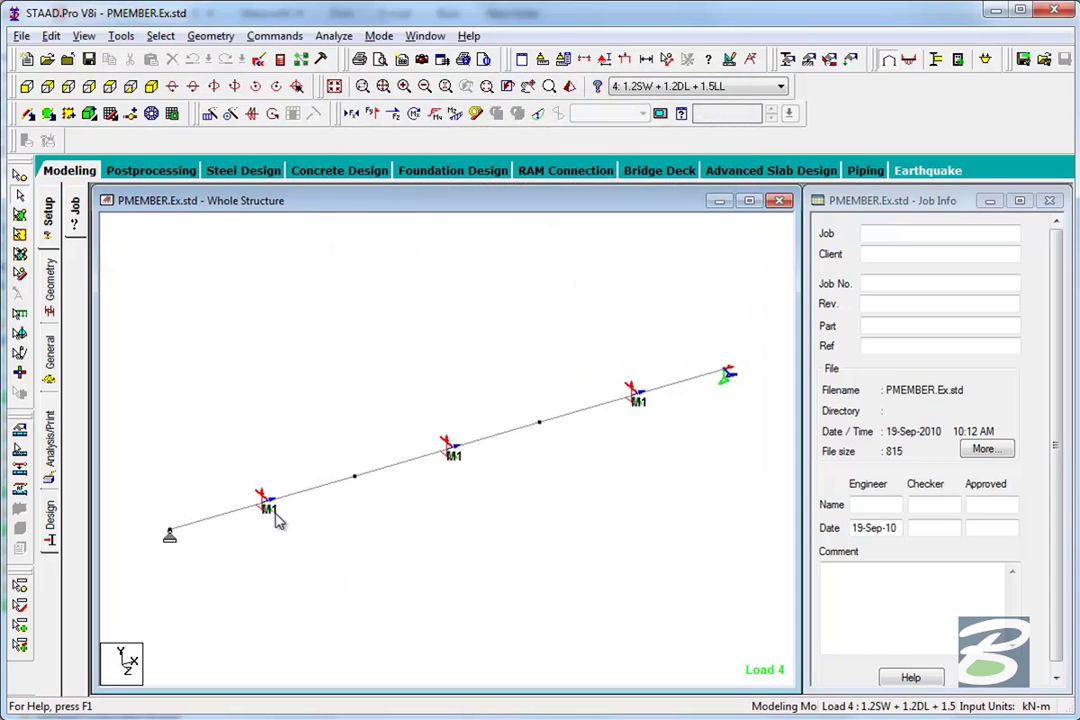
mouse_move(277, 511)
key("shift+o")
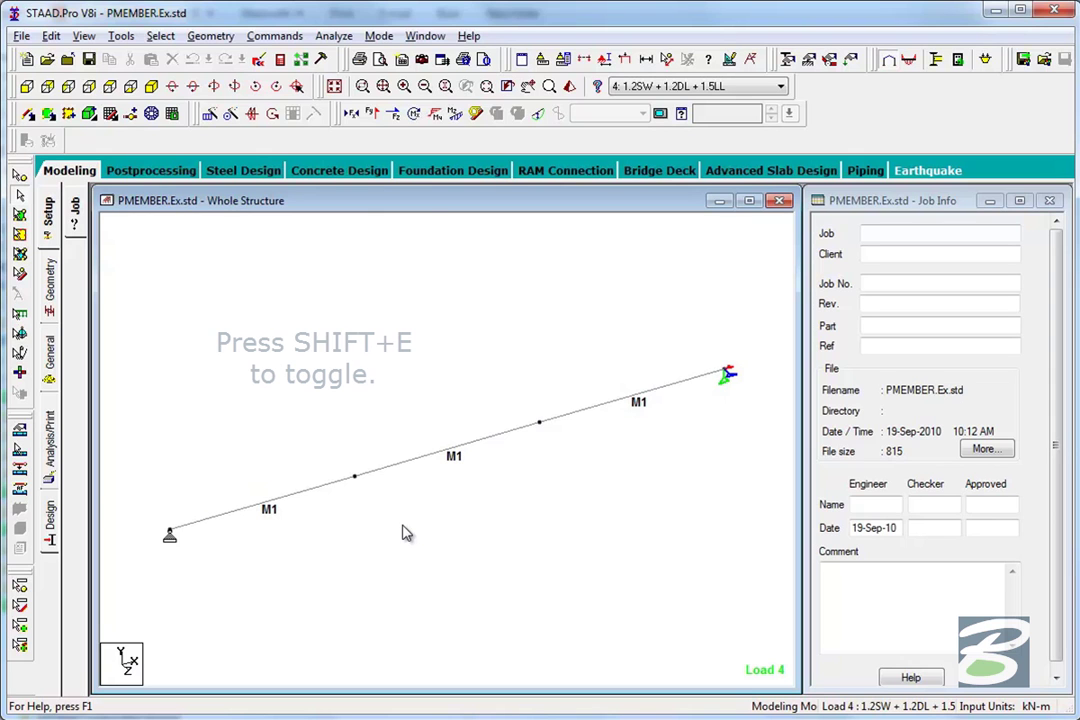
key("shift+e")
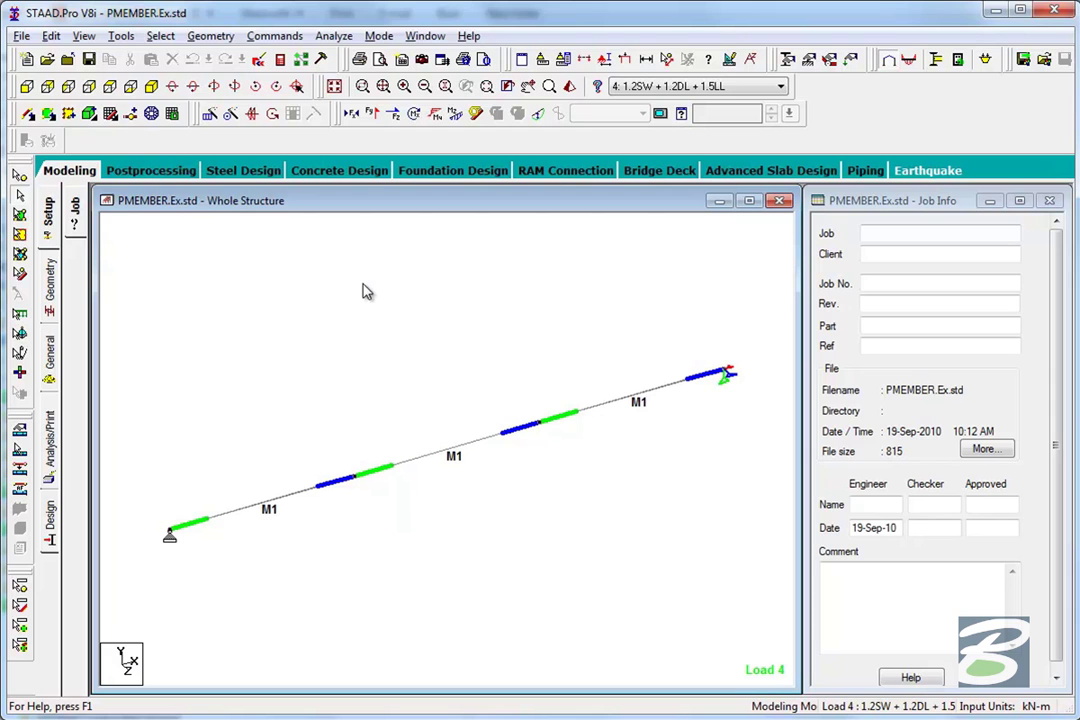
left_click(358, 330)
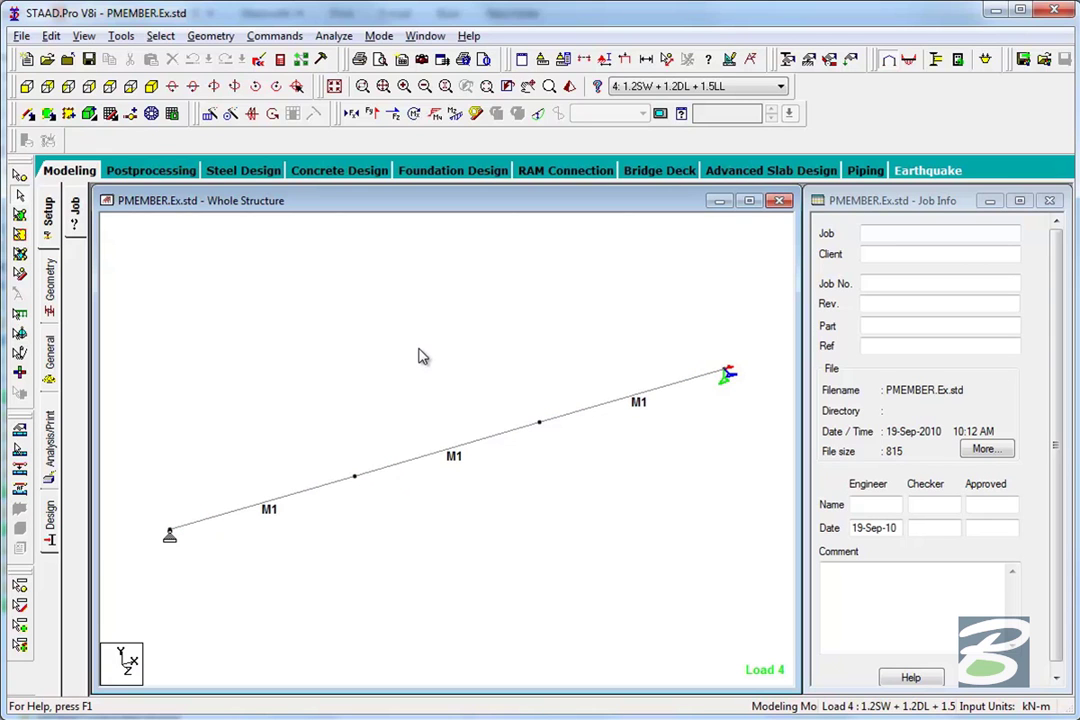
Step: Save the modified structure, examine the DEFINE PMEMBER command for members 1 to 3 in the STAAD Editor, and close the editor
left_click(259, 62)
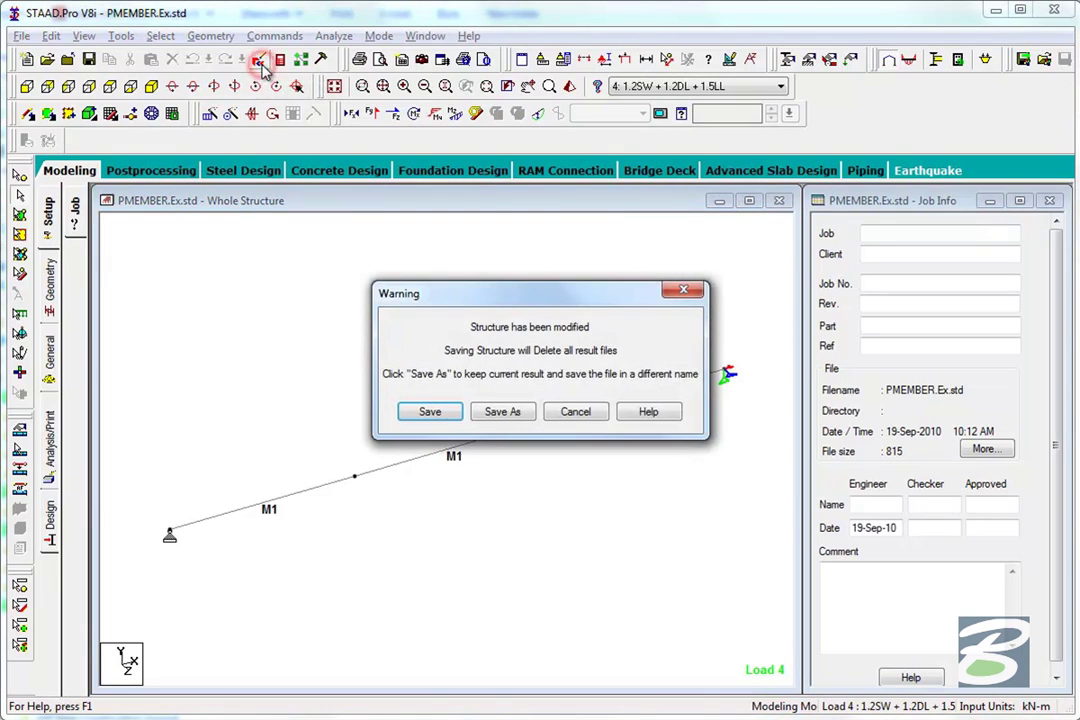
left_click(428, 411)
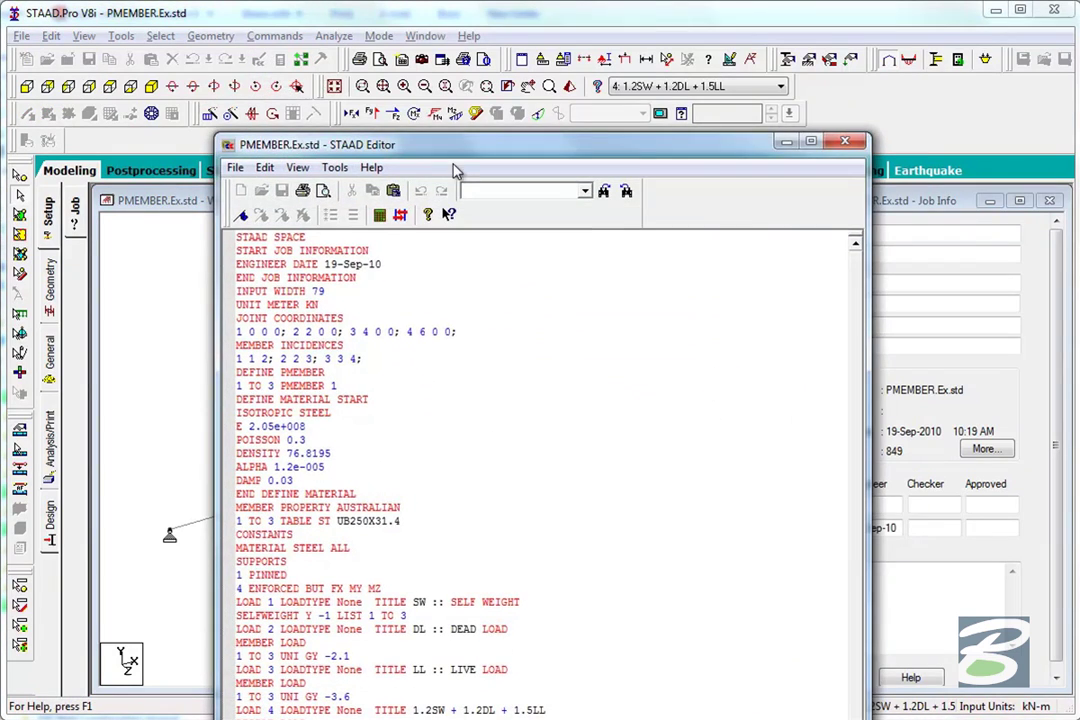
left_click_drag(451, 145, 399, 48)
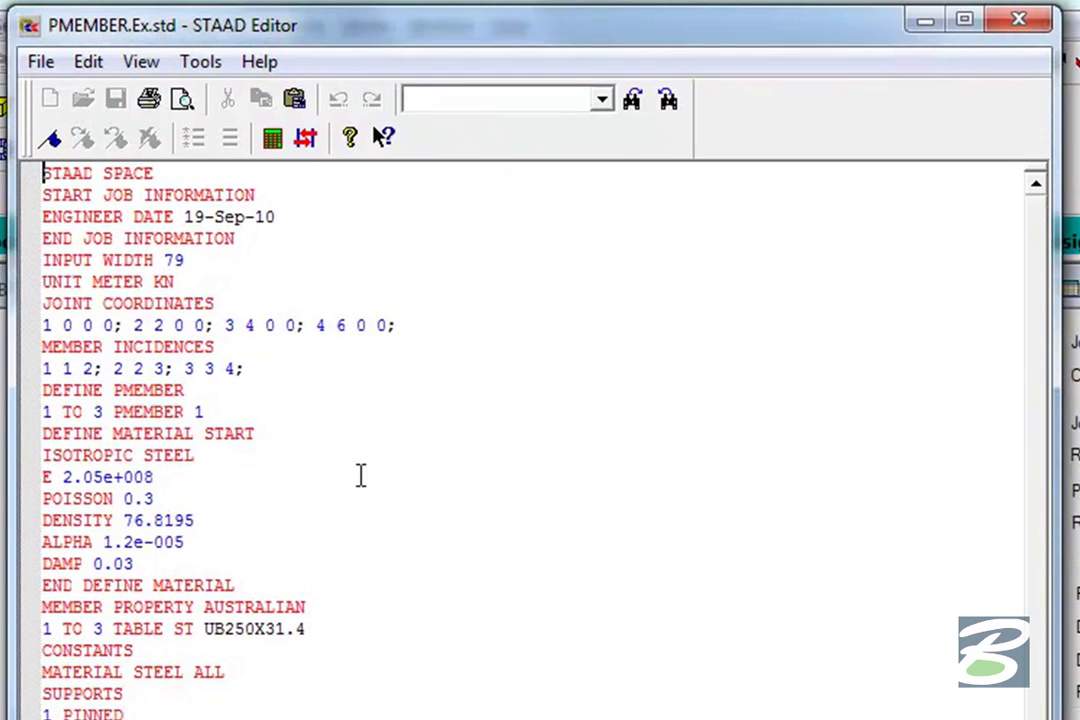
left_click_drag(207, 411, 29, 386)
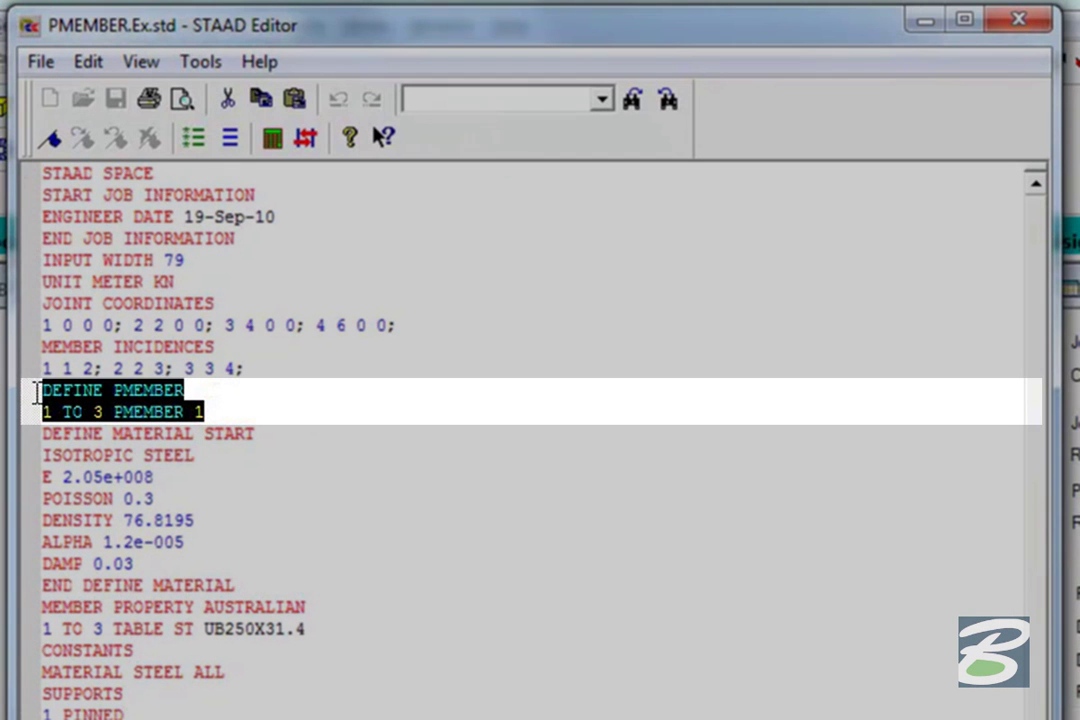
left_click(273, 410)
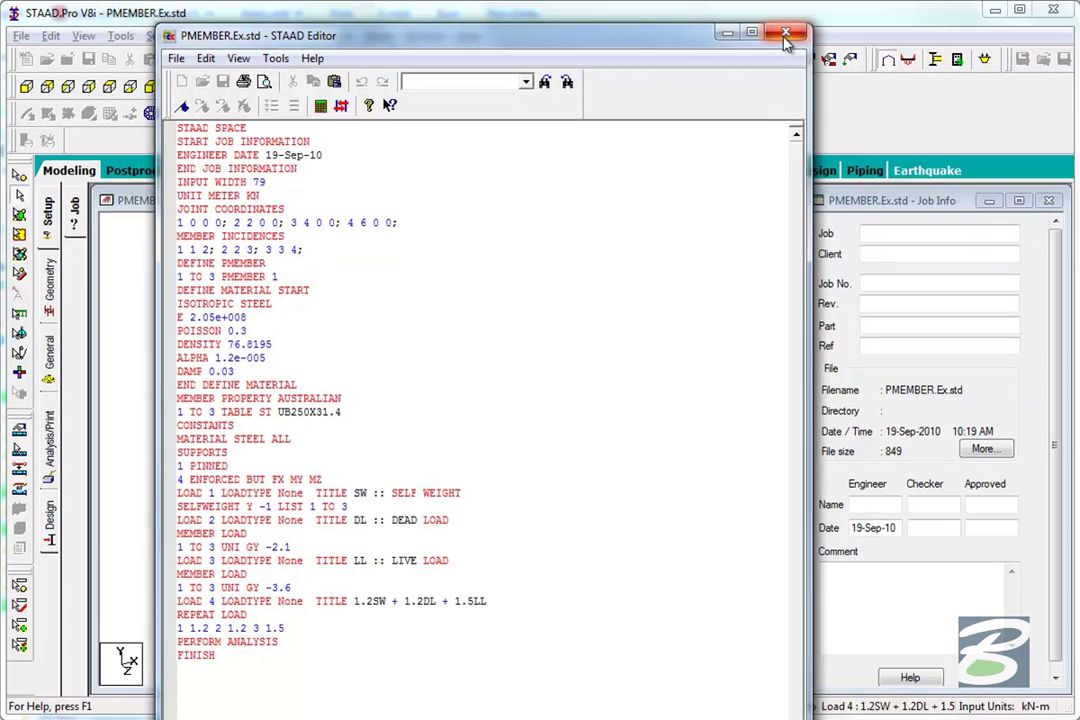
left_click(786, 37)
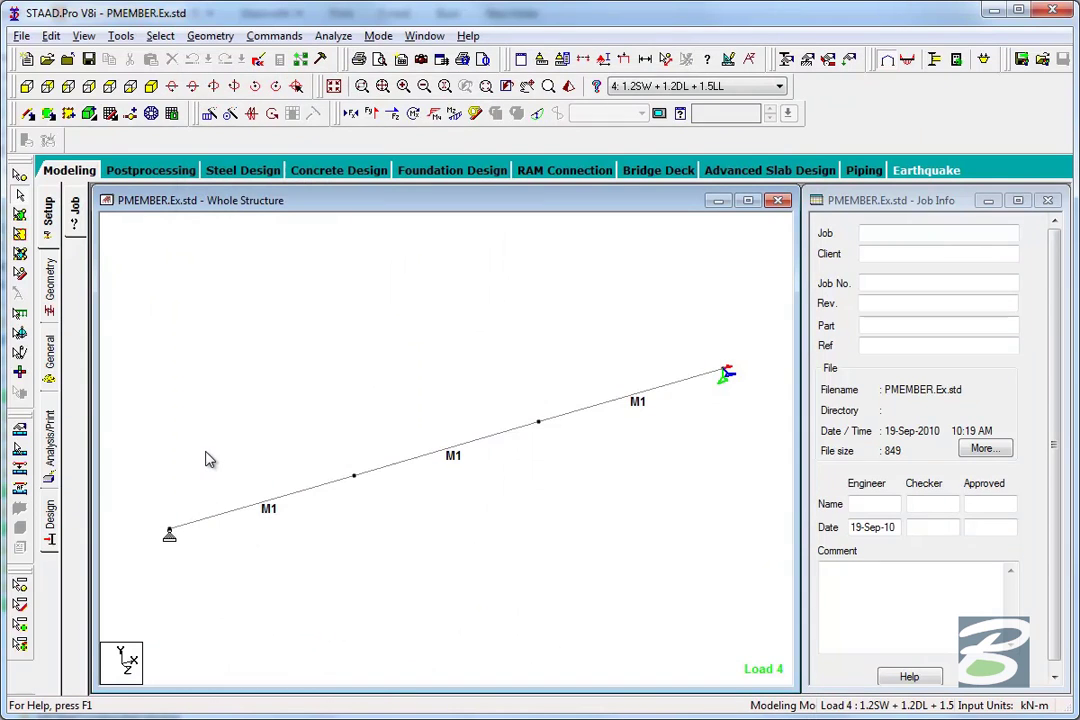
Step: Try selecting the whole physical member with the physical member cursor and single segments with the beam cursor, and clear the selection
left_click(22, 456)
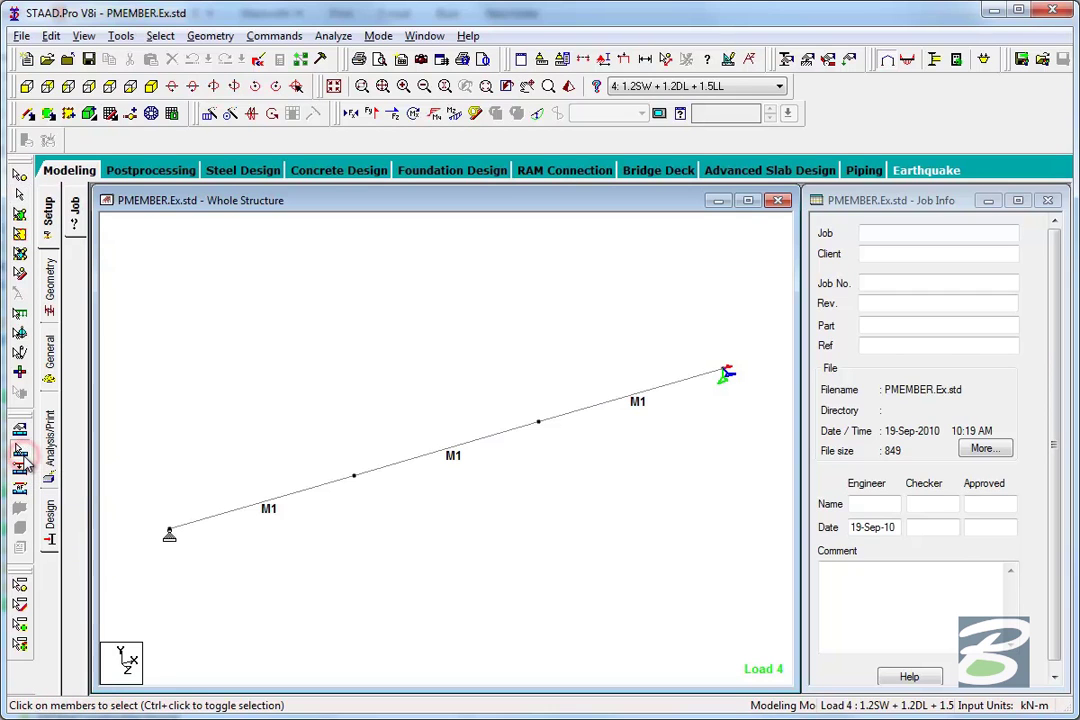
left_click(391, 469)
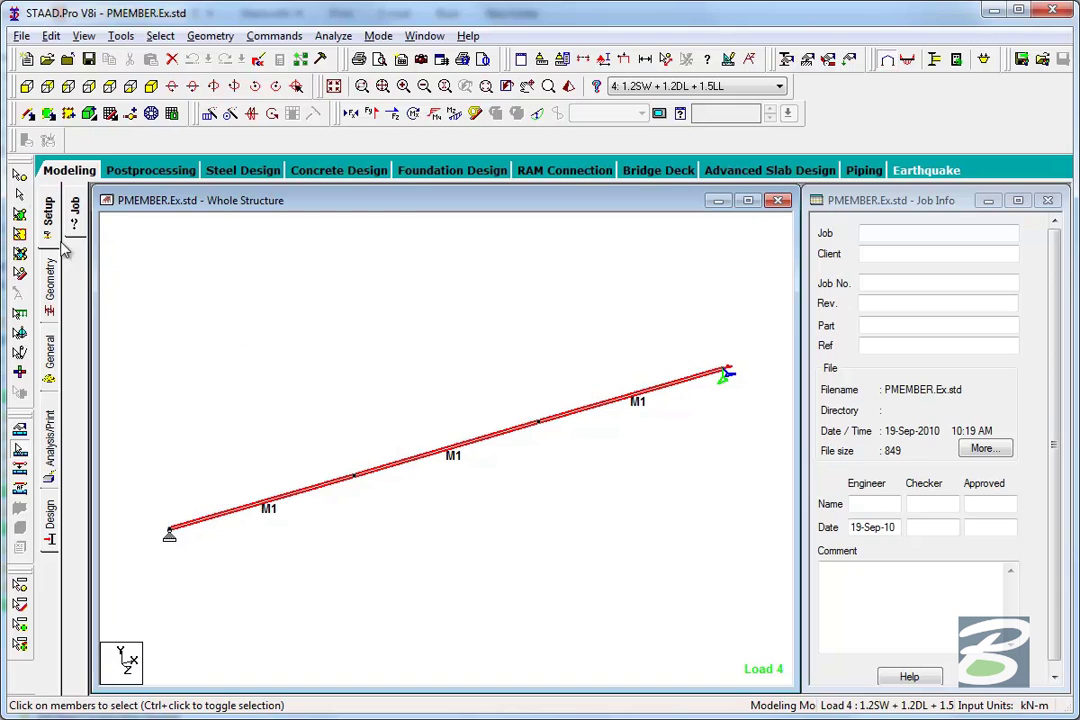
left_click(18, 198)
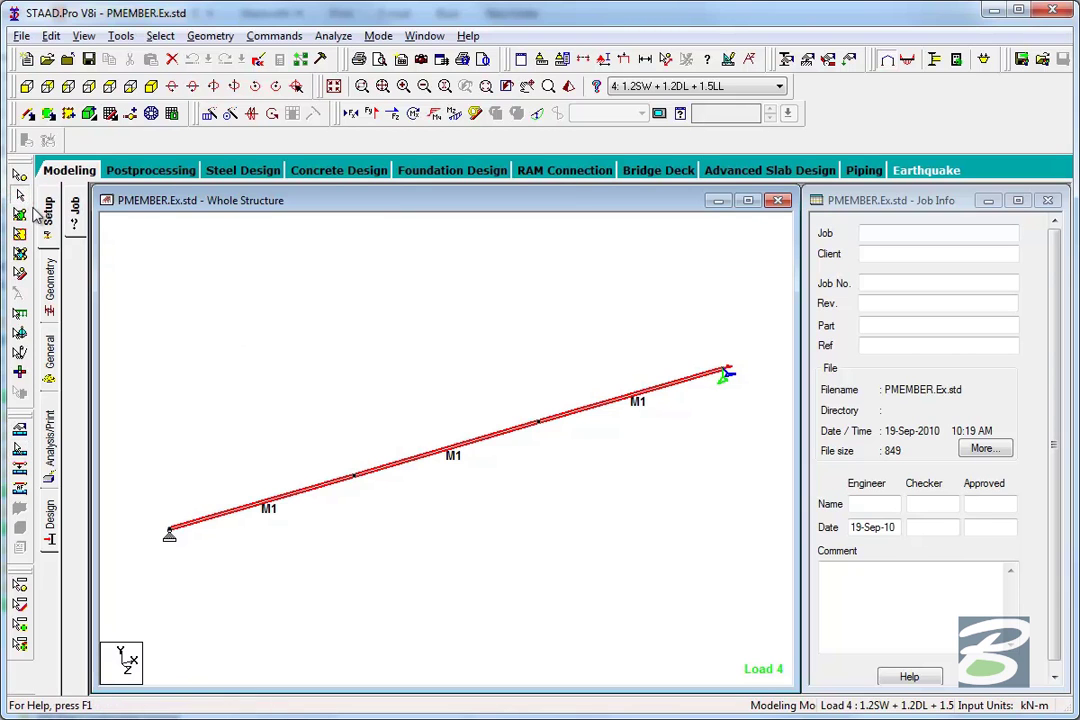
left_click(244, 367)
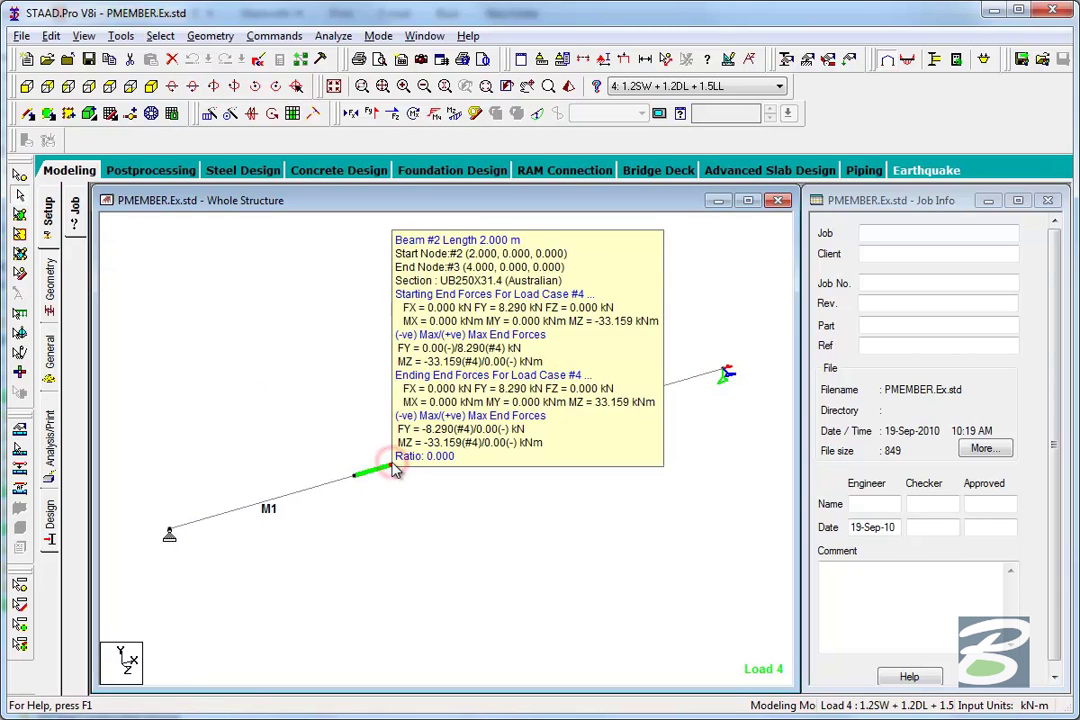
left_click(318, 487)
left_click(675, 386)
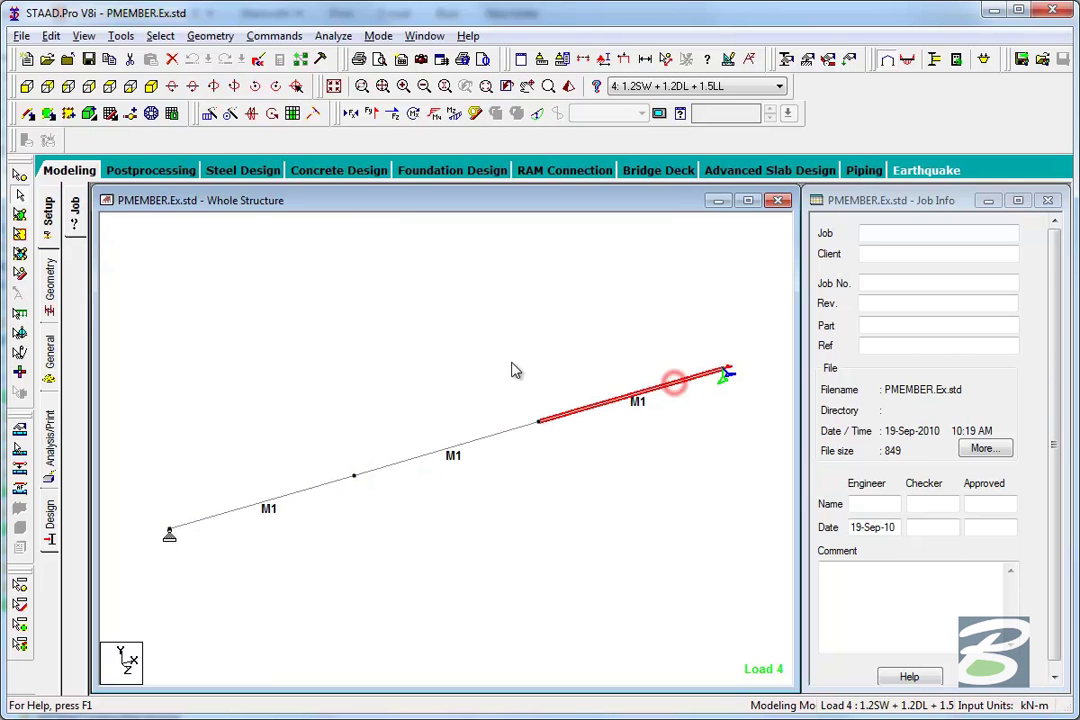
left_click(511, 363)
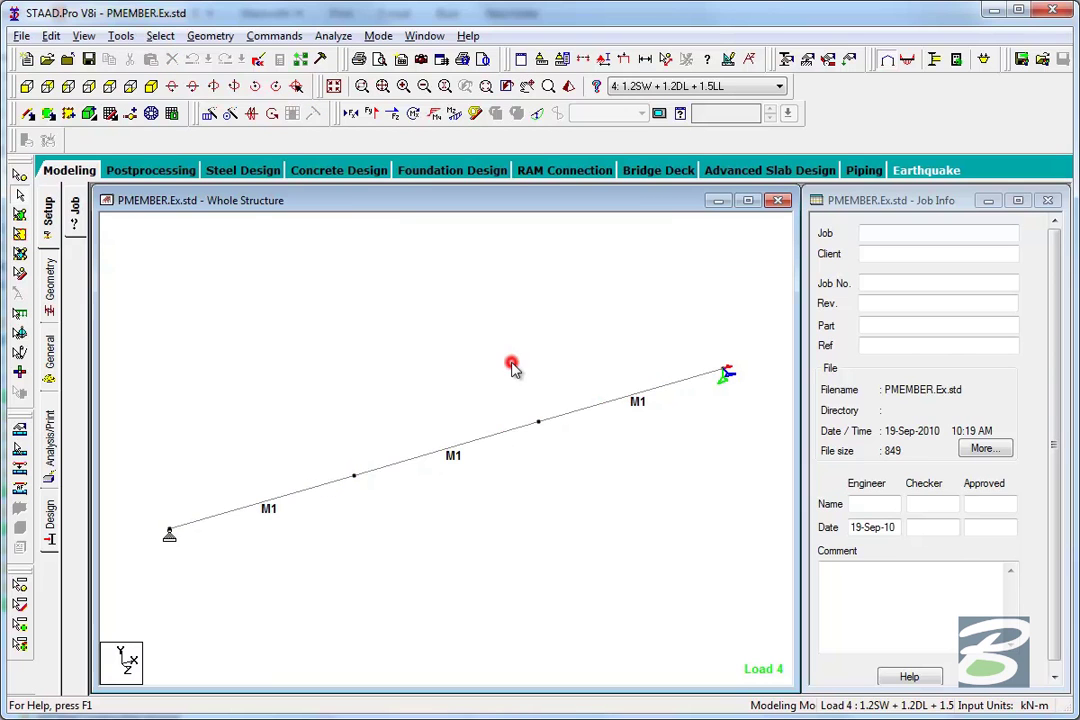
Step: Select physical member M1 with the physical member cursor and delete it
left_click(19, 449)
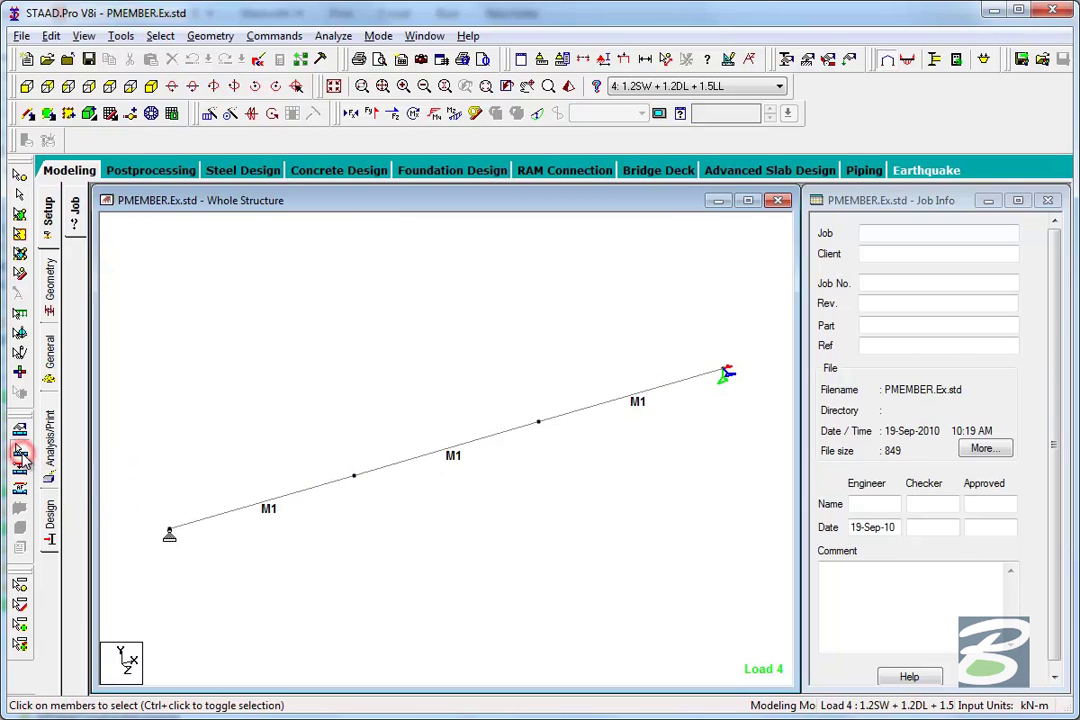
left_click(406, 463)
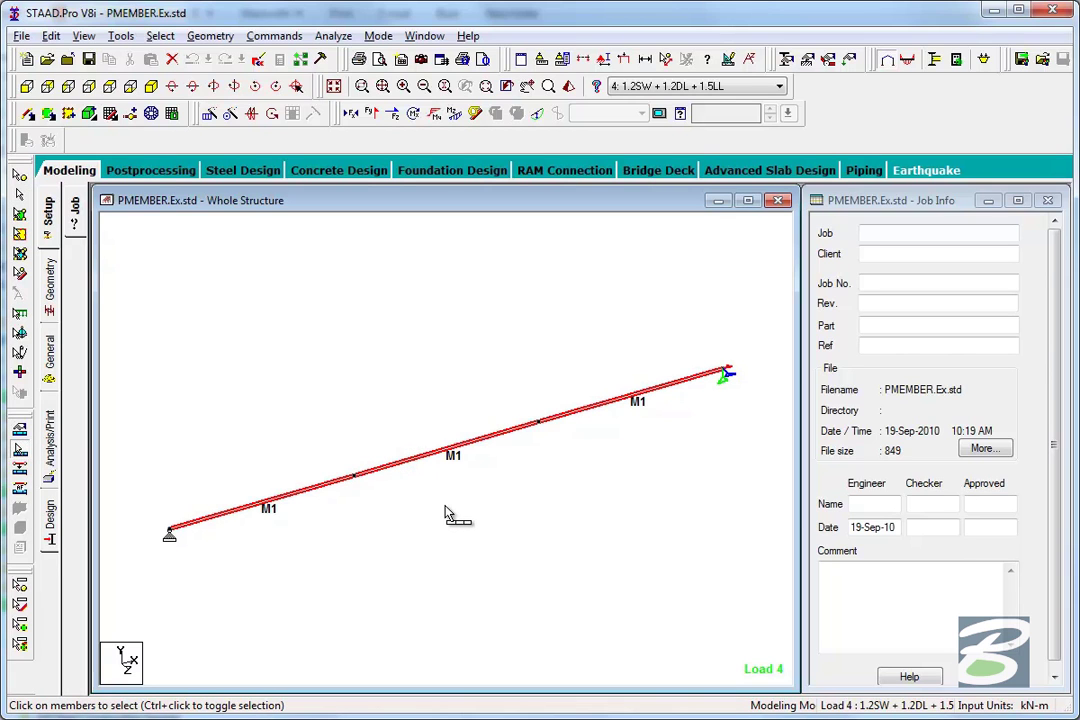
key("Delete")
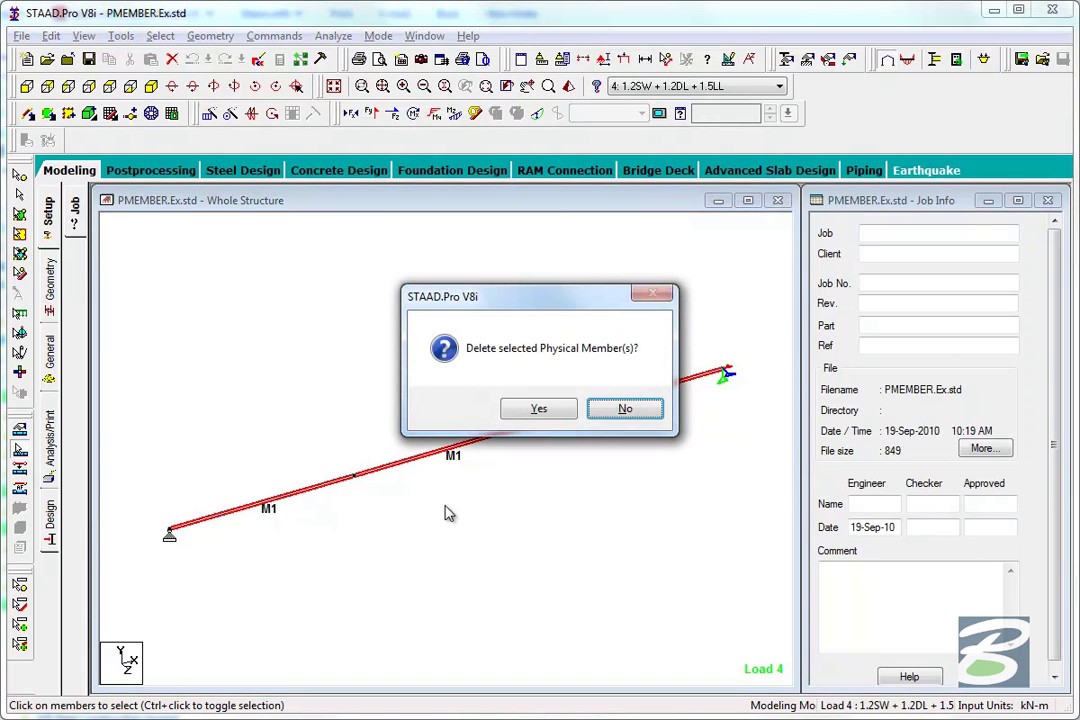
left_click(537, 411)
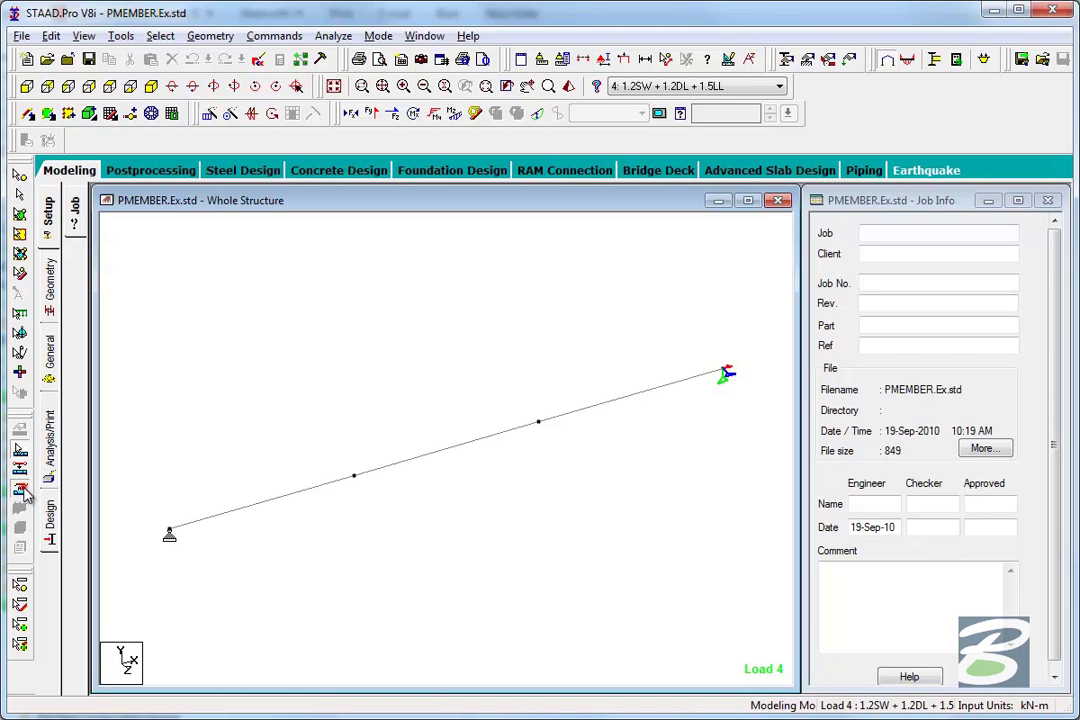
Step: Auto-form physical members from all beams, restore the beam cursor, and show the physical member number labels
left_click(20, 488)
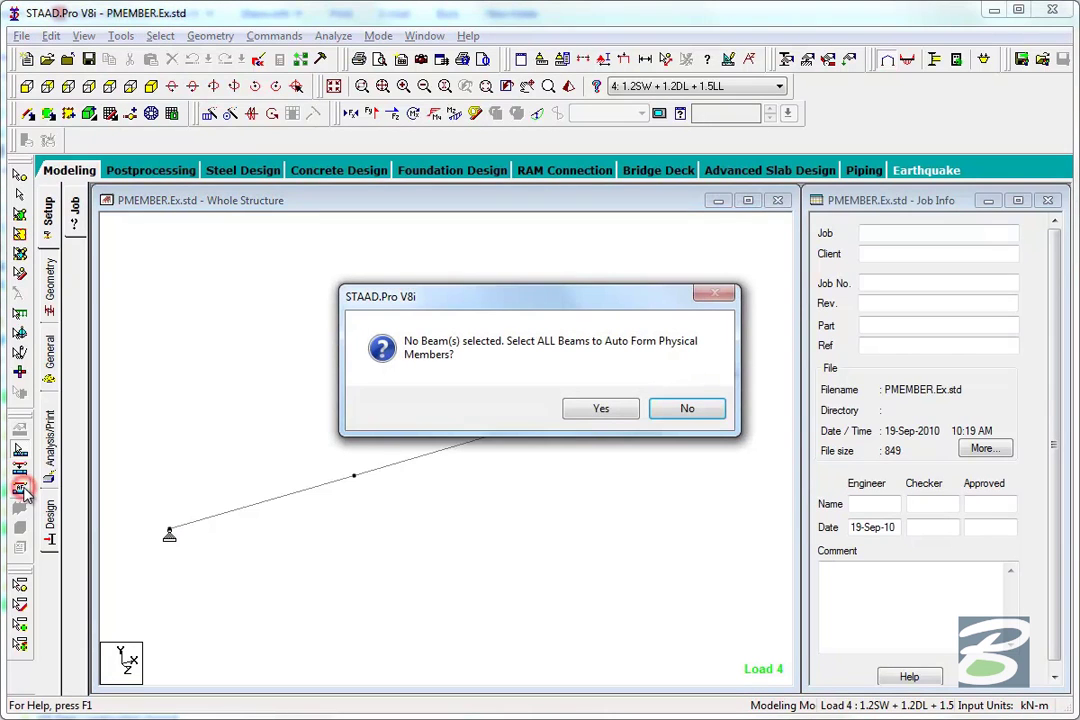
left_click(619, 416)
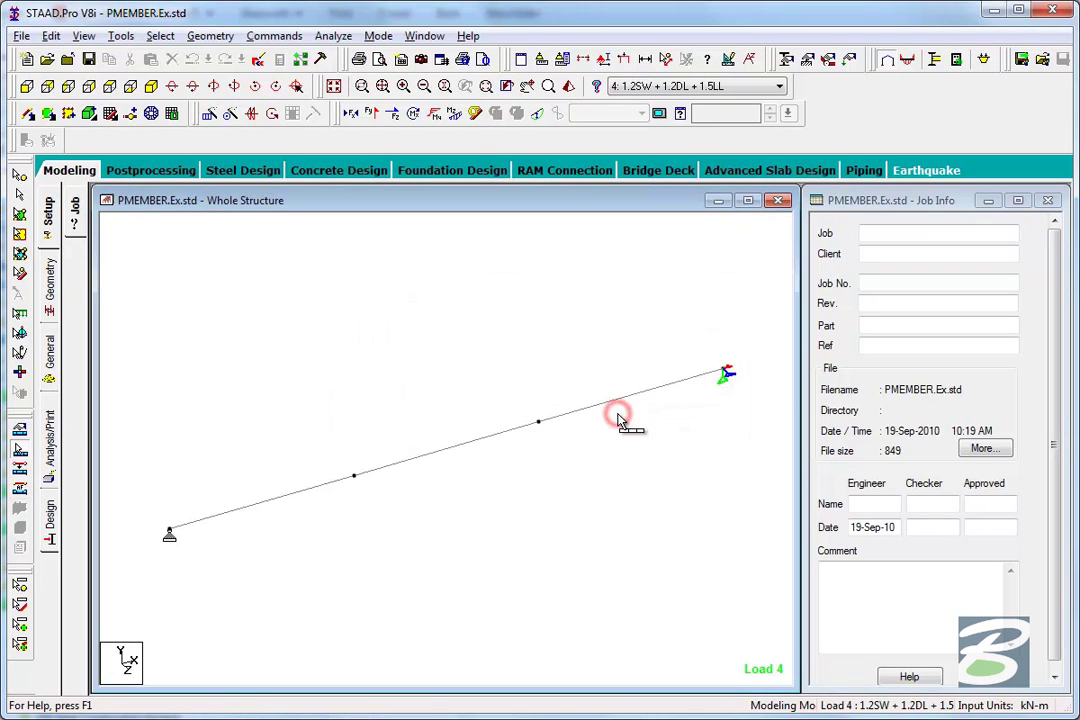
left_click(543, 540)
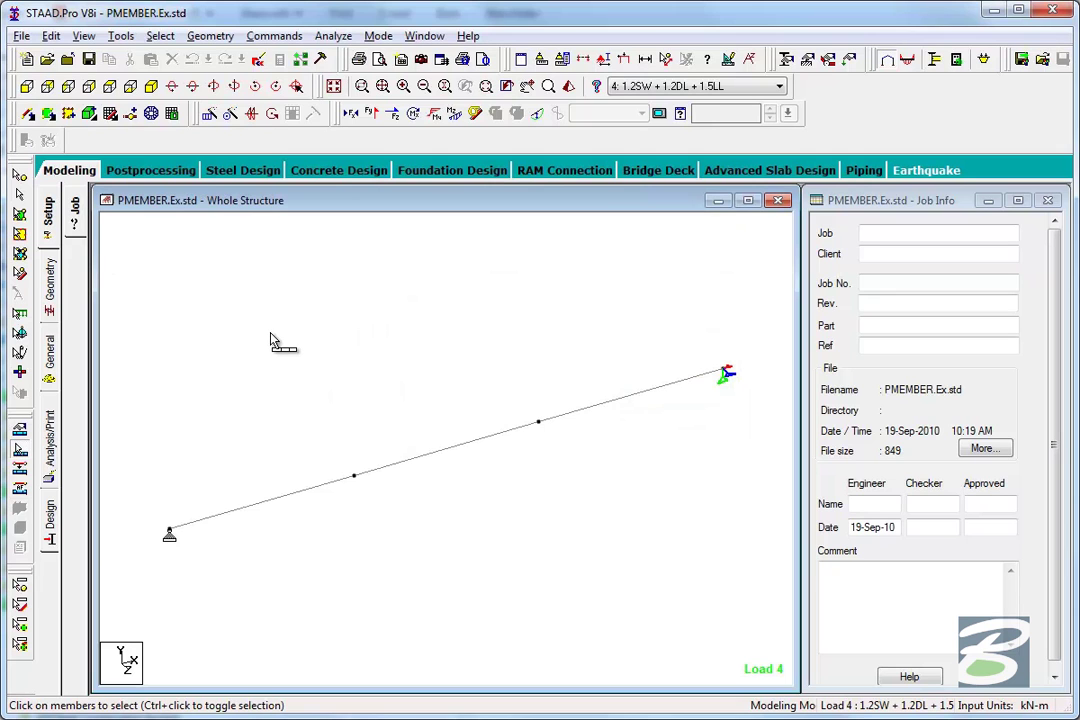
left_click(19, 194)
left_click(271, 338)
key("ctrl+shift+m")
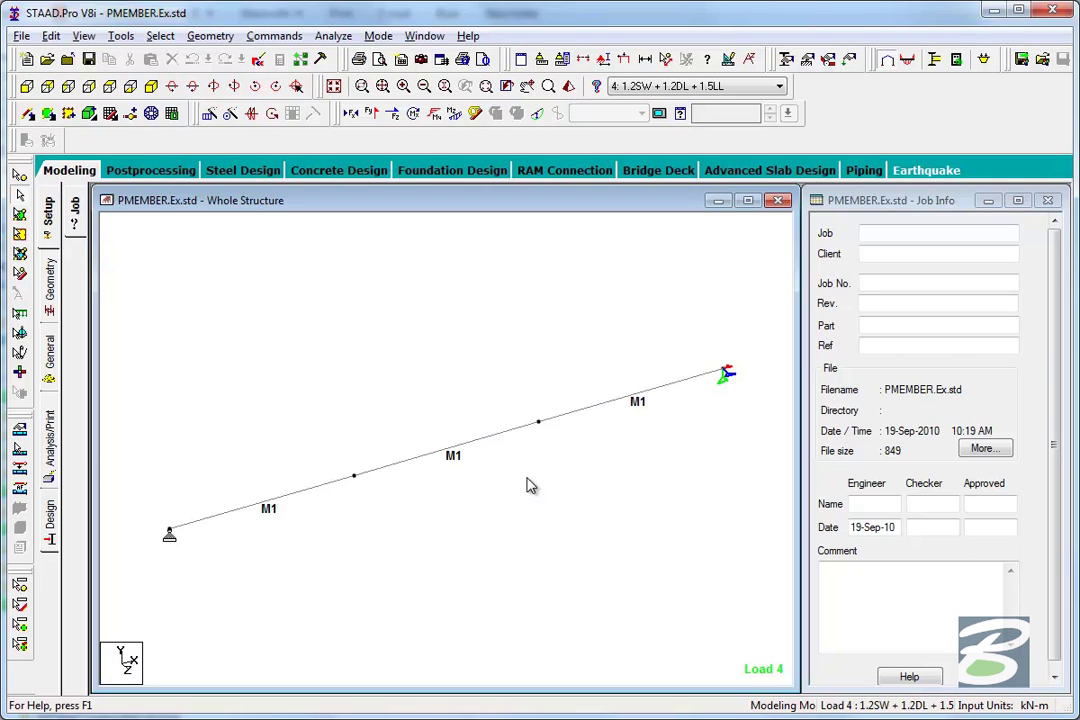
Step: Open the steel design settings and select physical member M1 with the physical member cursor
left_click(49, 518)
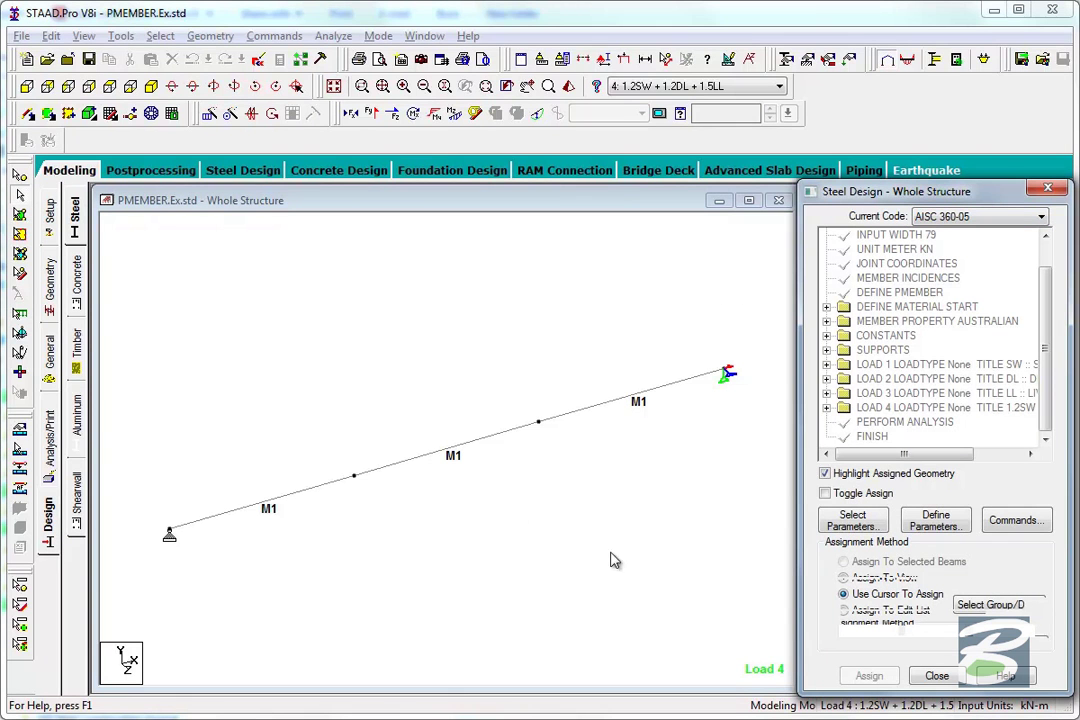
left_click(20, 455)
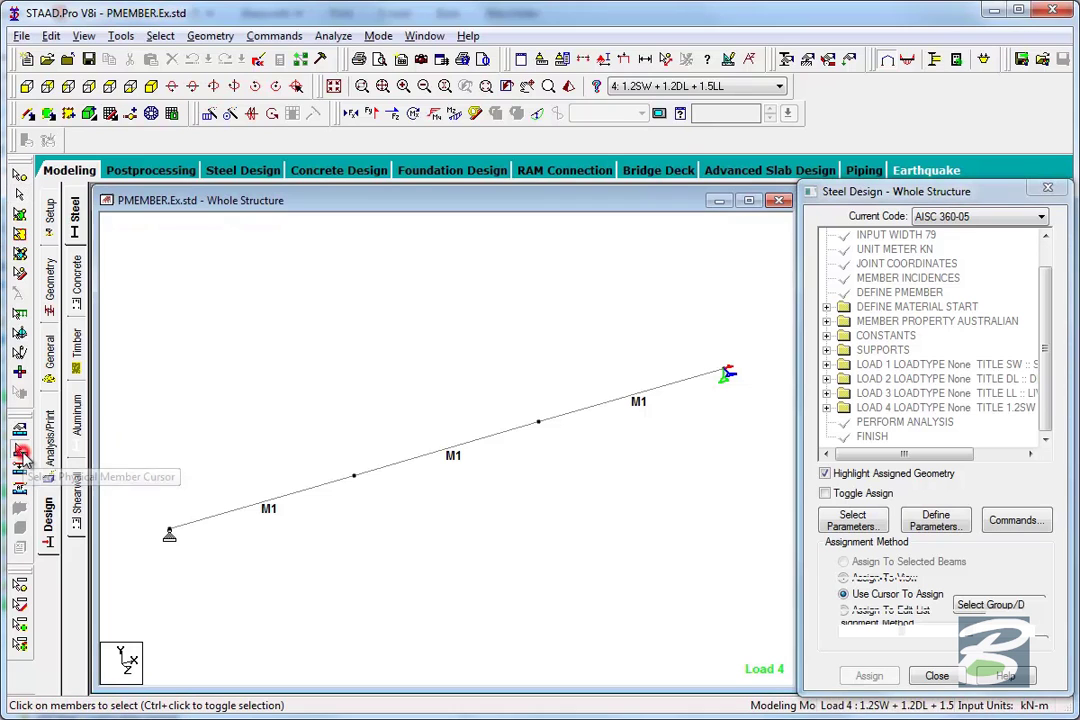
left_click(387, 467)
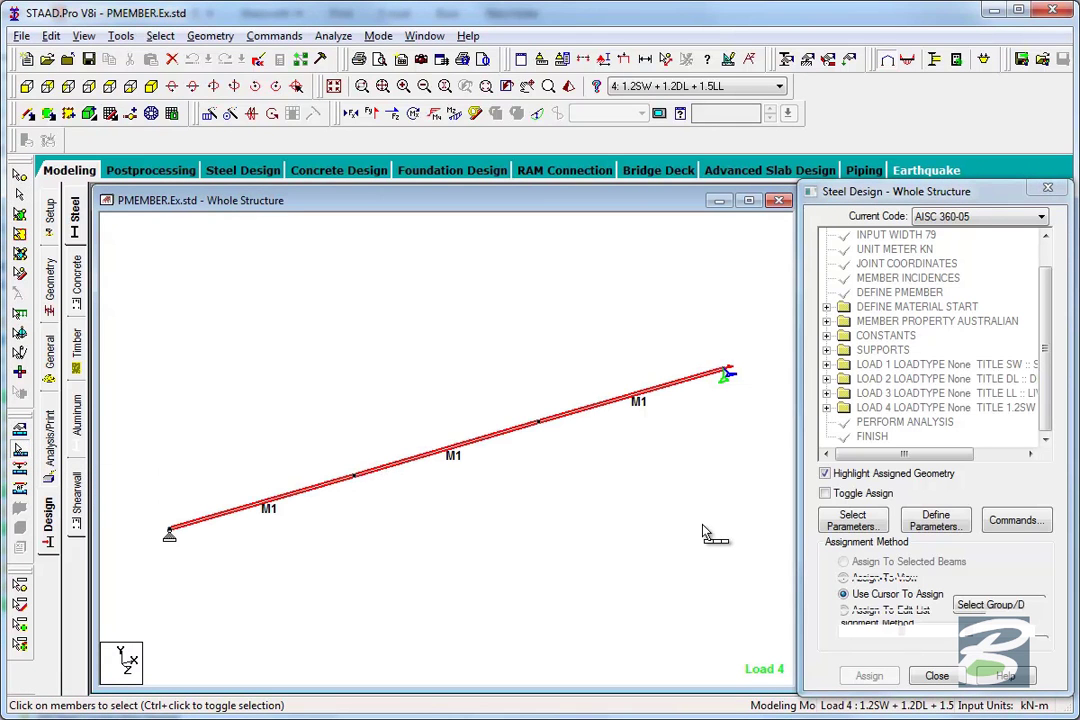
Step: Set the steel design code to AS 4100 and switch on the physical member design mode
left_click(973, 218)
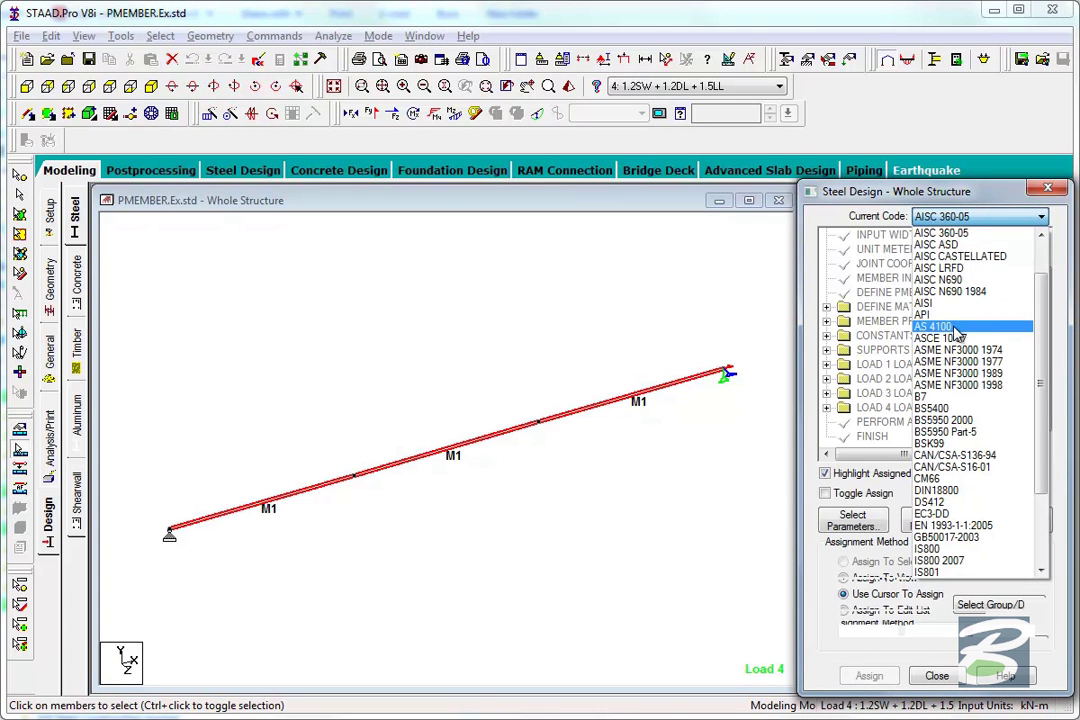
left_click(957, 328)
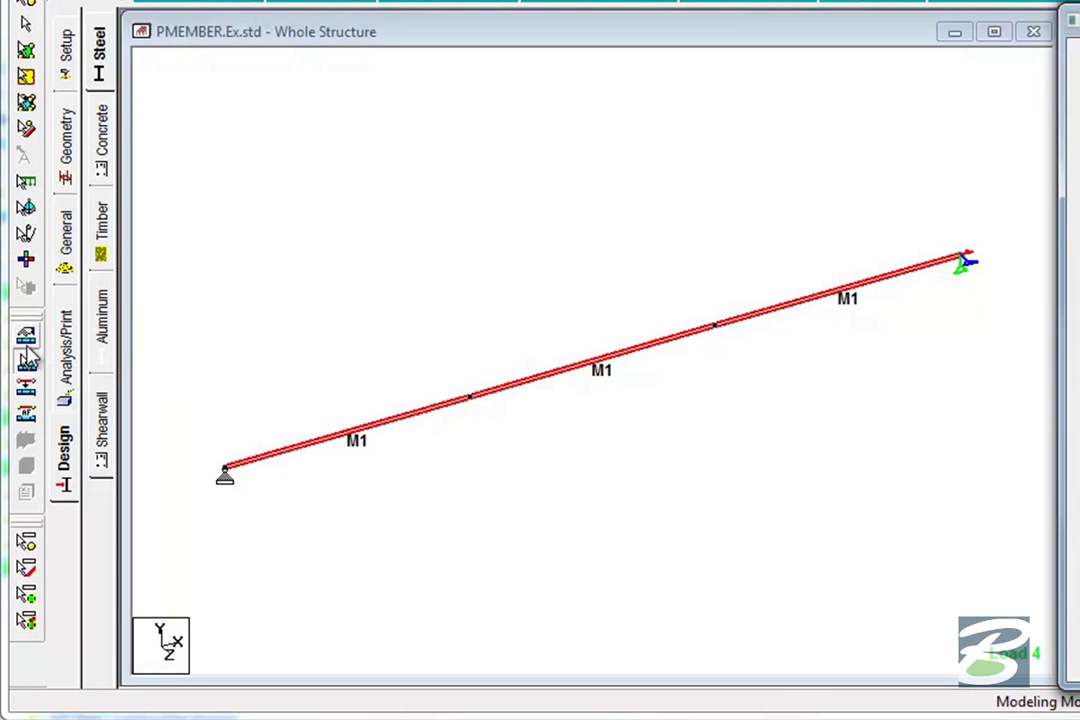
left_click(27, 348)
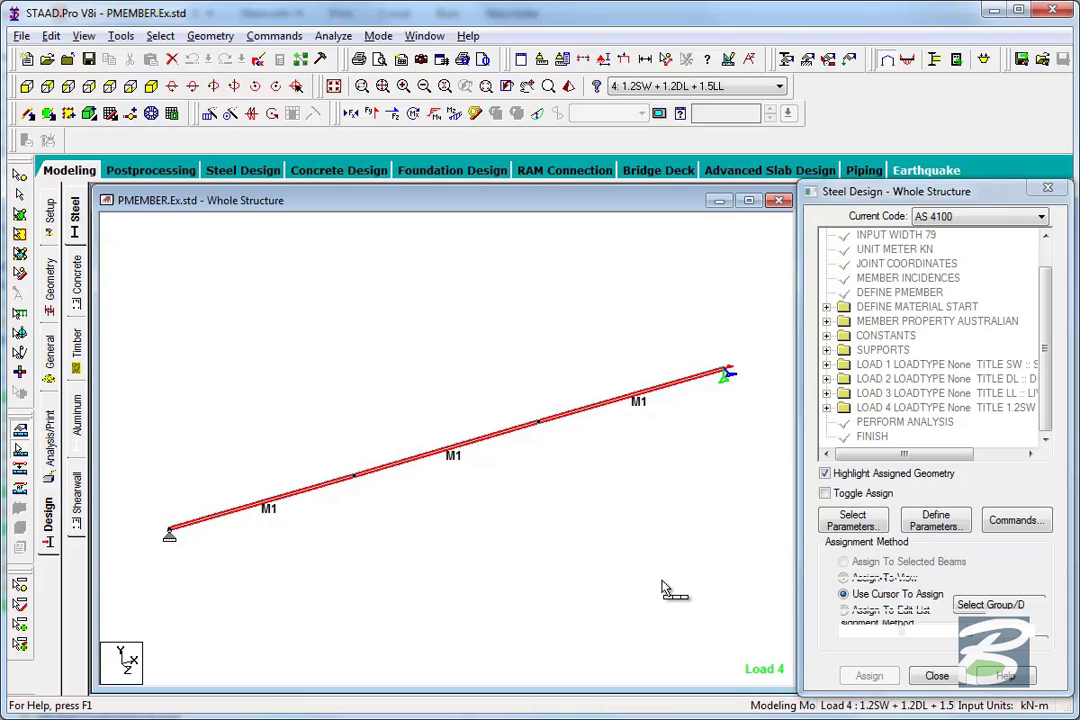
Step: Define the LHT design parameter with load height position 1 - at Top Flange Steel and assign it to the selected physical member
left_click(935, 518)
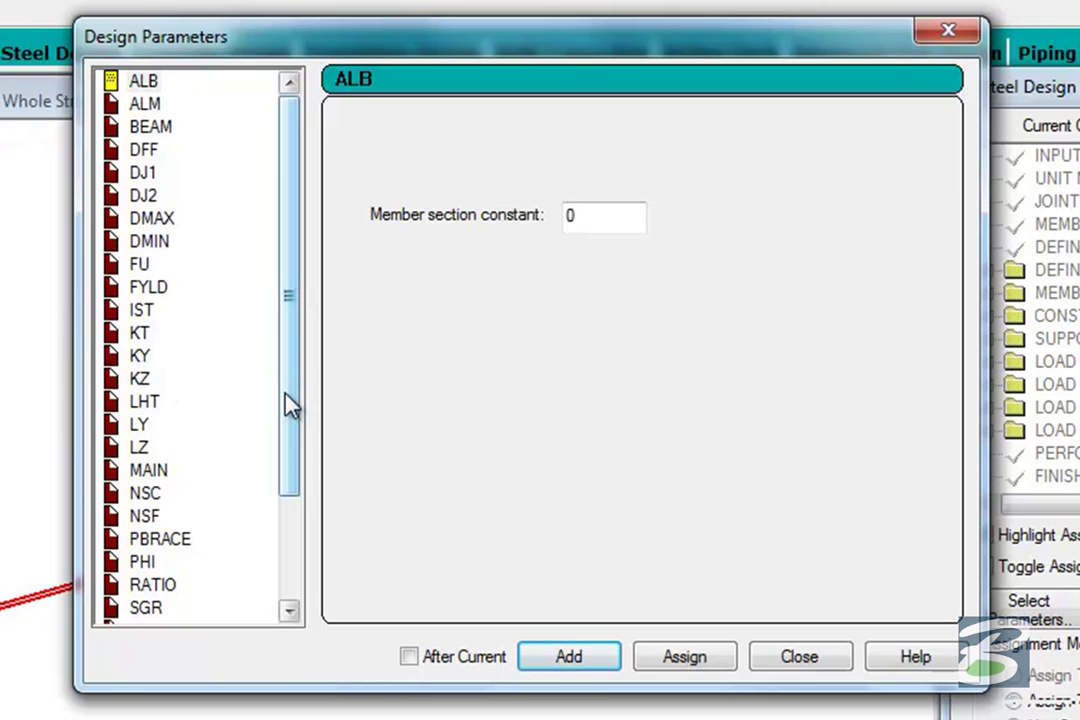
left_click(140, 403)
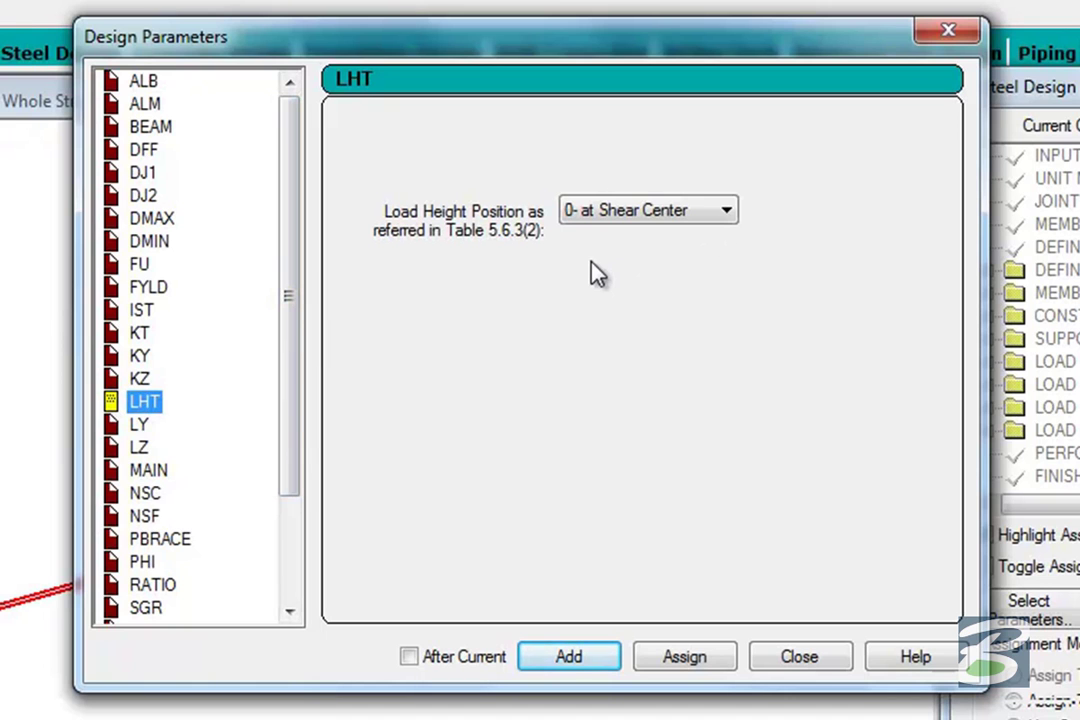
left_click(666, 225)
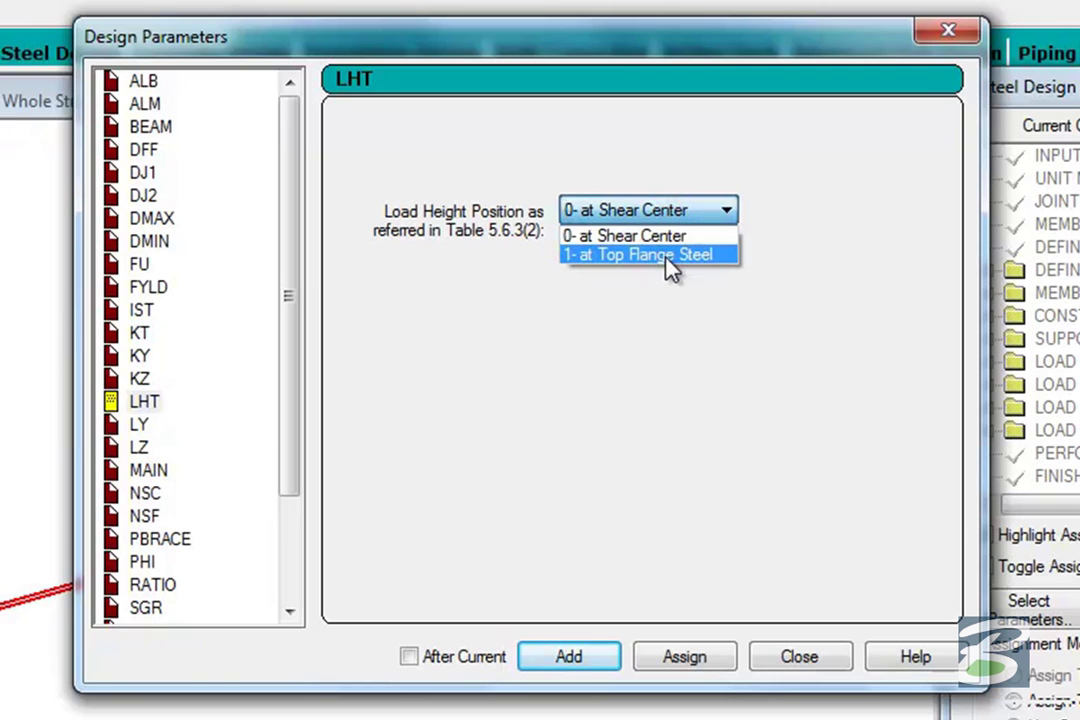
left_click(672, 258)
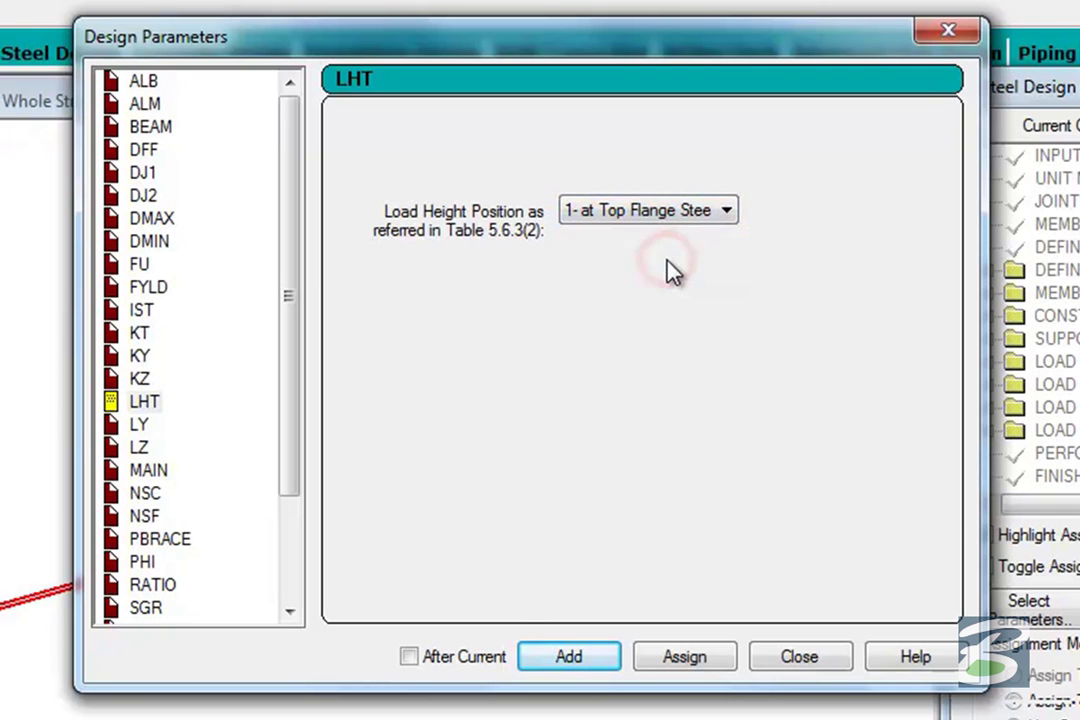
left_click(685, 668)
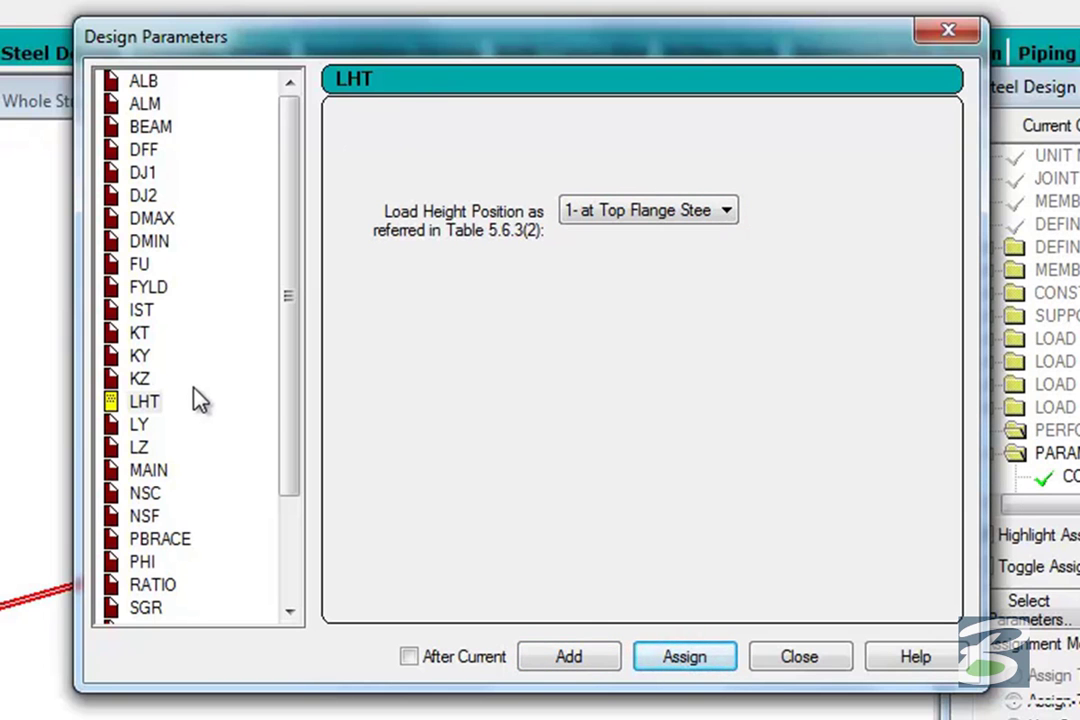
Step: Set the SGR steel grade parameter to 0 - Normal Grade and assign it to the selected physical member
left_click_drag(292, 368, 297, 527)
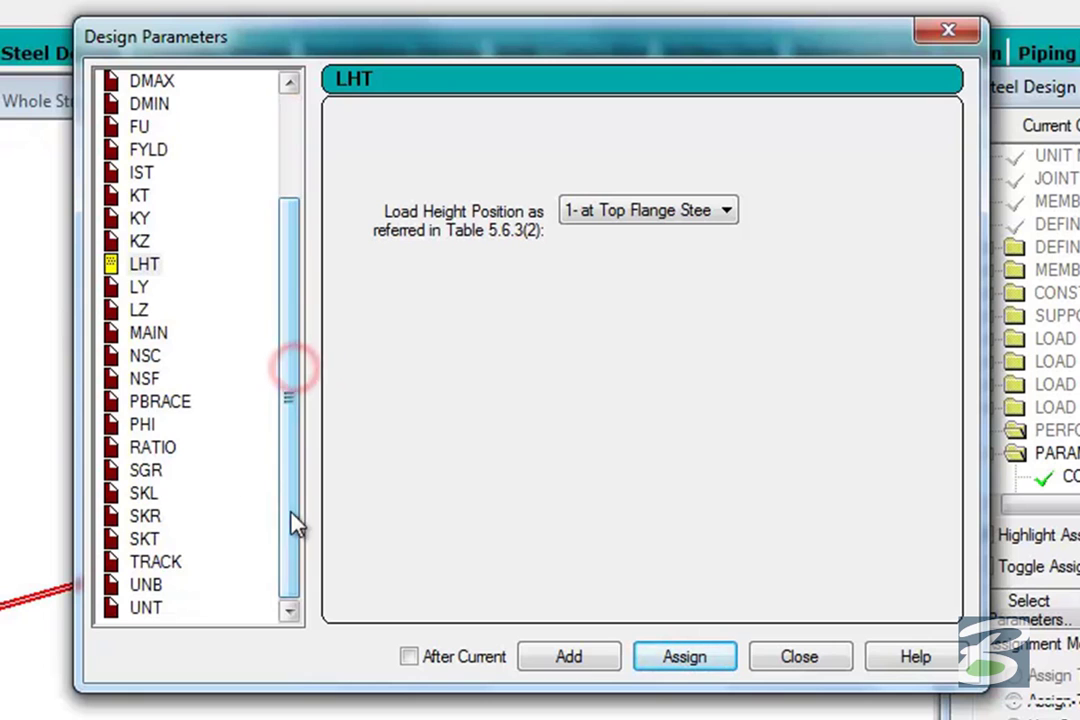
left_click(146, 470)
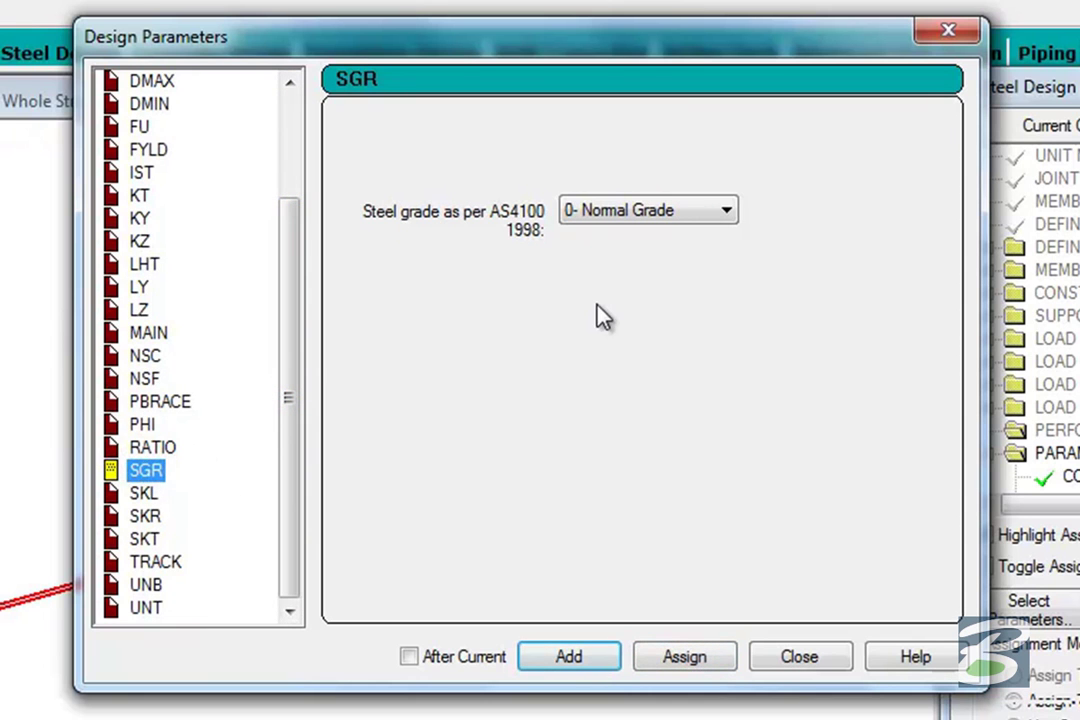
left_click(648, 230)
left_click(648, 260)
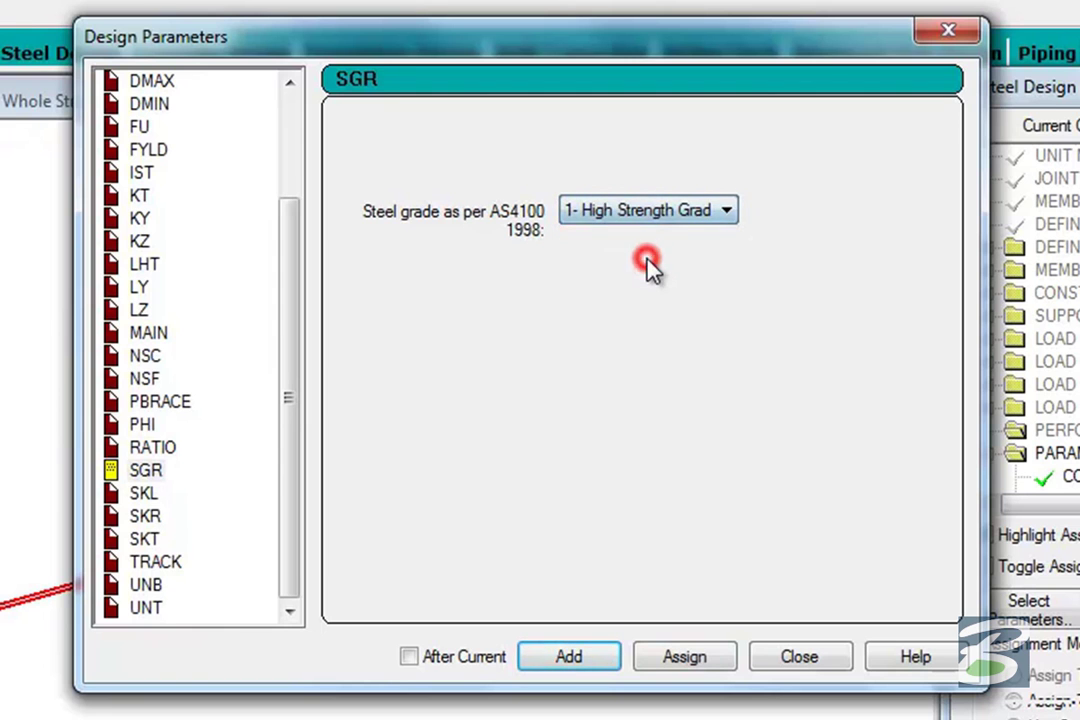
left_click(652, 214)
left_click(652, 238)
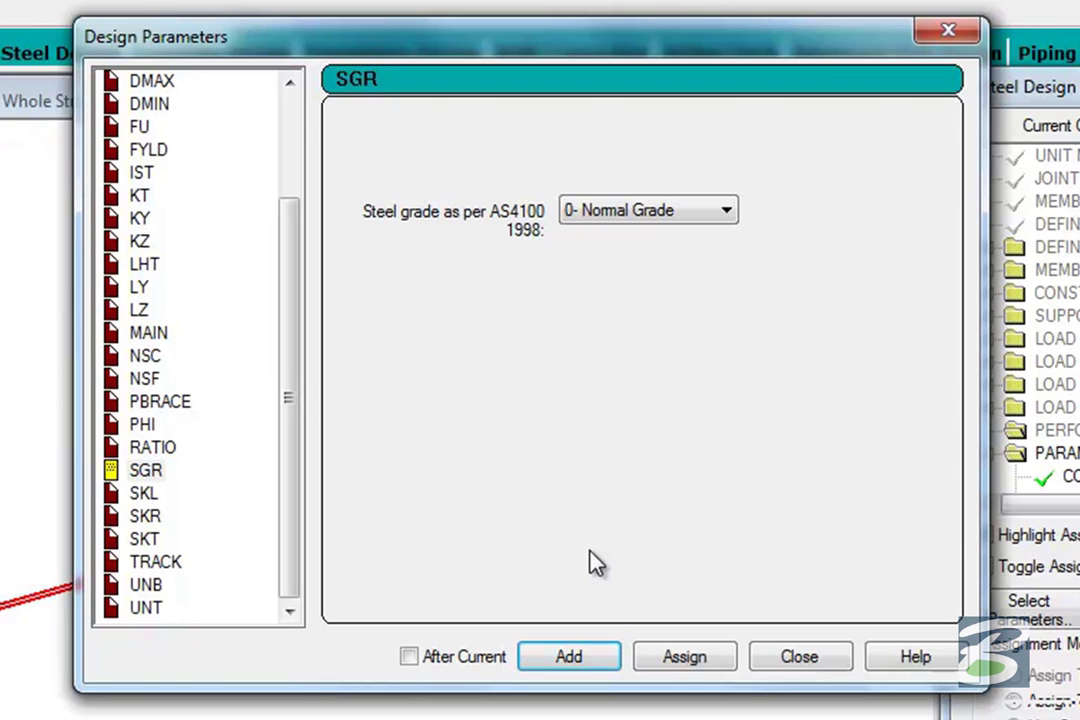
left_click(662, 653)
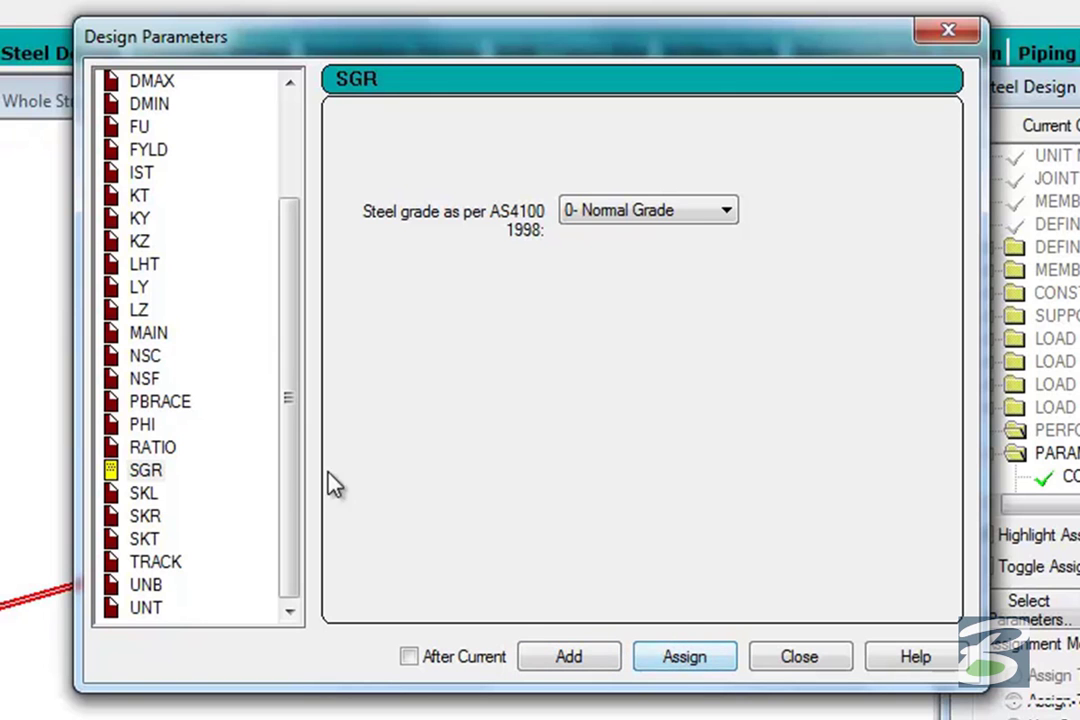
Step: Set the TRACK parameter to (2) Print detailed output, assign it to the selected physical member, and close the design parameters
left_click(293, 456)
left_click(163, 562)
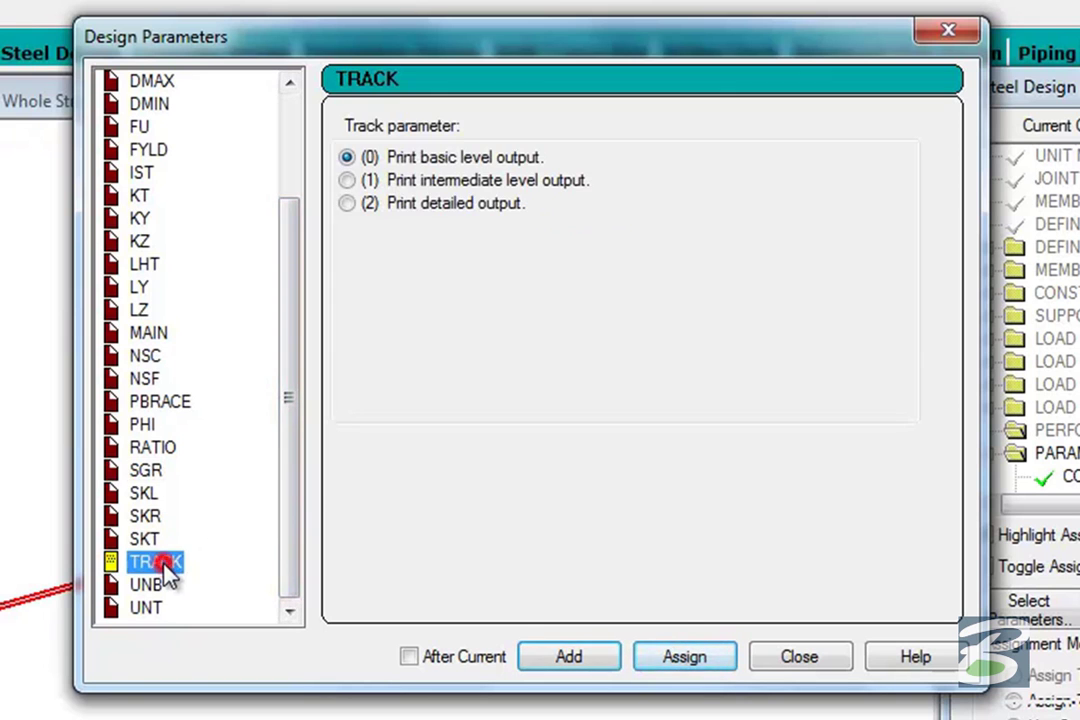
left_click(423, 209)
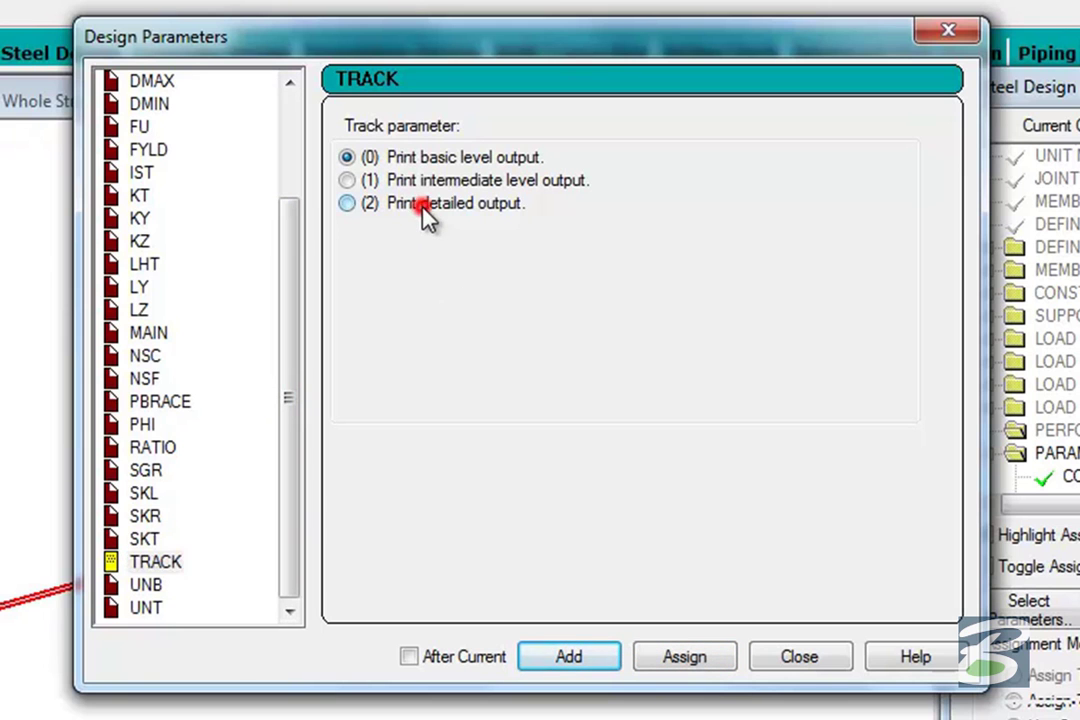
left_click(690, 660)
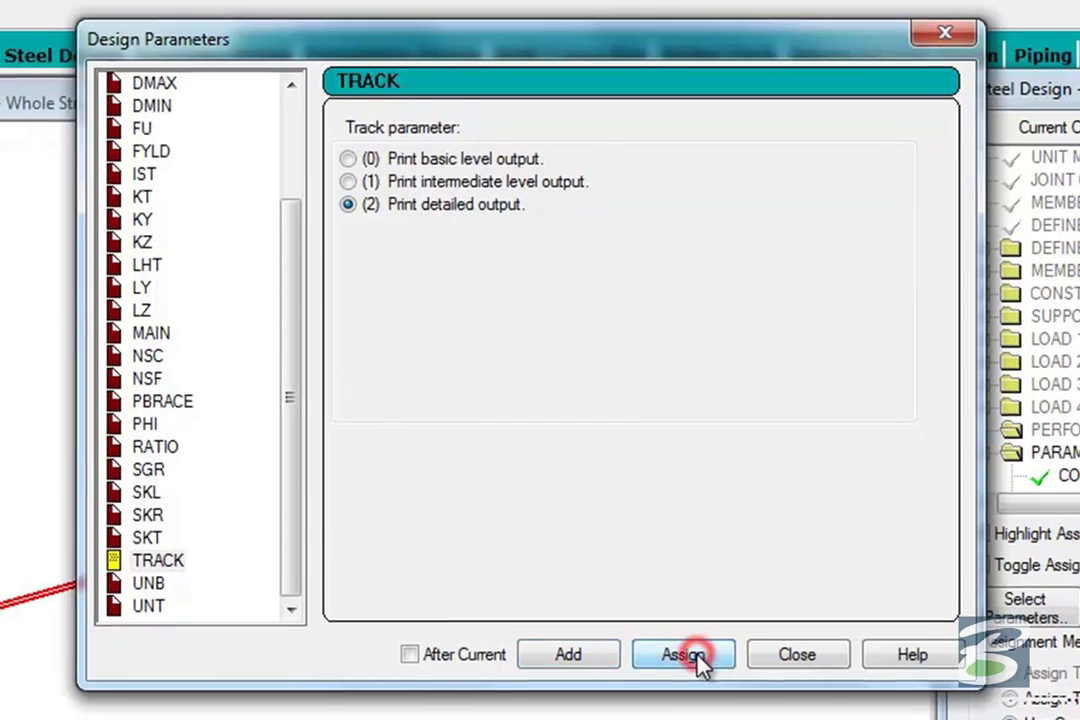
left_click(708, 551)
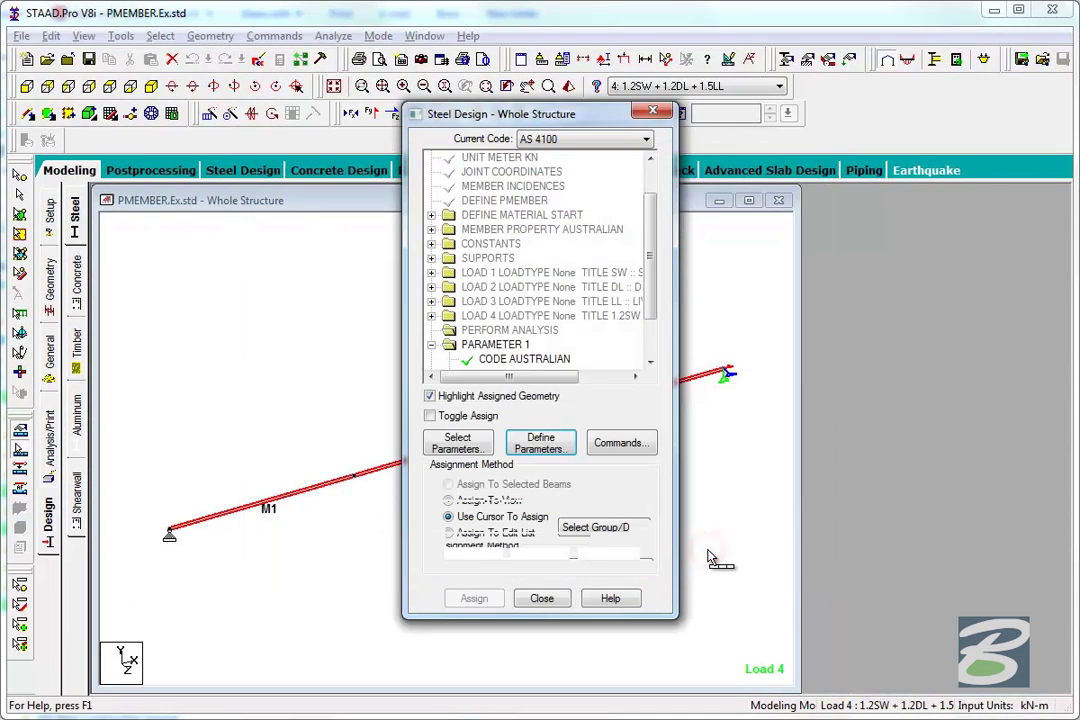
Step: Examine which geometry the LHT, SGR and TRACK physical parameters are assigned to, and clear the selection
left_click_drag(478, 115, 870, 135)
left_click(1037, 247)
scroll(1040, 290, "down", 2)
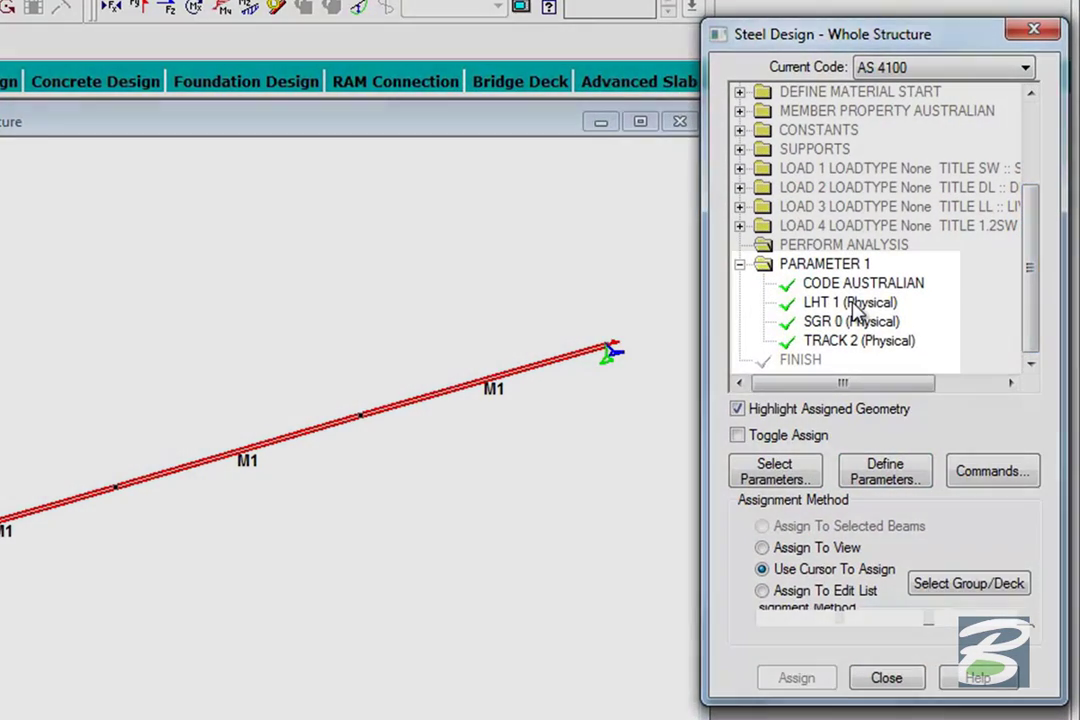
left_click(822, 302)
left_click(851, 320)
left_click(838, 340)
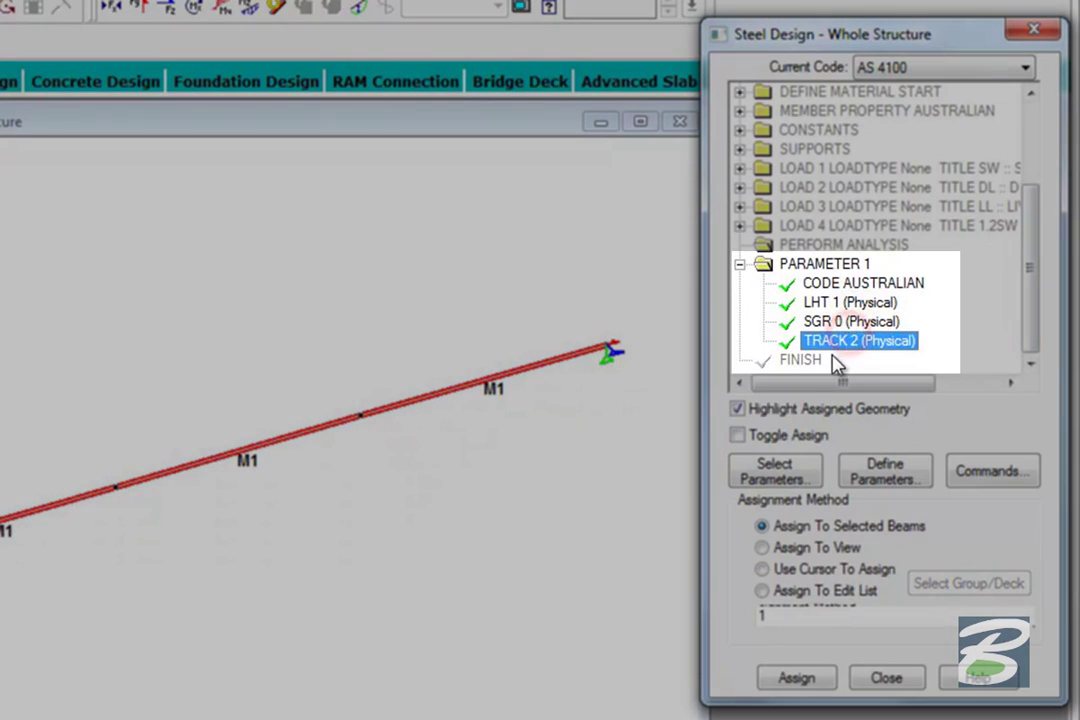
left_click(790, 359)
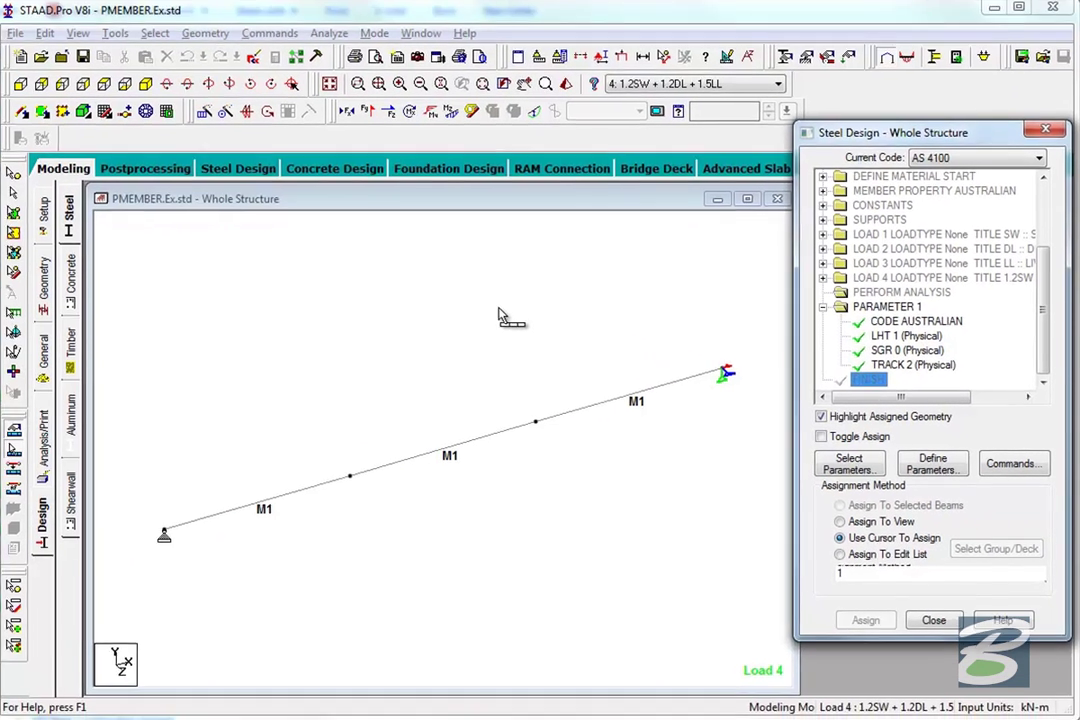
left_click(312, 275)
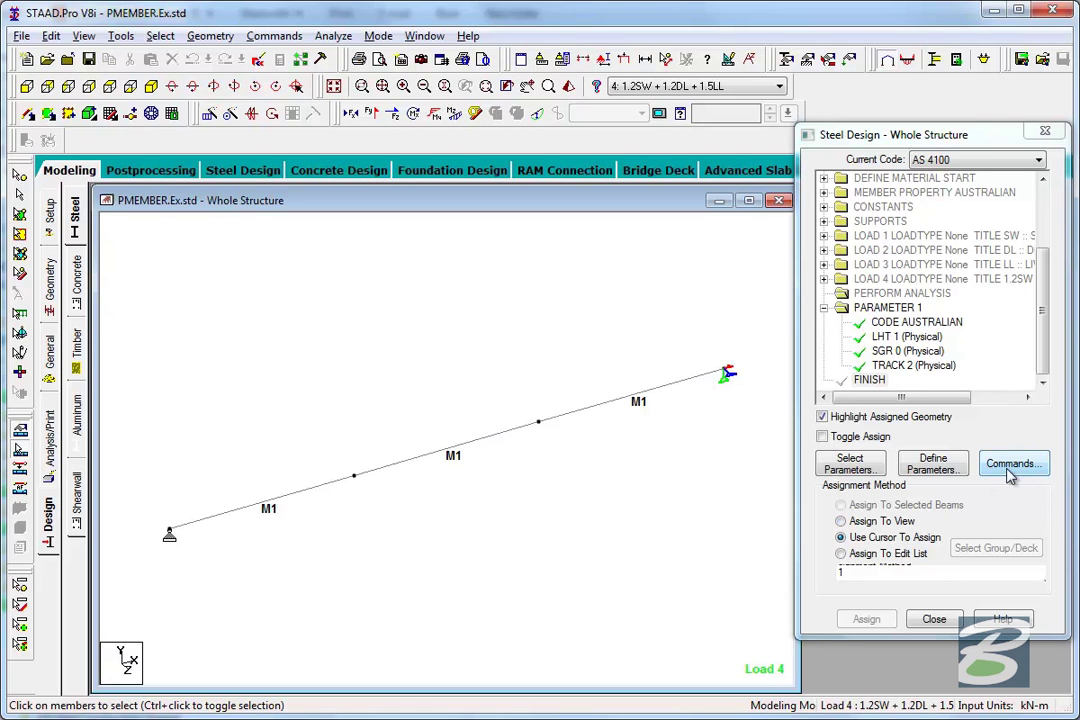
Step: Add the CHECK CODE design command for physical members and close the design commands
left_click_drag(952, 134, 944, 177)
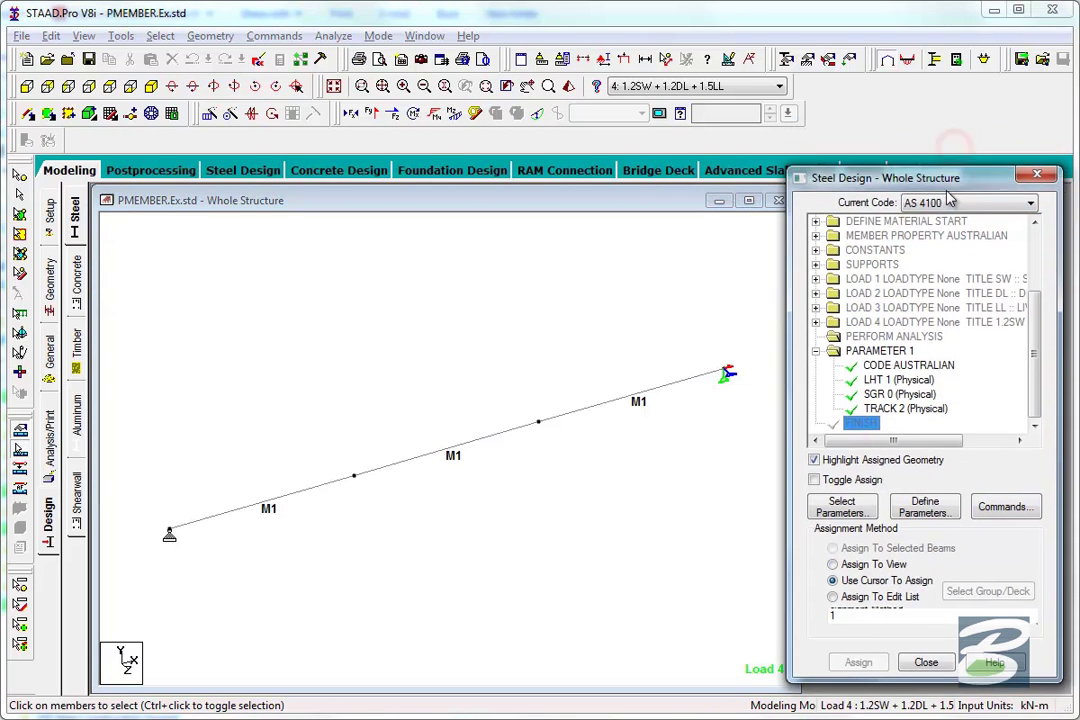
left_click(1005, 506)
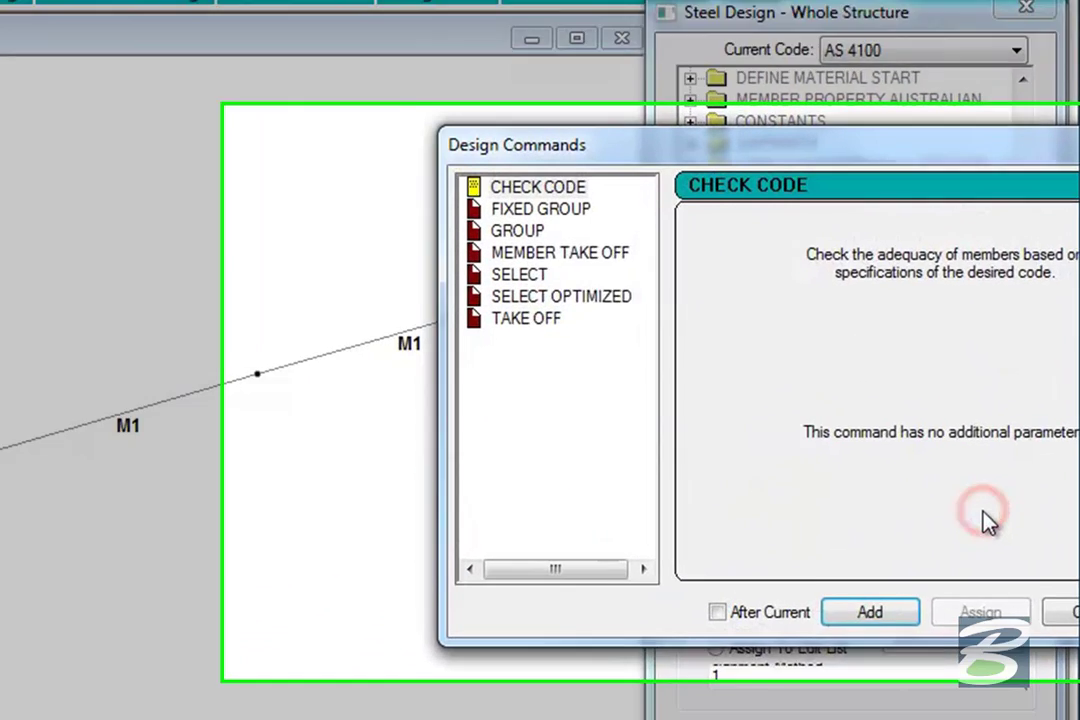
left_click(548, 191)
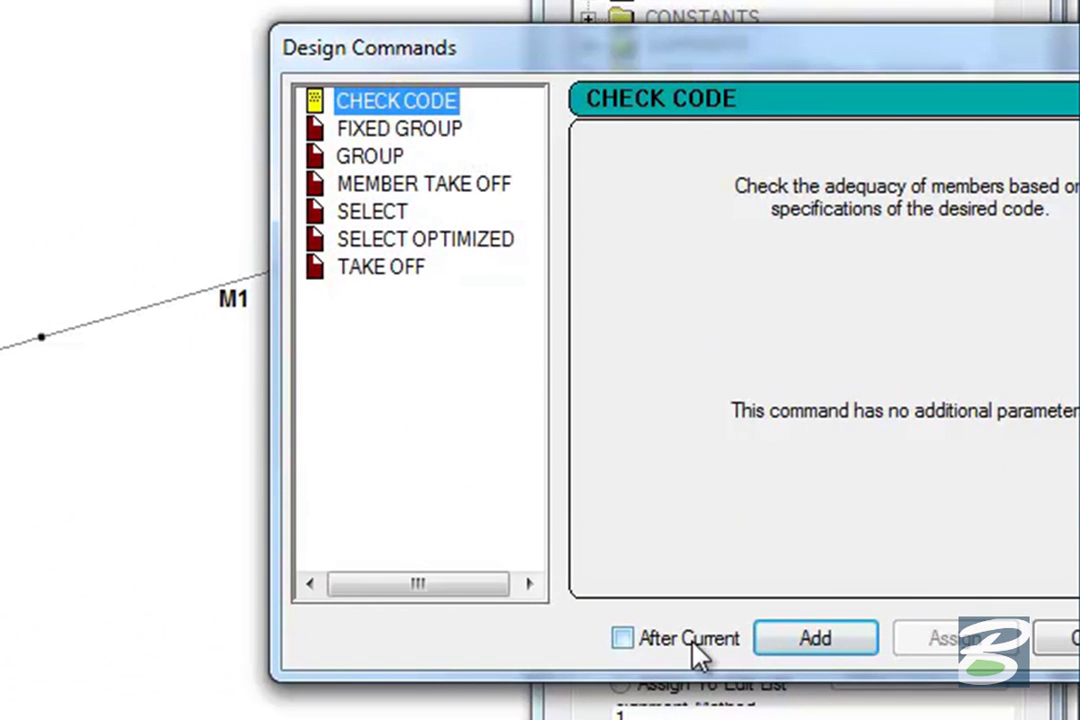
left_click(808, 645)
left_click(1062, 640)
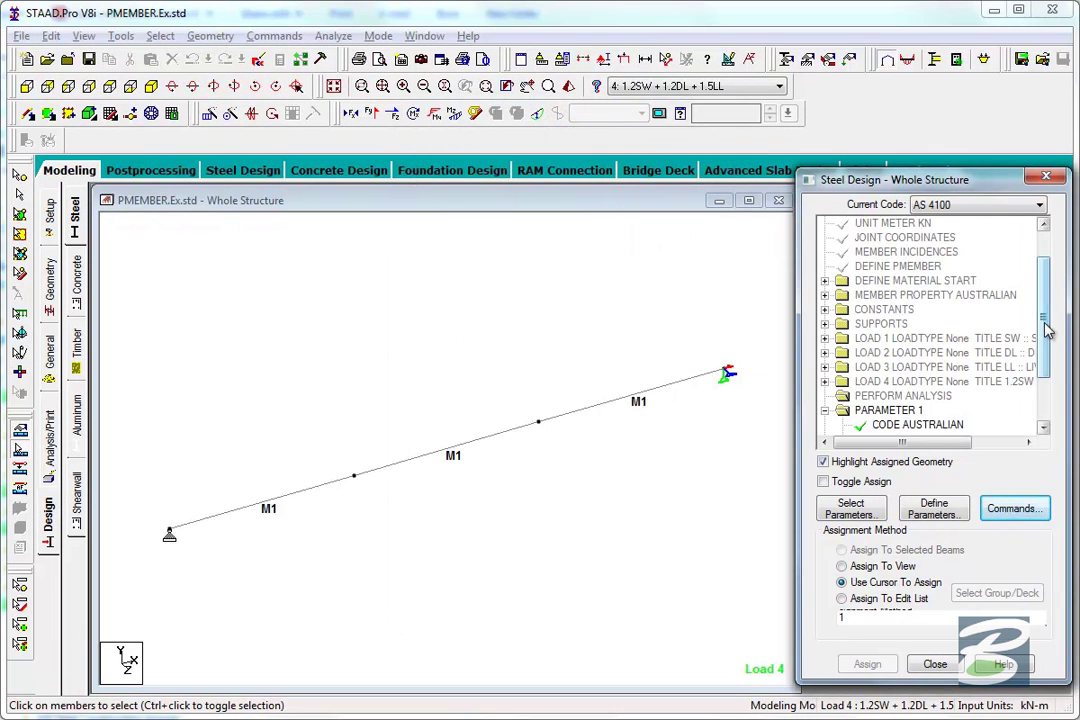
Step: Assign the CHECK CODE (Physical) command to the whole view and move the steel design window clear of the model
left_click_drag(1046, 321, 1044, 398)
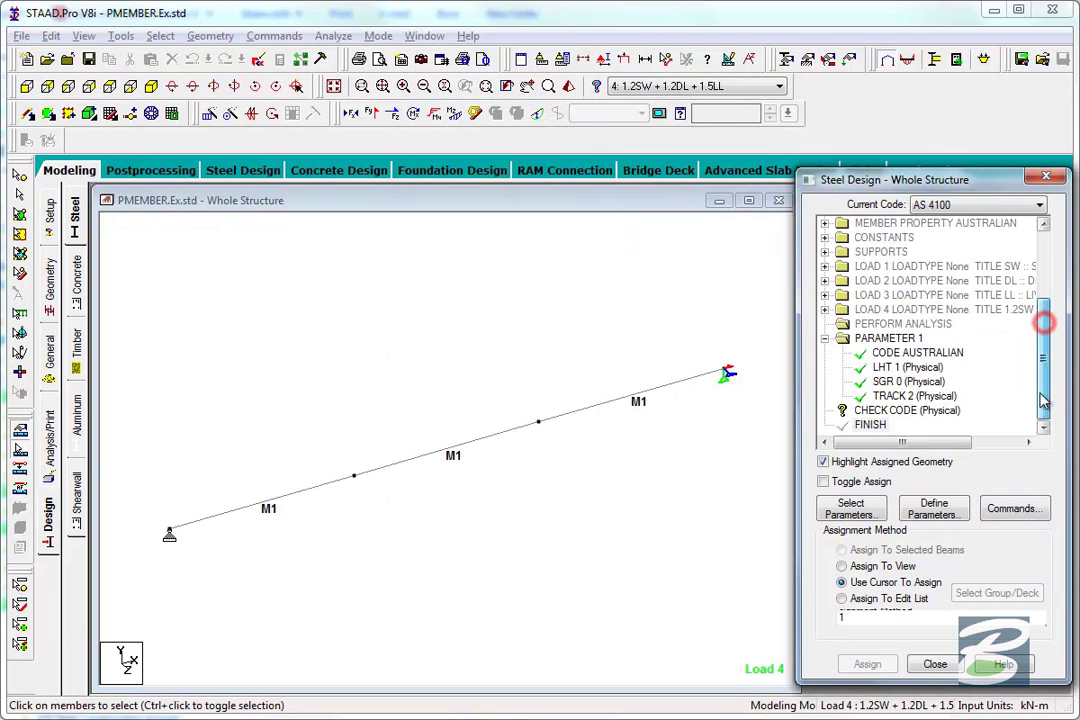
left_click(912, 411)
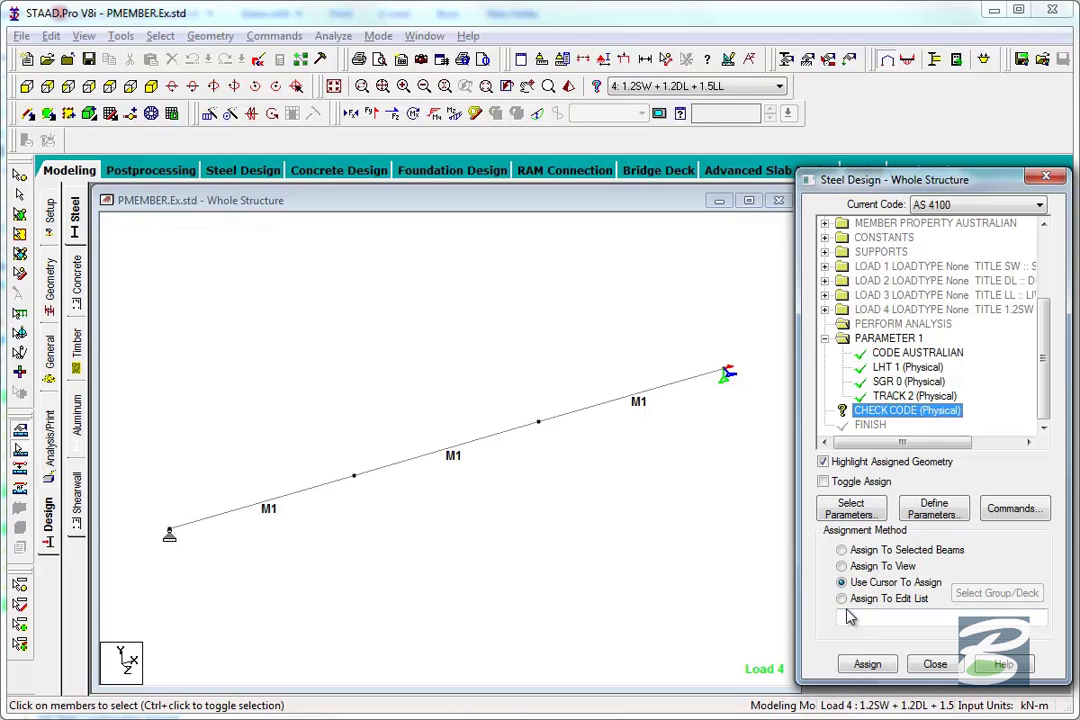
left_click(888, 567)
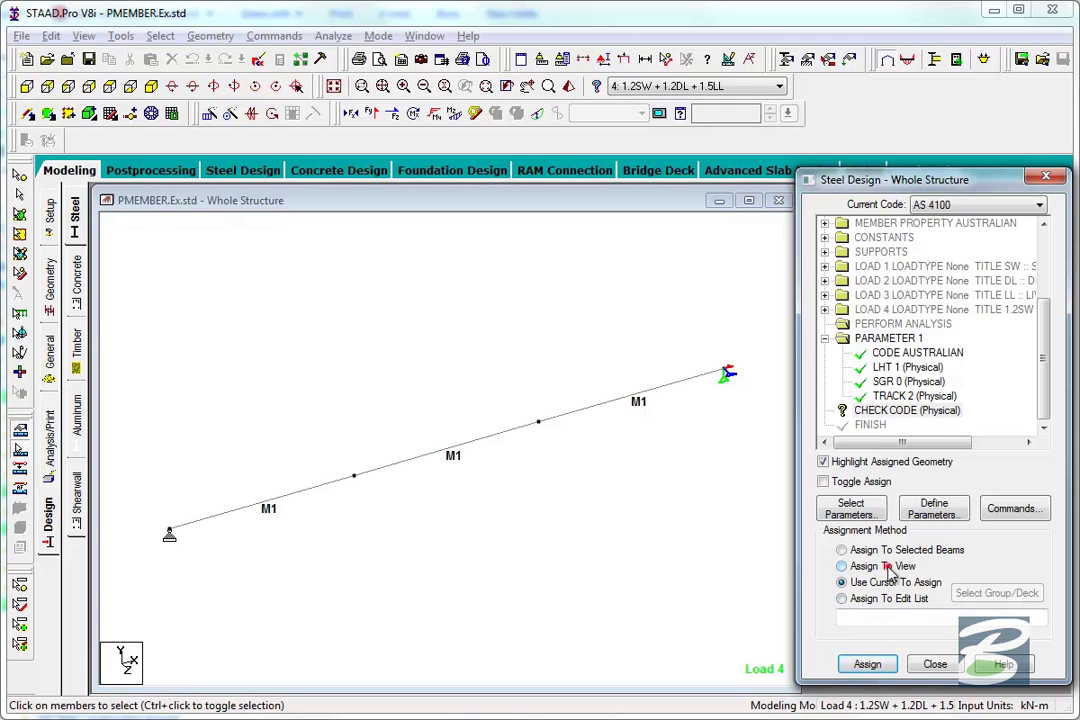
left_click(867, 664)
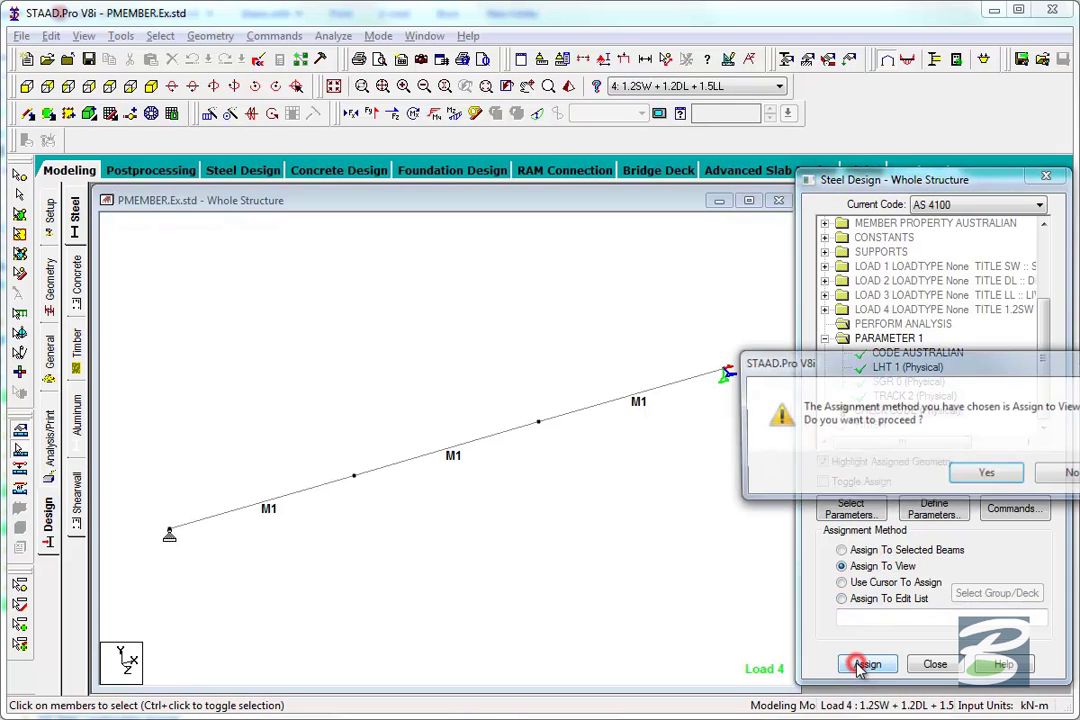
left_click(988, 474)
left_click_drag(548, 113, 950, 197)
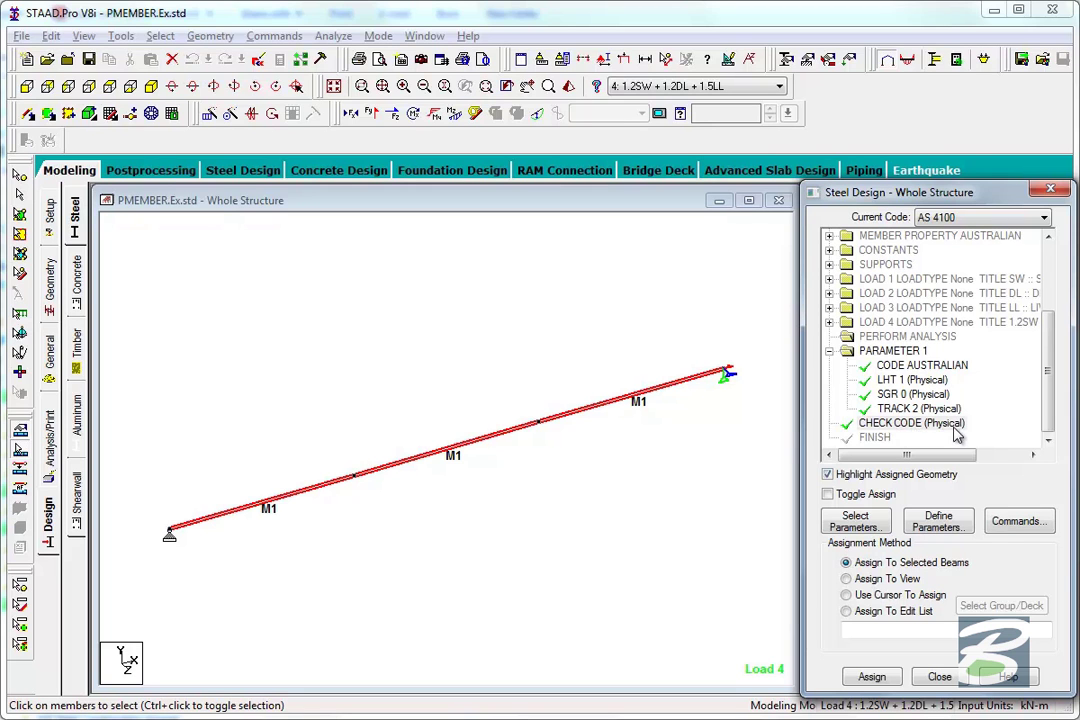
Step: Save the modified structure and open its input command file in the STAAD editor
left_click_drag(969, 430, 478, 327)
left_click(264, 61)
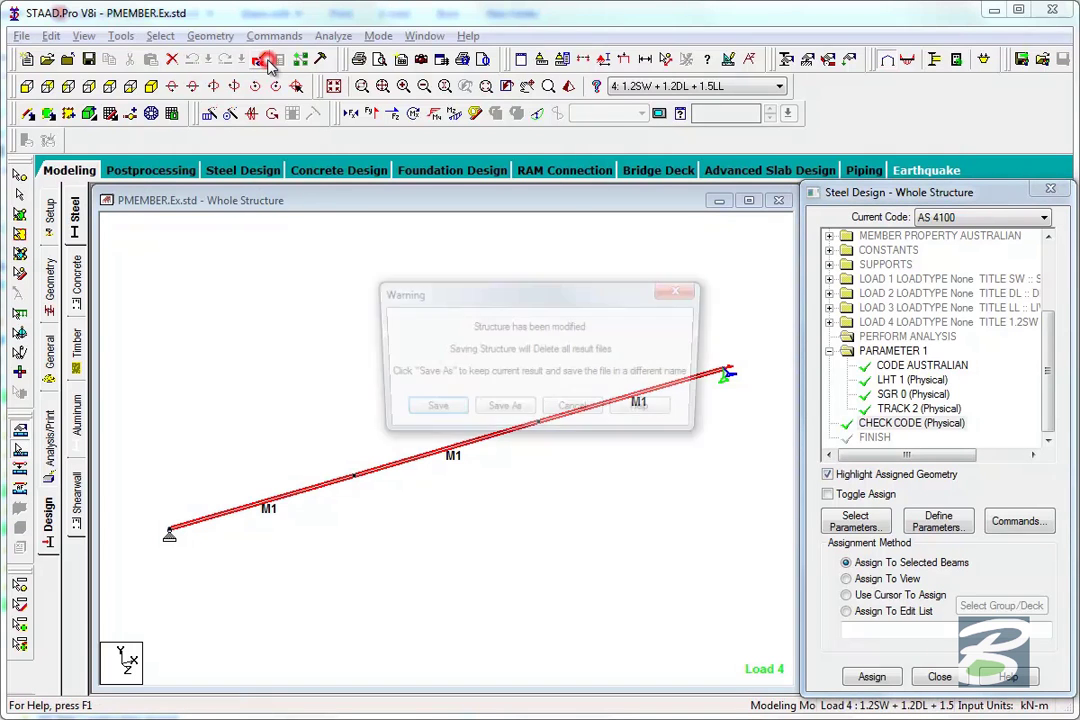
left_click(440, 411)
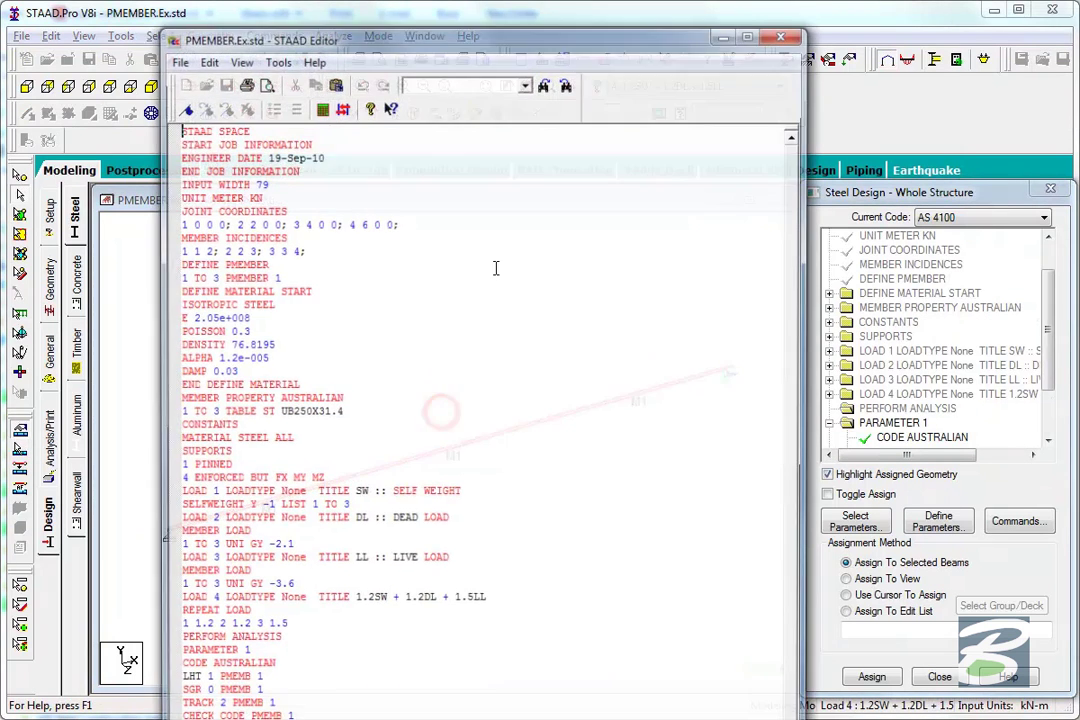
left_click_drag(434, 37, 419, 22)
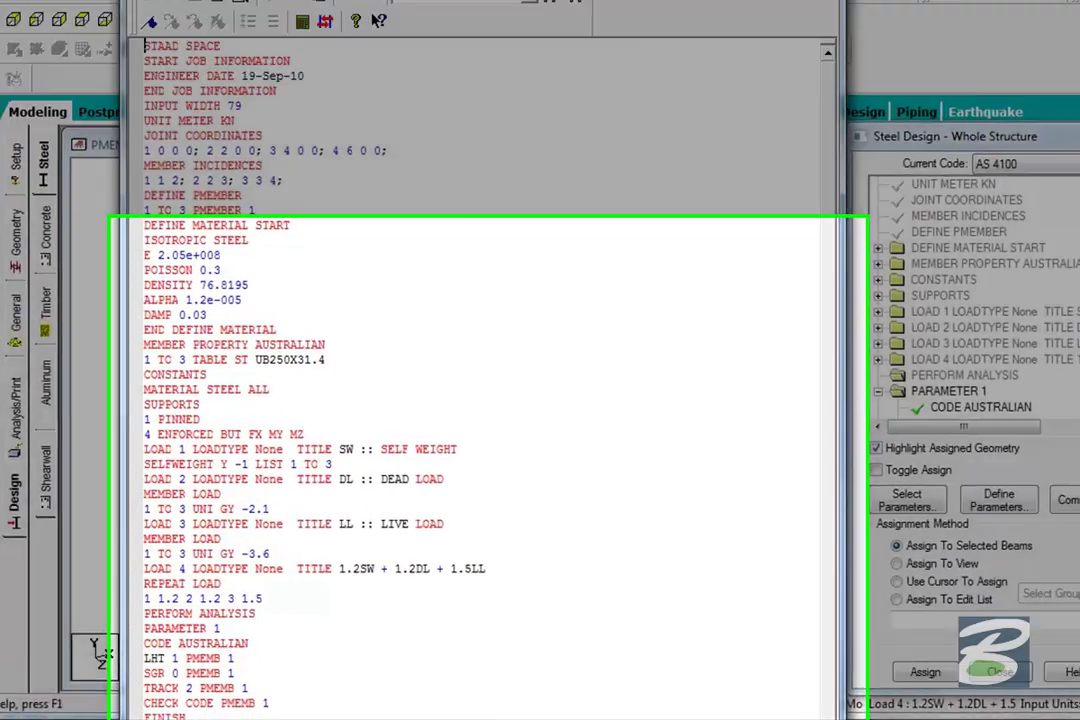
Step: Review the Australian code parameter block in the input file, including the PMEMB assignments of LHT, SGR, TRACK and CHECK CODE, and close the editor
scroll(475, 383, "down", 2)
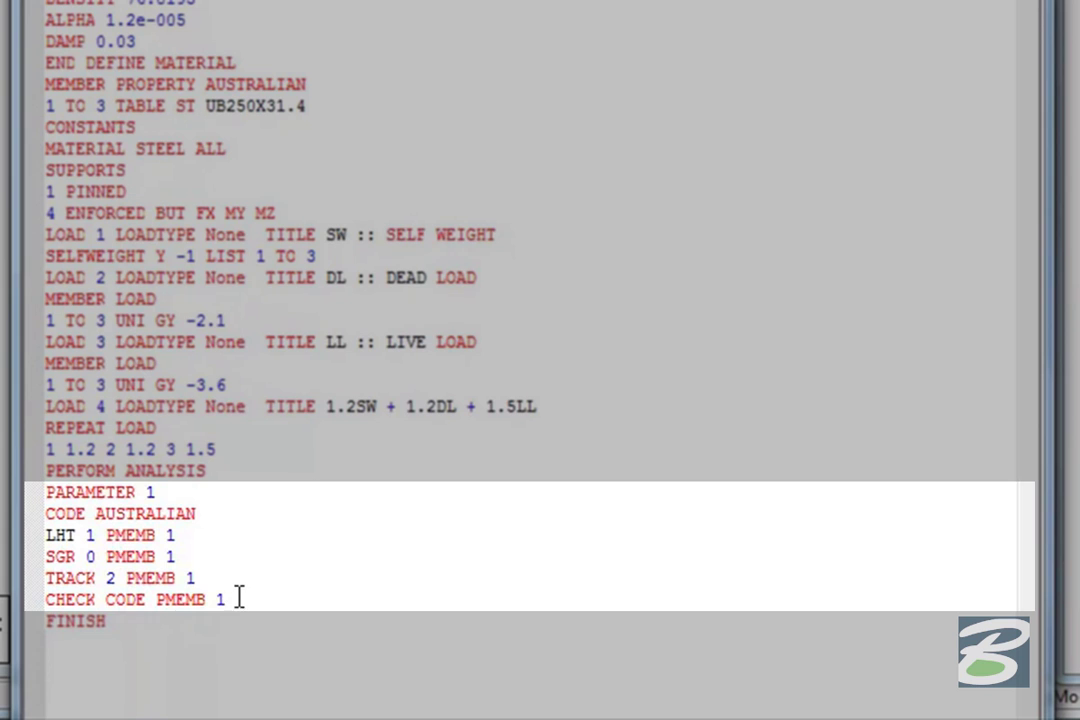
left_click_drag(236, 600, 38, 500)
left_click(172, 493)
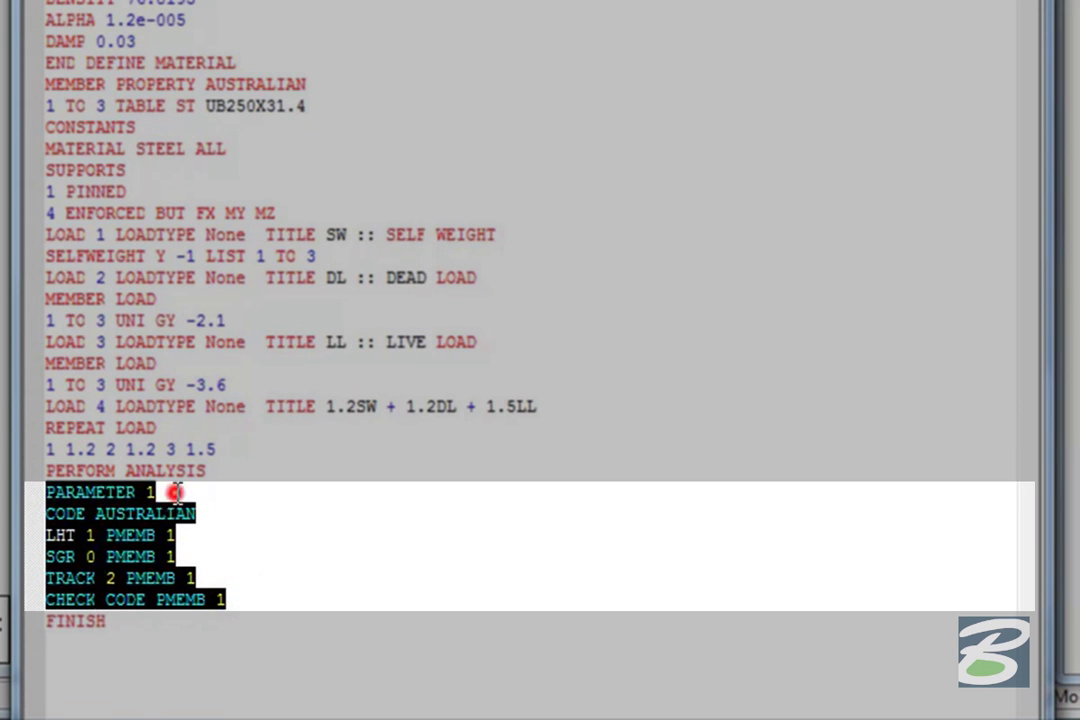
left_click(212, 505)
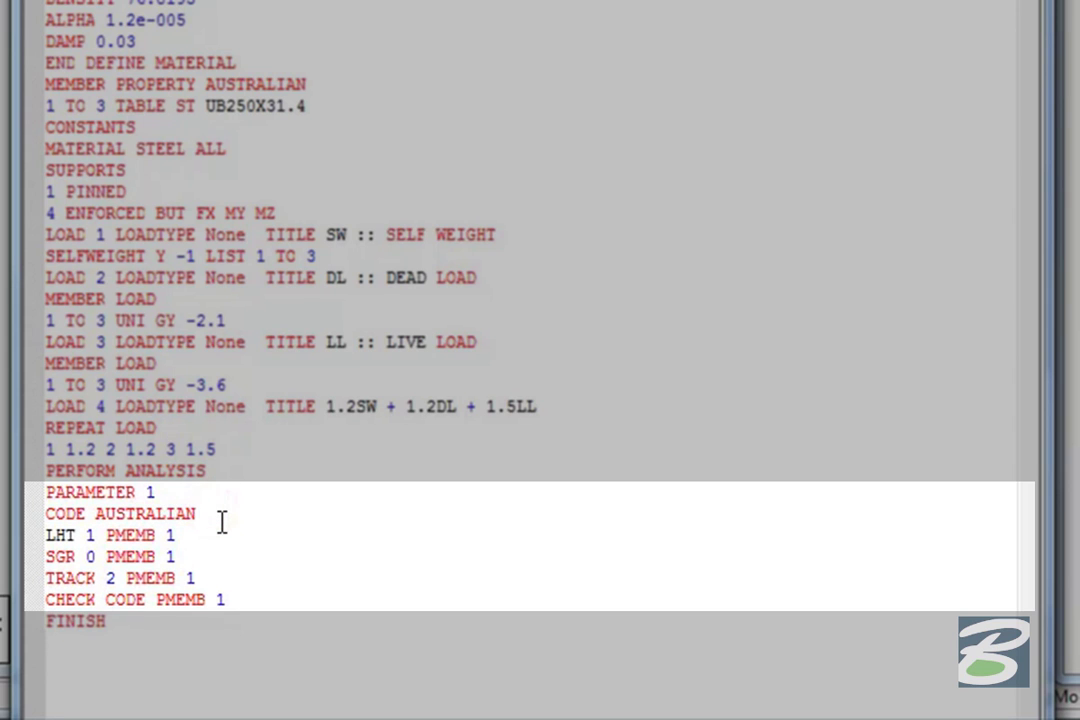
left_click(204, 578)
left_click_drag(204, 578, 58, 538)
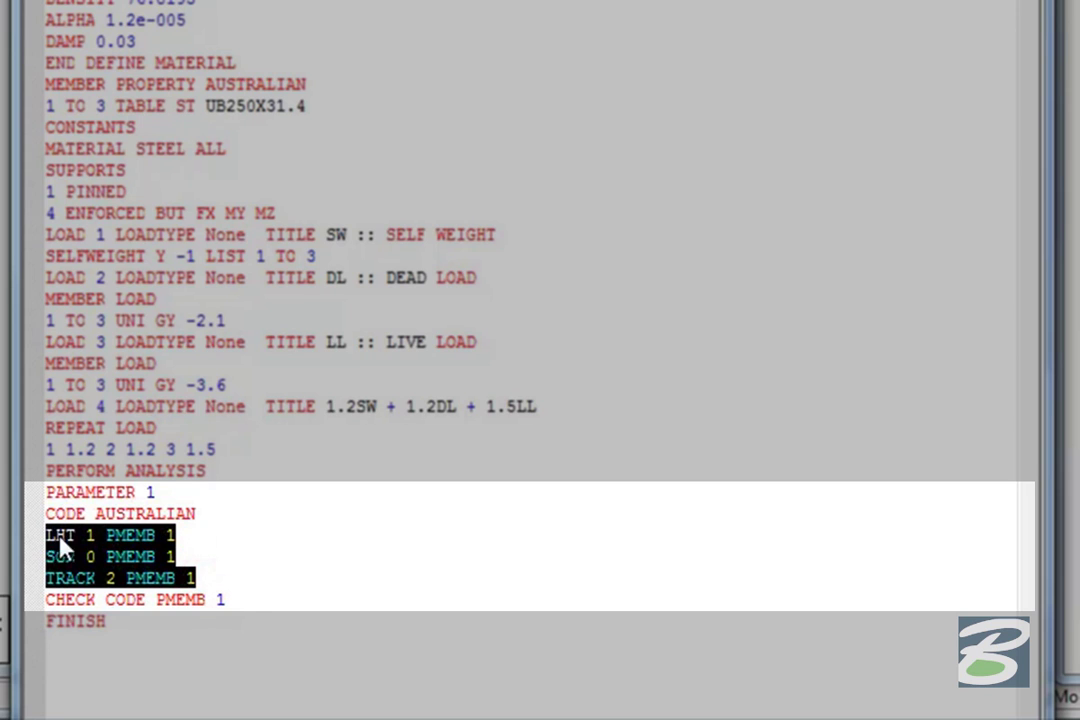
left_click(234, 605)
left_click_drag(231, 603, 120, 617)
left_click(48, 608)
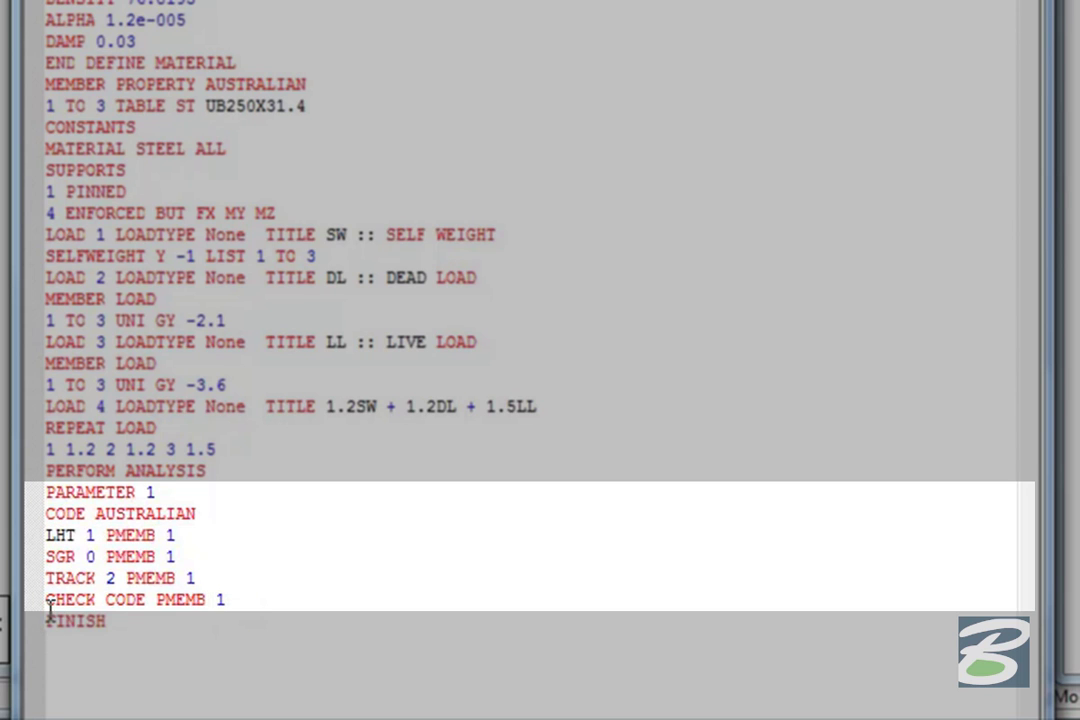
key("shift+End")
left_click(176, 537)
left_click(105, 537)
left_click_drag(105, 537, 156, 537)
left_click(195, 535)
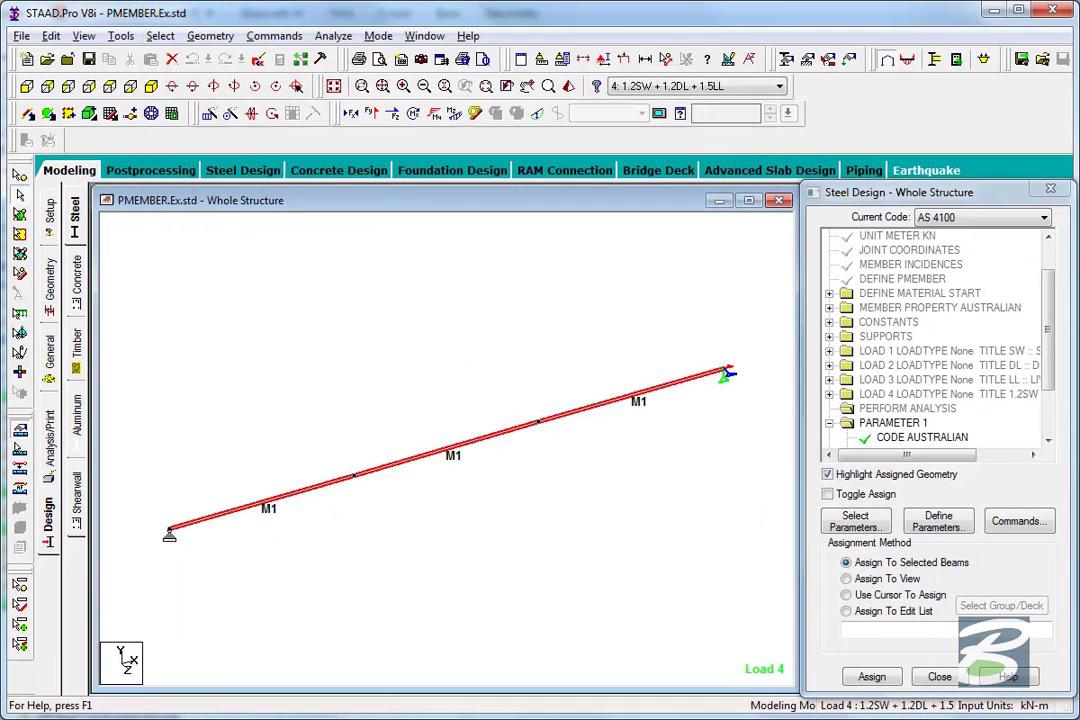
Step: Run the analysis and design of the structure and open the resulting output file
left_click(345, 353)
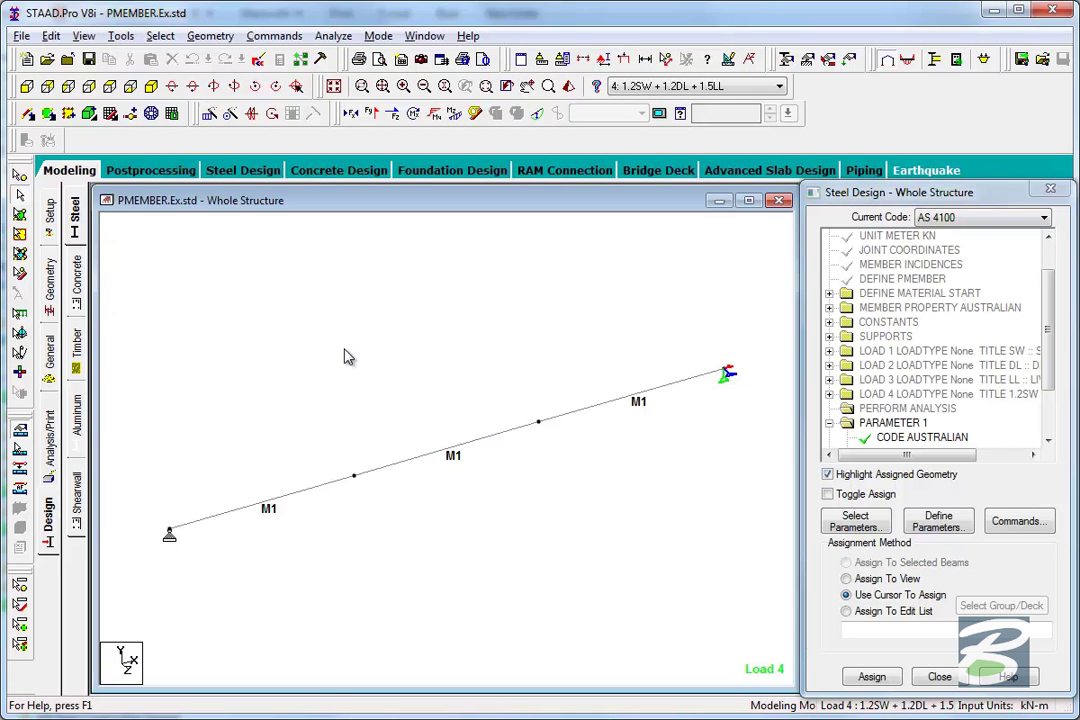
left_click(273, 37)
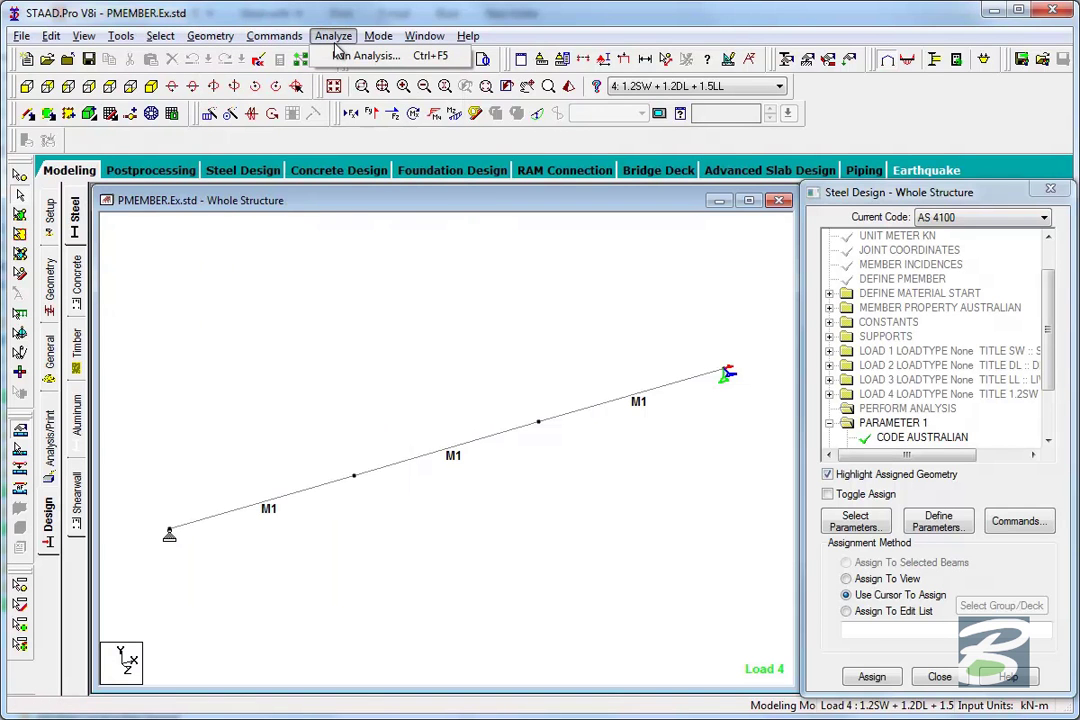
left_click(360, 56)
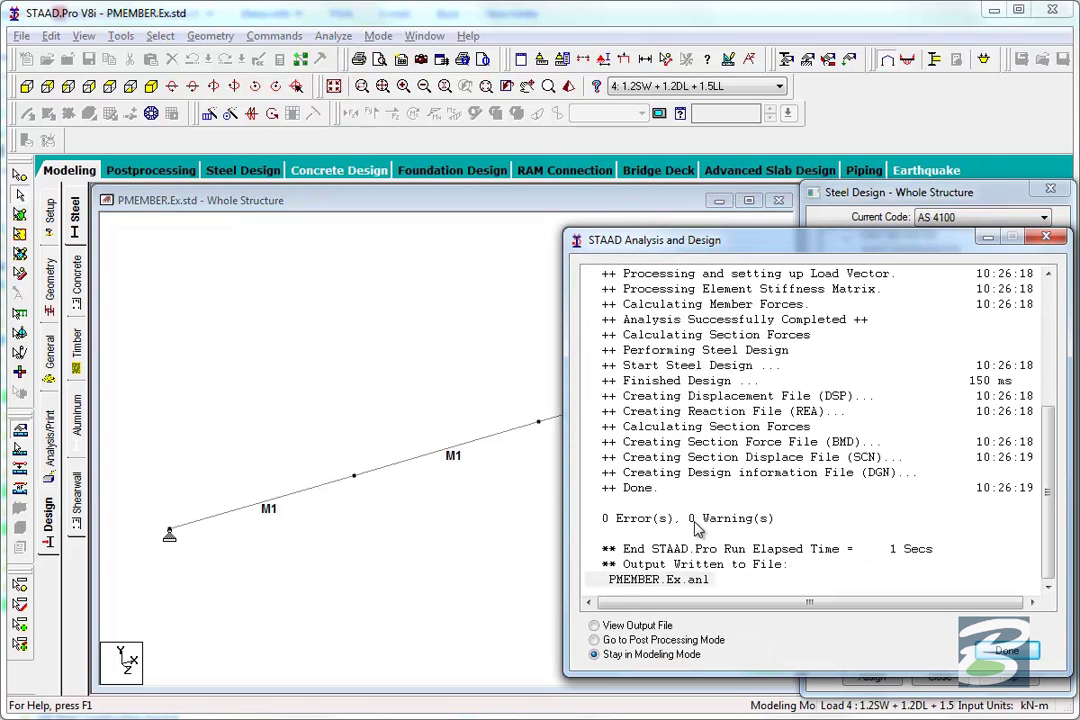
left_click(647, 640)
left_click(630, 626)
left_click(1007, 651)
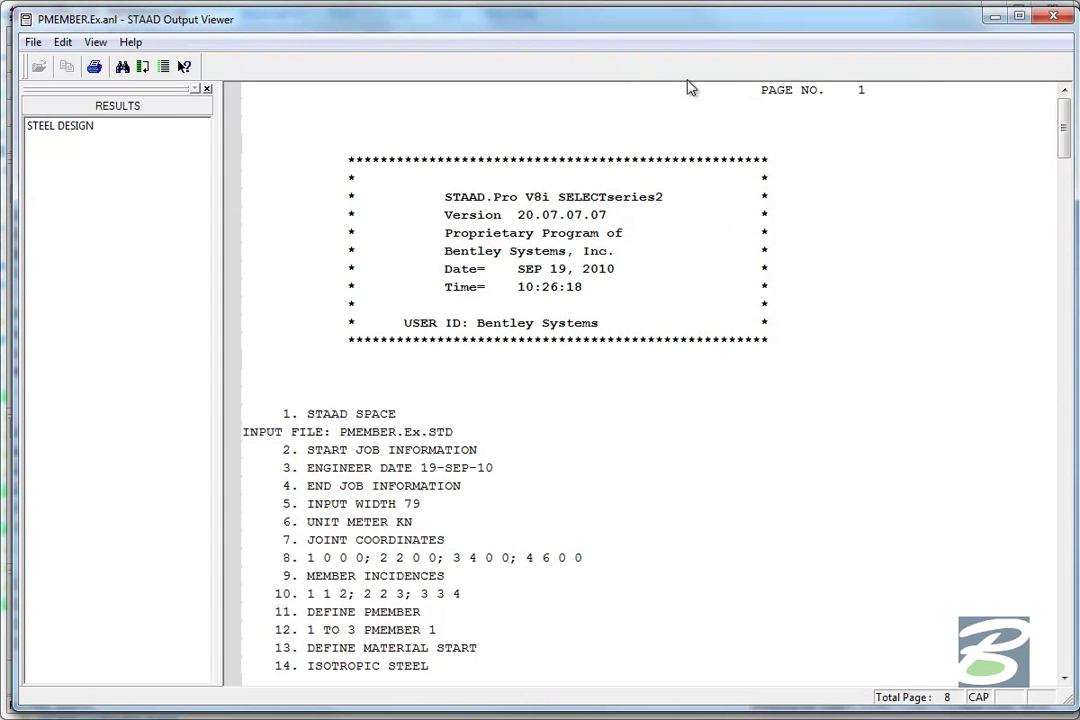
Step: Examine the physical member's steel design output, covering the design summary, section and material properties, and section and member bending capacities
left_click(60, 125)
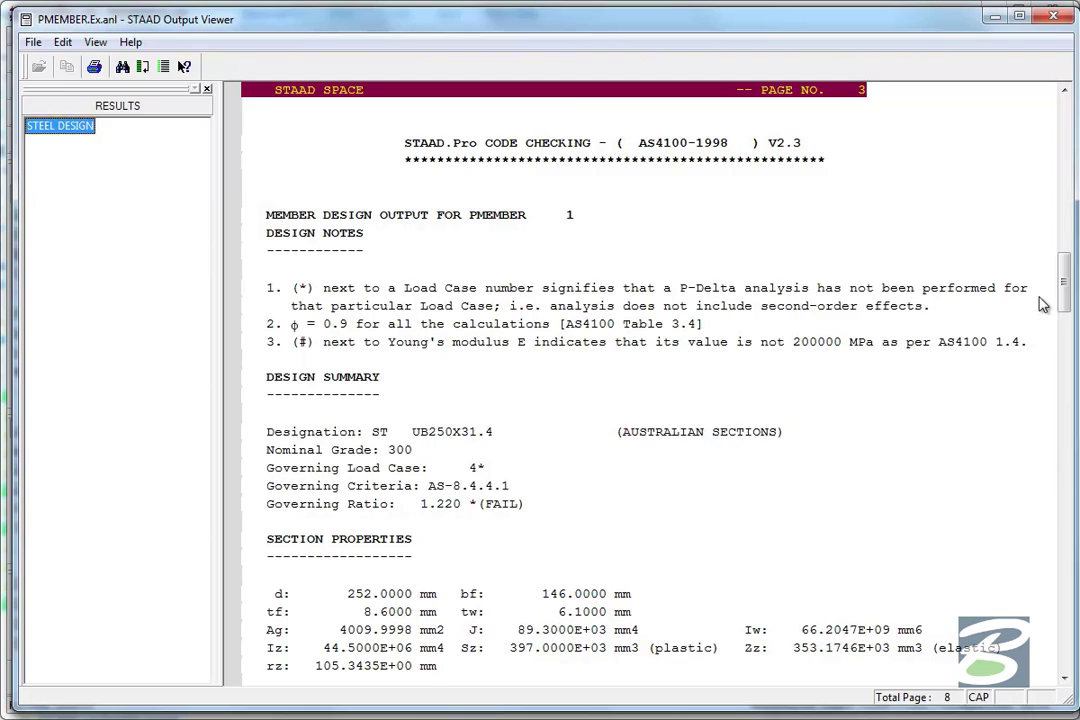
mouse_move(1065, 284)
left_mouse_down()
mouse_move(1066, 631)
mouse_move(1061, 234)
mouse_move(1052, 290)
left_mouse_up()
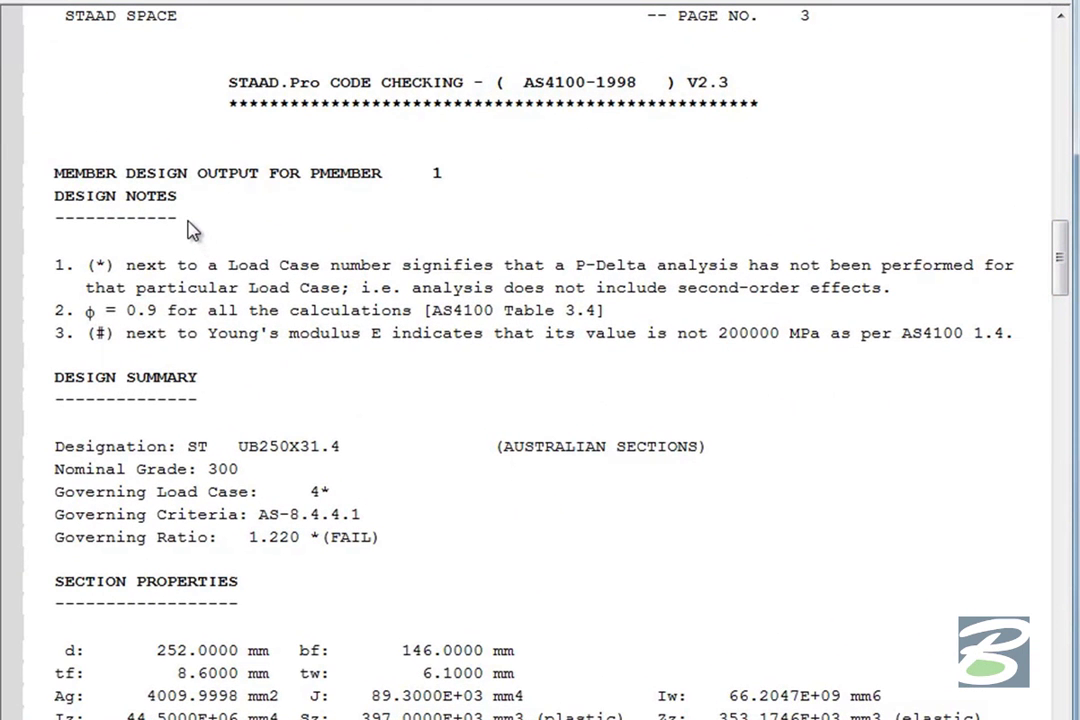
left_click_drag(1060, 266, 1063, 293)
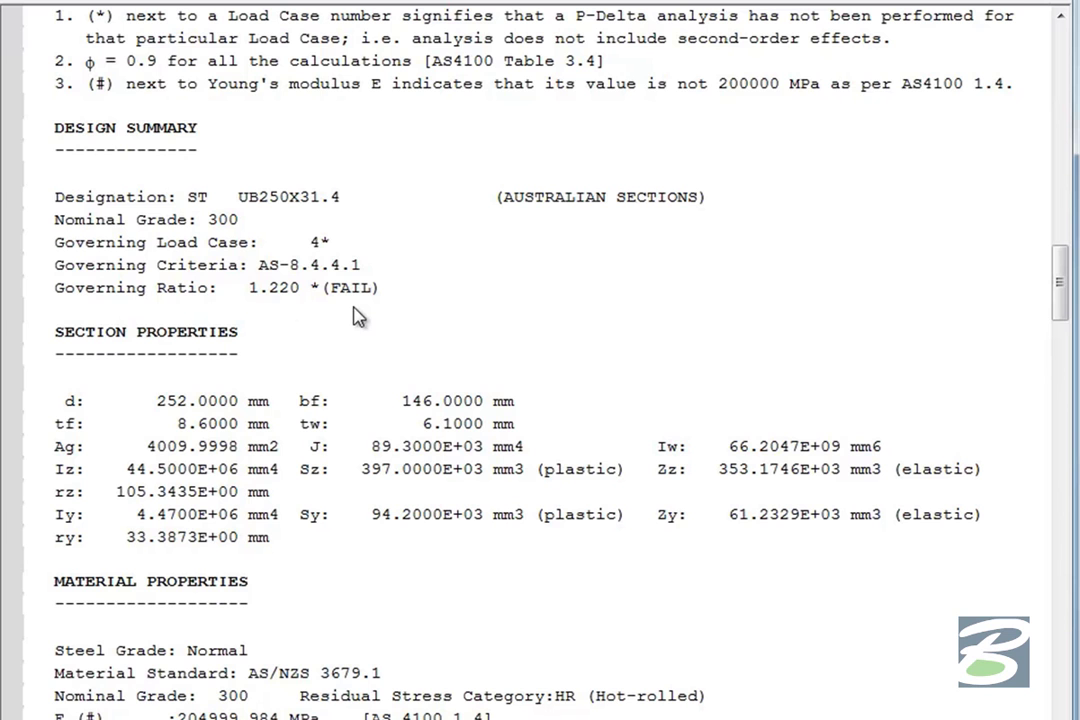
left_click(1065, 292)
left_click_drag(1065, 292, 1066, 365)
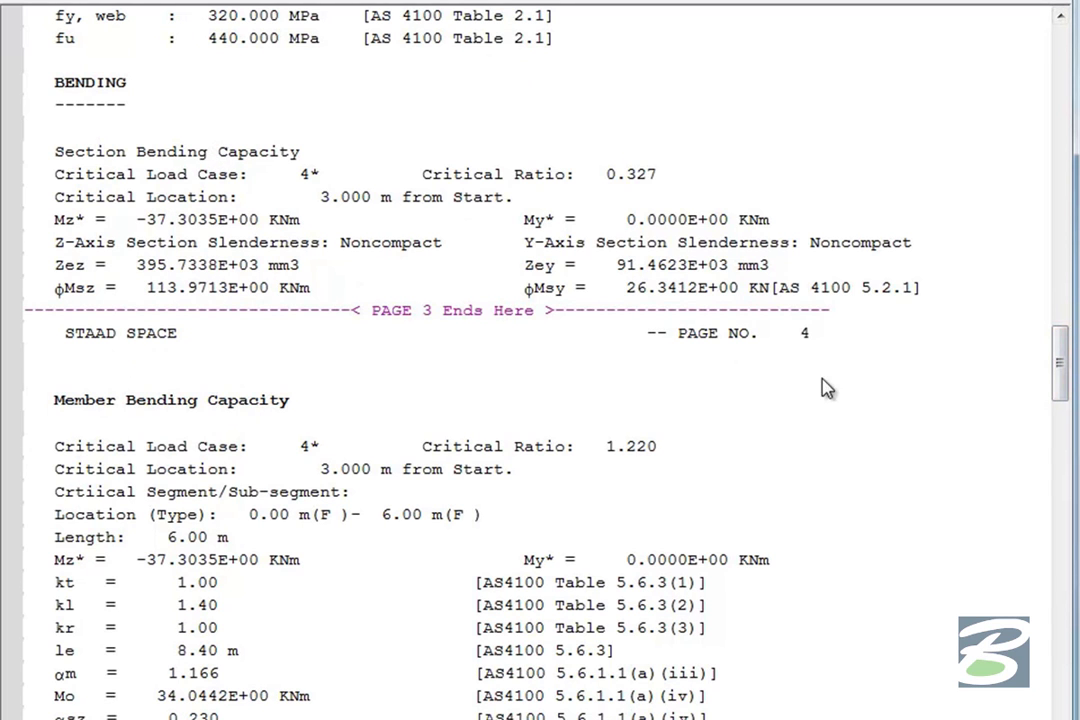
left_click_drag(1065, 370, 1065, 395)
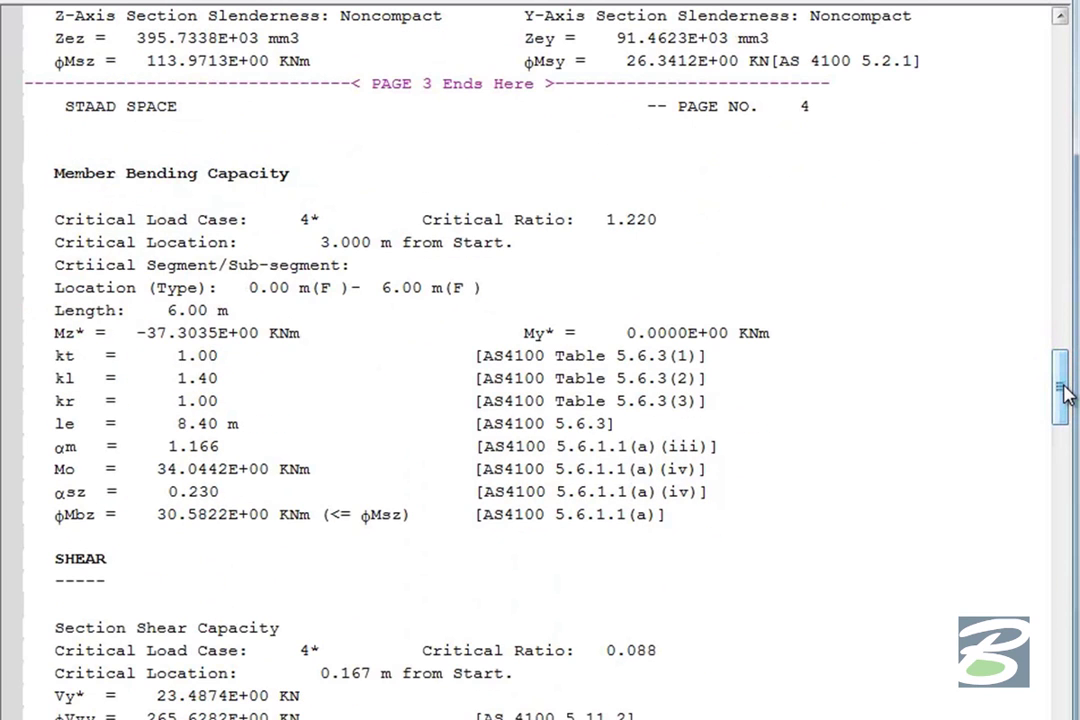
Step: Examine the axial compression, tension, and combined bending and axial capacities in the design output, and close the output viewer
left_click_drag(1065, 395, 1063, 475)
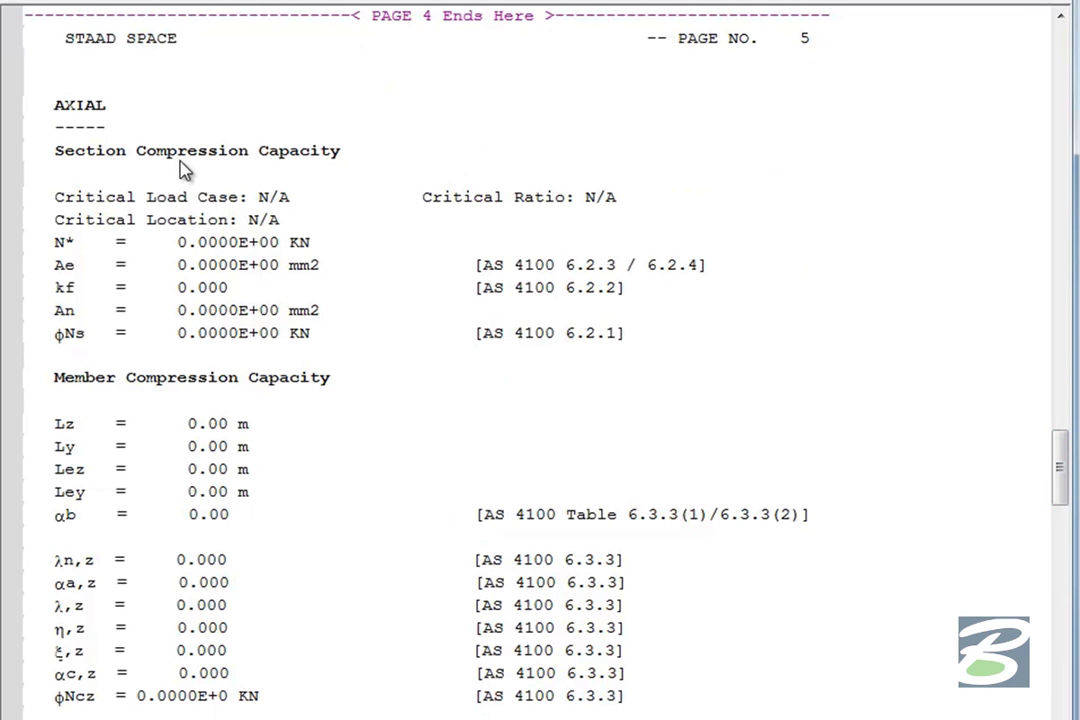
left_click_drag(1064, 456, 1066, 480)
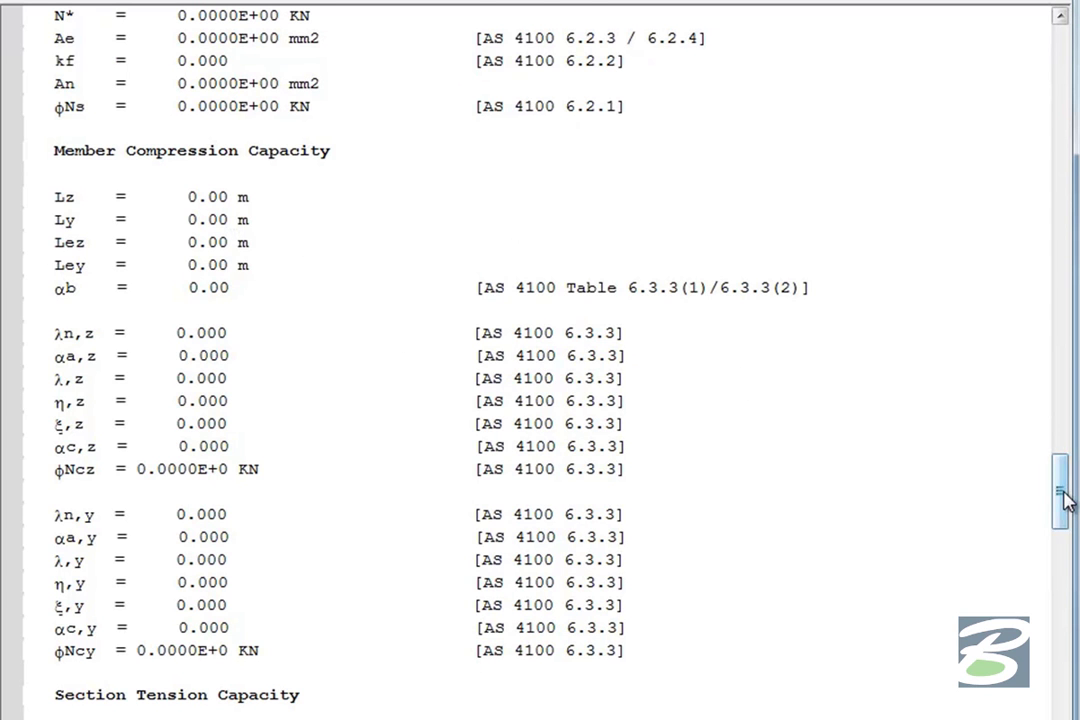
left_click_drag(1064, 496, 1063, 548)
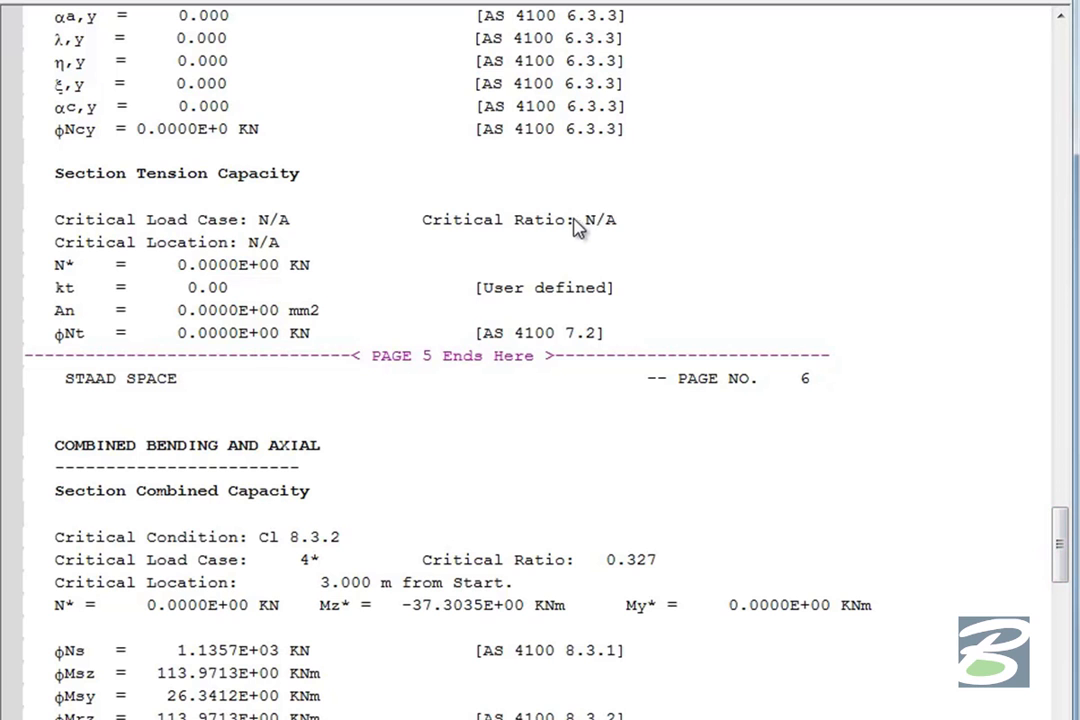
left_click_drag(1061, 547, 1070, 605)
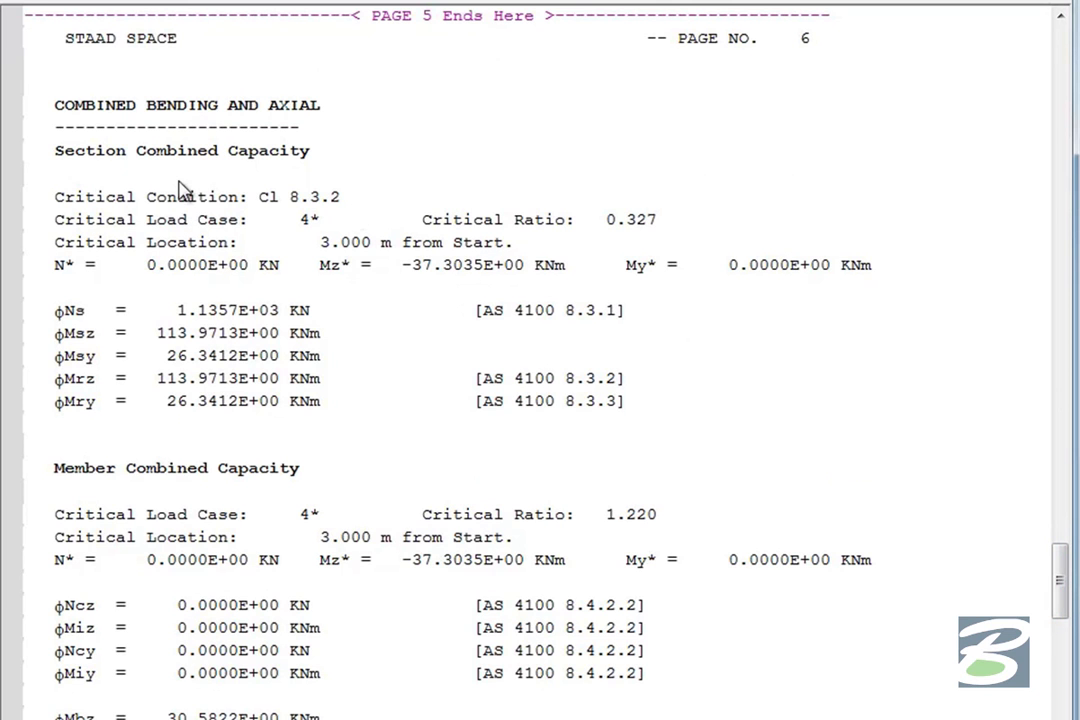
left_click_drag(1058, 562, 1065, 607)
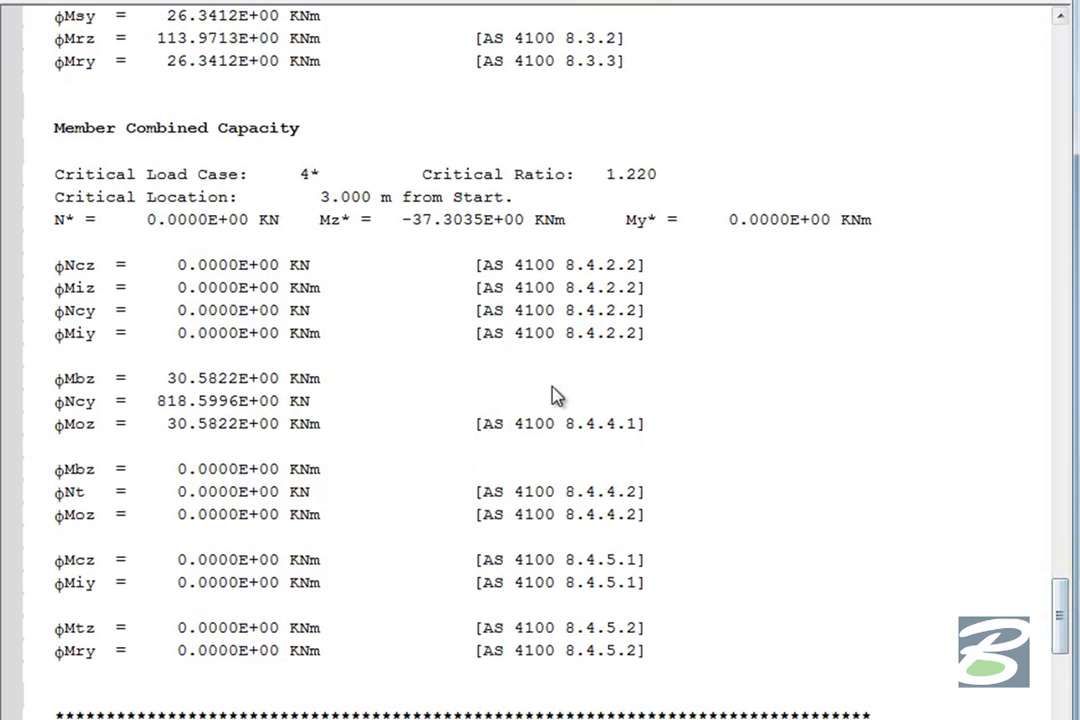
left_click_drag(1065, 648, 1042, 278)
left_click(1048, 16)
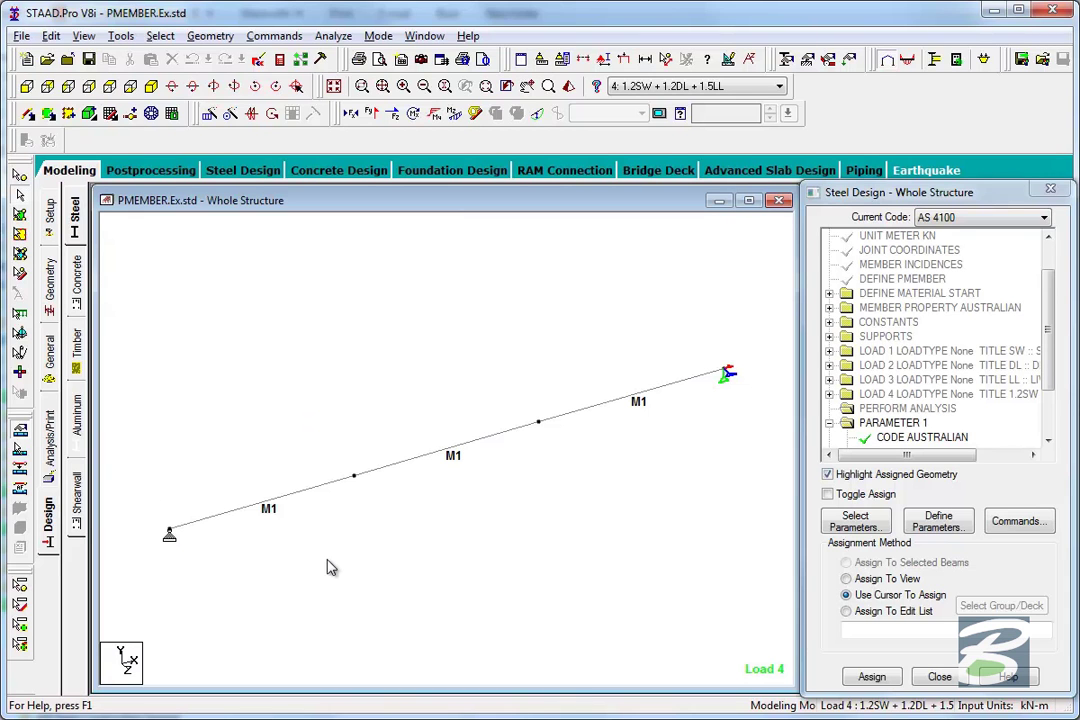
mouse_move(304, 504)
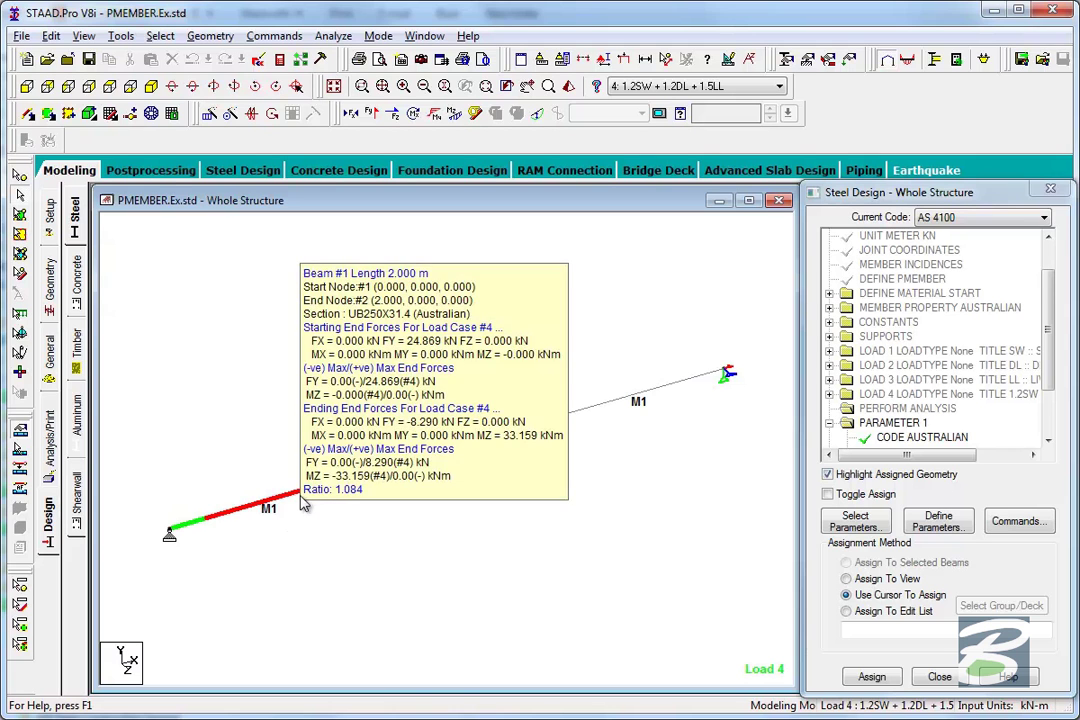
left_click(308, 497)
right_click(300, 491)
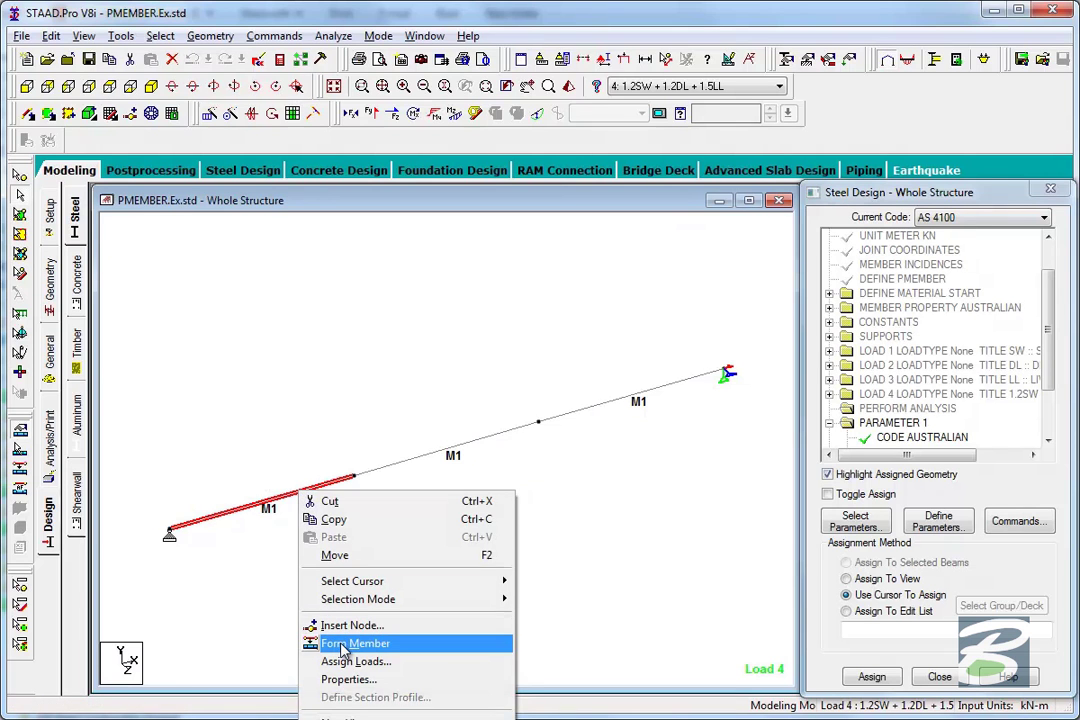
left_click(679, 496)
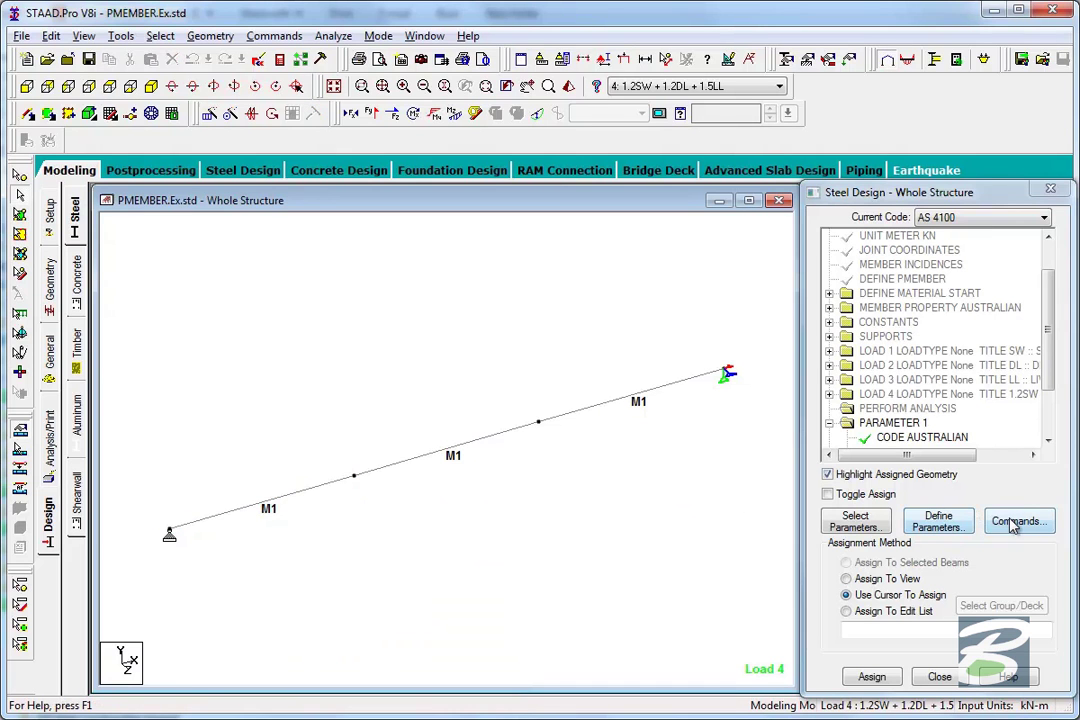